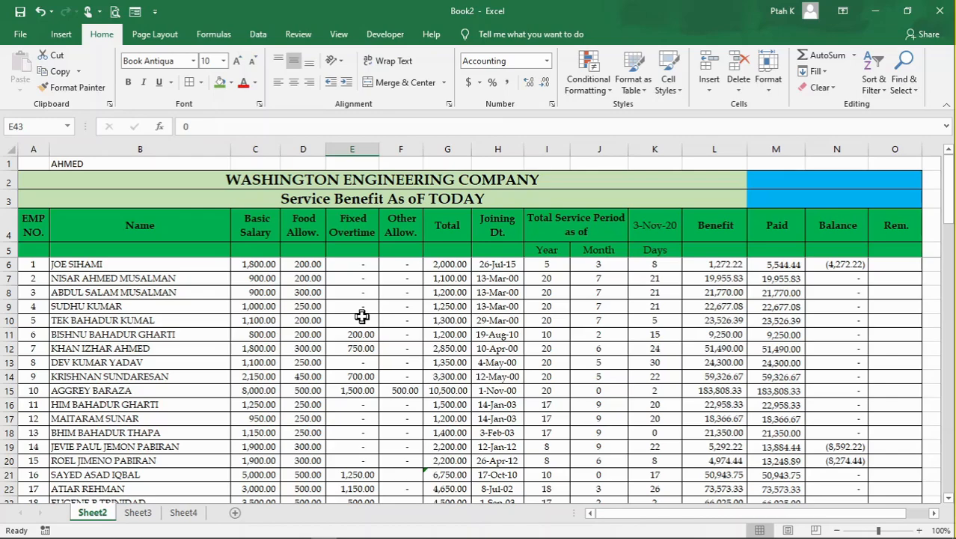
- Examine the service benefit sheet's title, employee names, salary, allowance and total columns
{"action": "left_click", "coordinate": [319, 333]}
{"action": "left_click", "coordinate": [400, 309]}
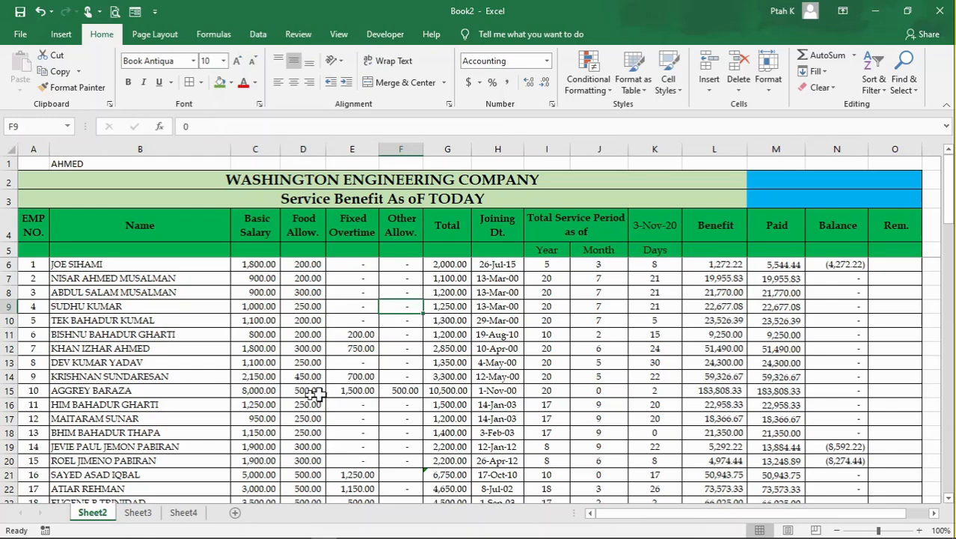
{"action": "left_click", "coordinate": [351, 184]}
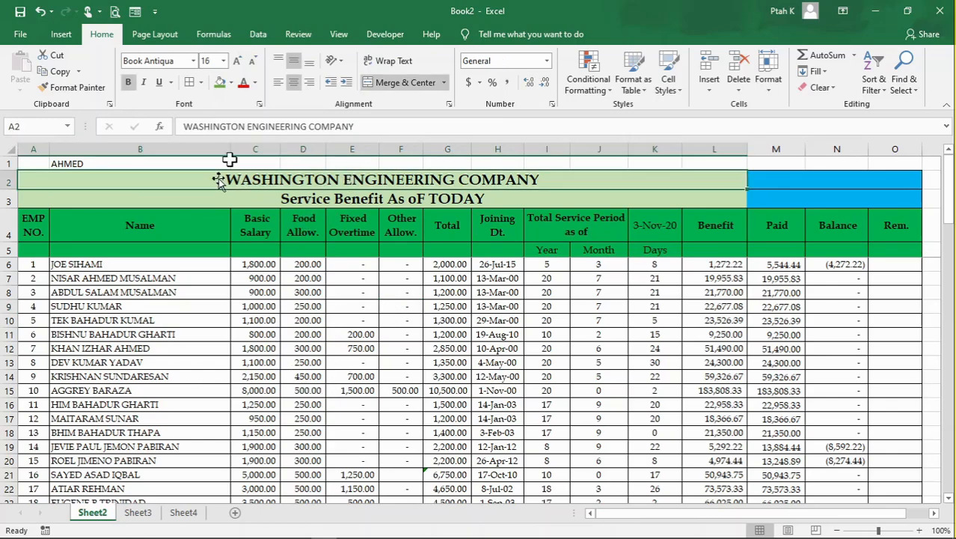
{"action": "left_click", "coordinate": [172, 324]}
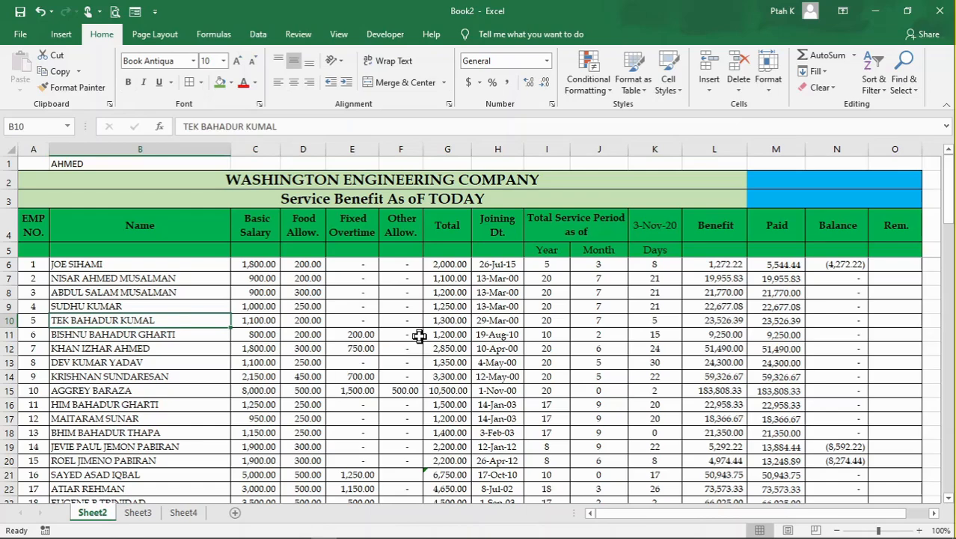
{"action": "scroll", "coordinate": [419, 335], "scroll_direction": "down", "scroll_amount": 2}
{"action": "scroll", "coordinate": [419, 336], "scroll_direction": "up", "scroll_amount": 2}
{"action": "left_click", "coordinate": [458, 363]}
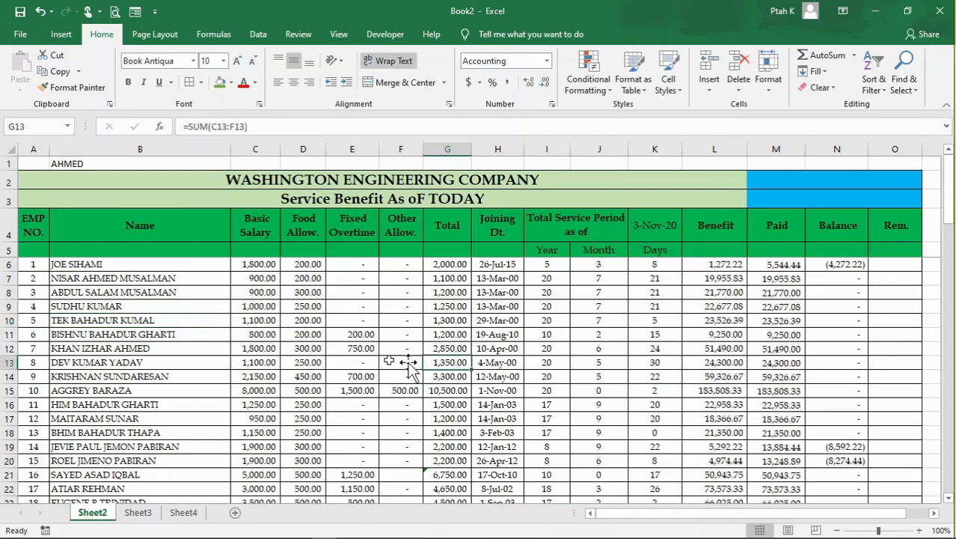
{"action": "left_click", "coordinate": [112, 279]}
{"action": "left_click", "coordinate": [265, 295]}
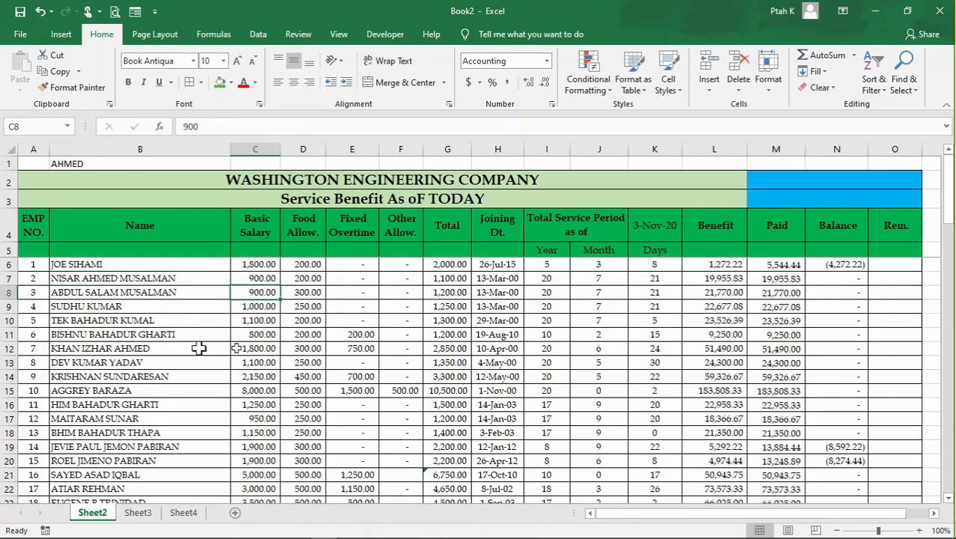
{"action": "left_click", "coordinate": [389, 253]}
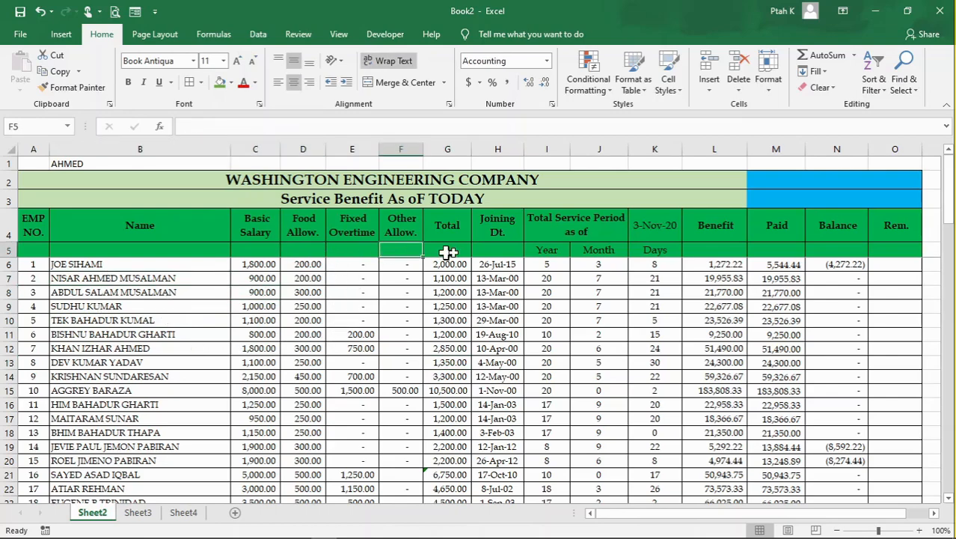
{"action": "key", "text": "Right"}
{"action": "key", "text": "Right"}
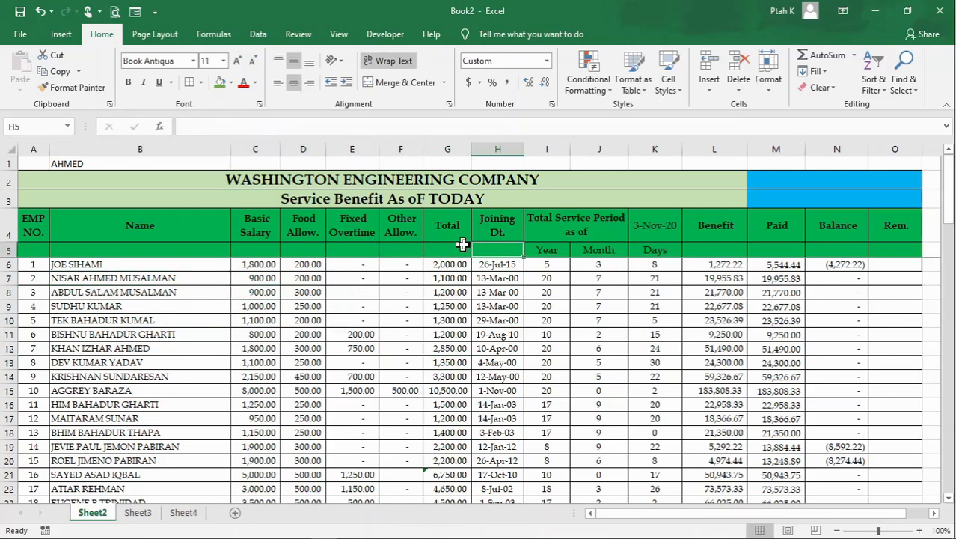
- Examine the Year, Month and Days headings under the total service period
{"action": "left_click", "coordinate": [542, 263]}
{"action": "left_click", "coordinate": [503, 252]}
{"action": "left_click", "coordinate": [578, 247]}
{"action": "left_click", "coordinate": [548, 252]}
{"action": "left_click", "coordinate": [594, 250]}
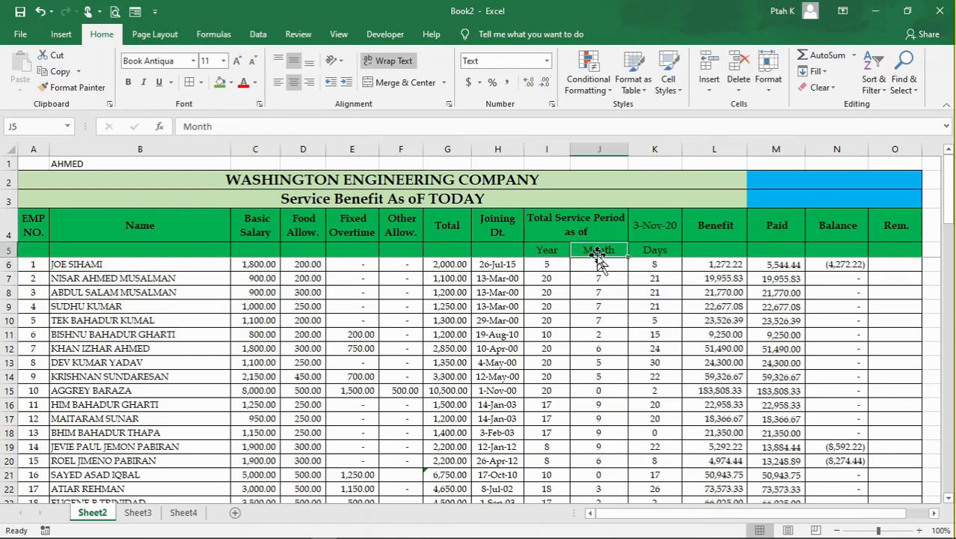
{"action": "left_click", "coordinate": [550, 250]}
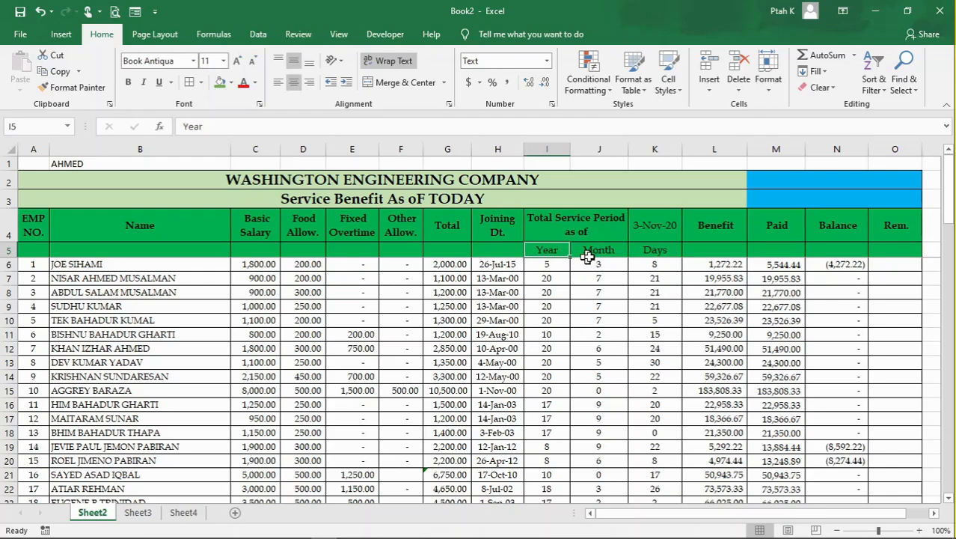
{"action": "left_click", "coordinate": [588, 251]}
{"action": "left_click", "coordinate": [654, 251]}
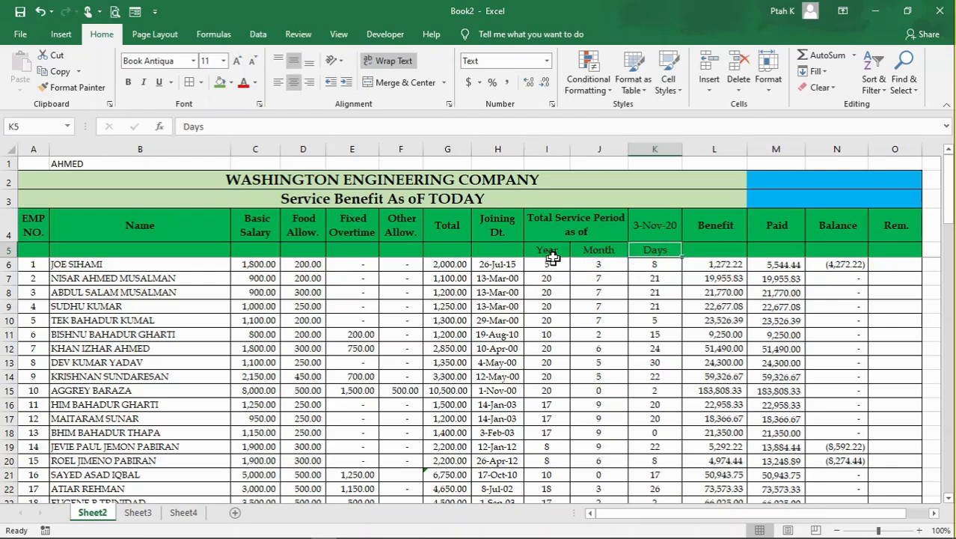
{"action": "left_click", "coordinate": [603, 250]}
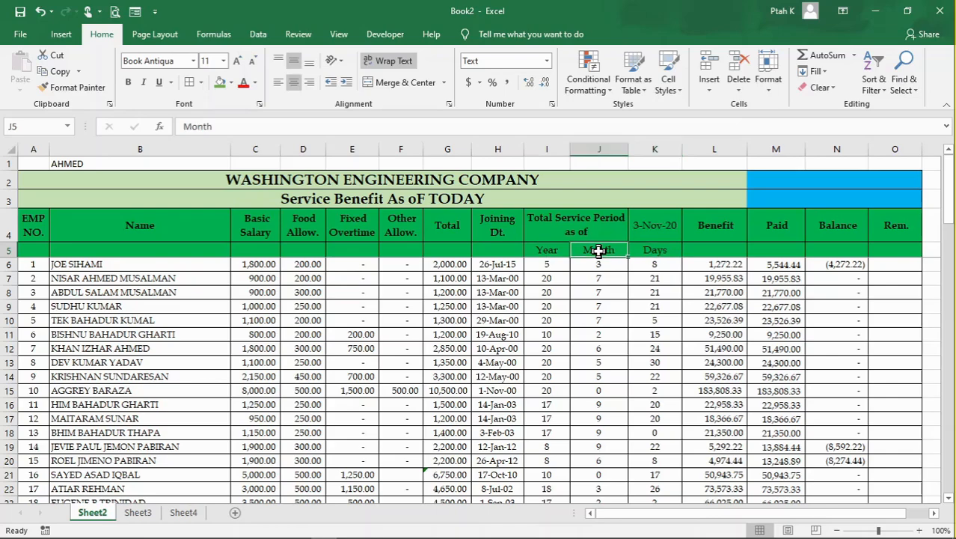
{"action": "left_click", "coordinate": [668, 250]}
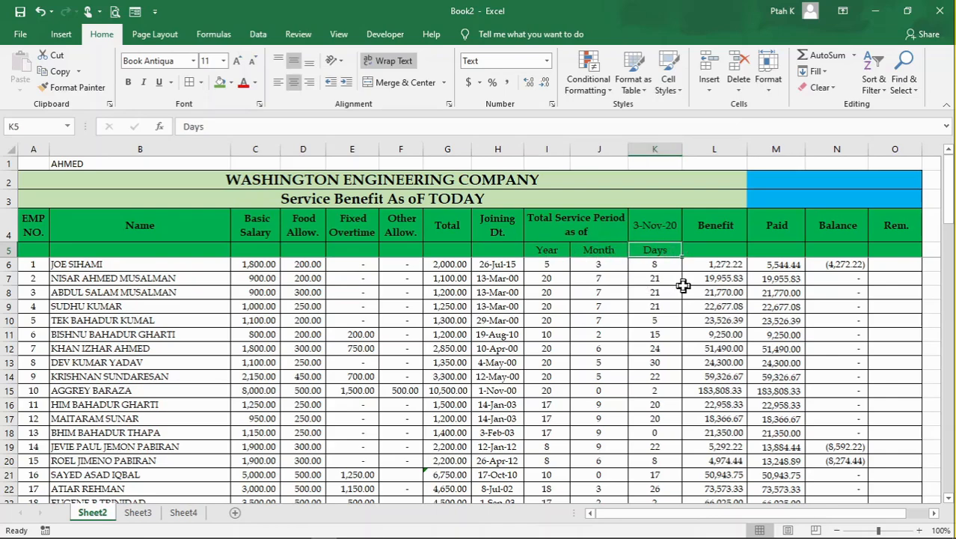
- Examine the Benefit, Paid and Balance columns and the formulas in their cells
{"action": "left_click", "coordinate": [733, 278]}
{"action": "left_click", "coordinate": [789, 278]}
{"action": "left_click", "coordinate": [791, 265]}
{"action": "left_click", "coordinate": [792, 321]}
{"action": "left_click", "coordinate": [791, 360]}
{"action": "left_click", "coordinate": [737, 350]}
{"action": "left_click", "coordinate": [723, 294]}
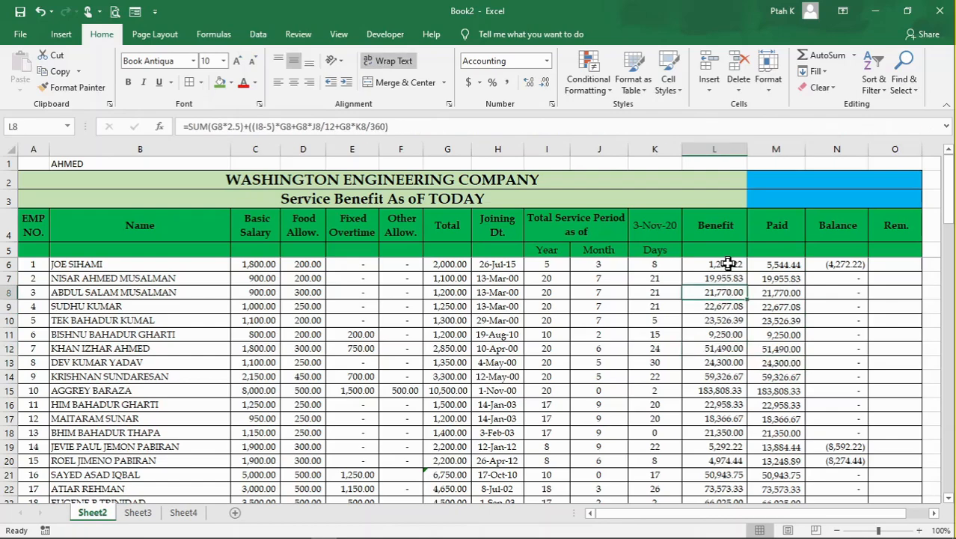
{"action": "left_click", "coordinate": [834, 278]}
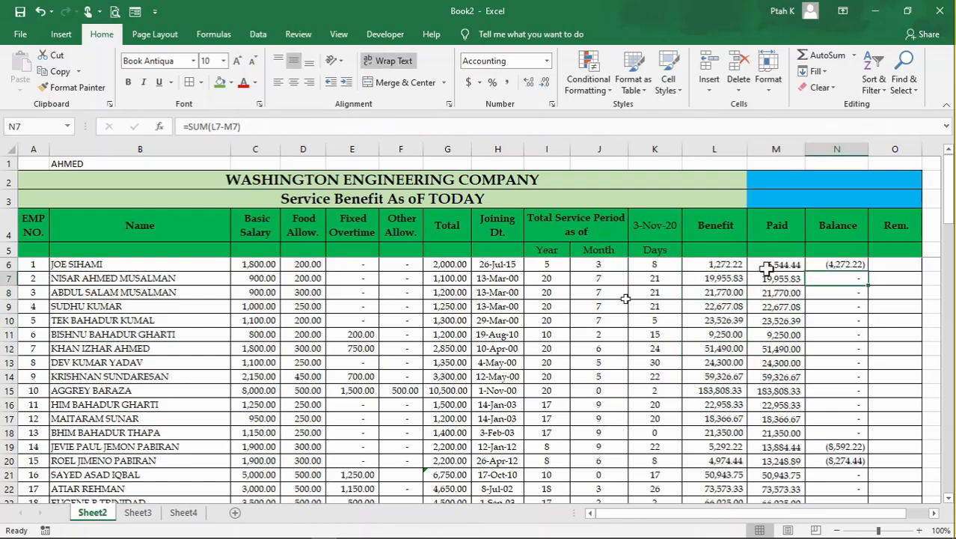
{"action": "left_click", "coordinate": [723, 306]}
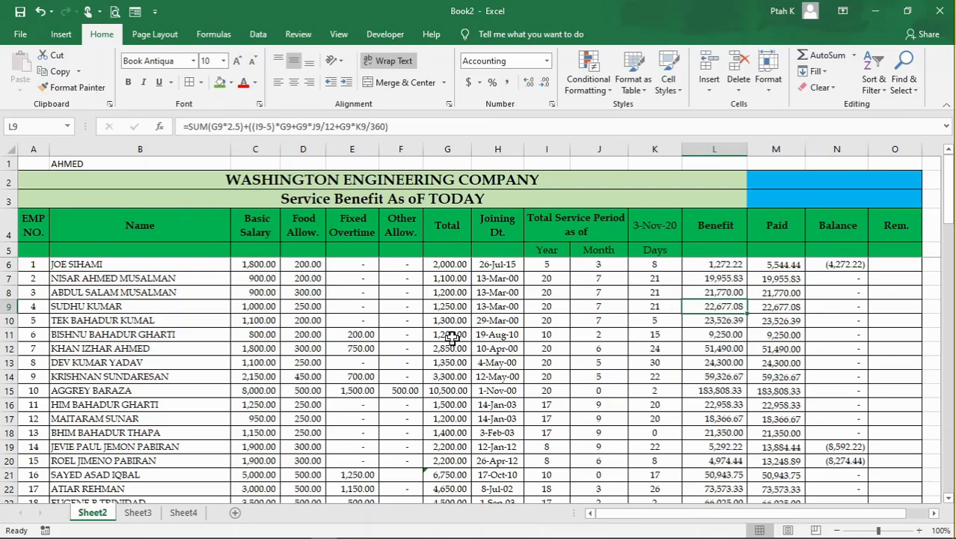
{"action": "scroll", "coordinate": [361, 345], "scroll_direction": "down", "scroll_amount": 1}
{"action": "scroll", "coordinate": [359, 348], "scroll_direction": "up", "scroll_amount": 1}
- Select the Food Allow. values in D6:D57 and look through them for repeated amounts
{"action": "left_click_drag", "start_coordinate": [314, 269], "coordinate": [307, 460]}
{"action": "scroll", "coordinate": [293, 309], "scroll_direction": "up", "scroll_amount": 9}
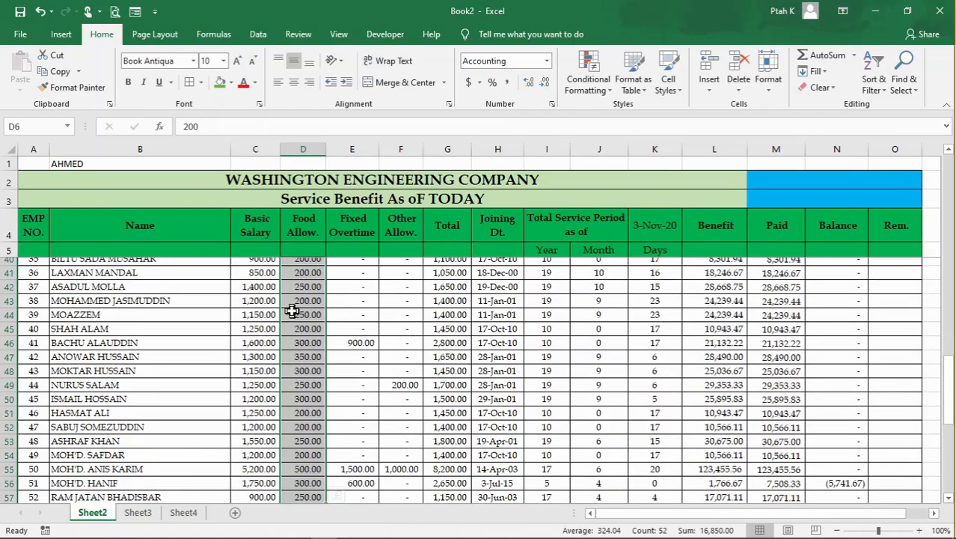
{"action": "scroll", "coordinate": [293, 309], "scroll_direction": "up", "scroll_amount": 3}
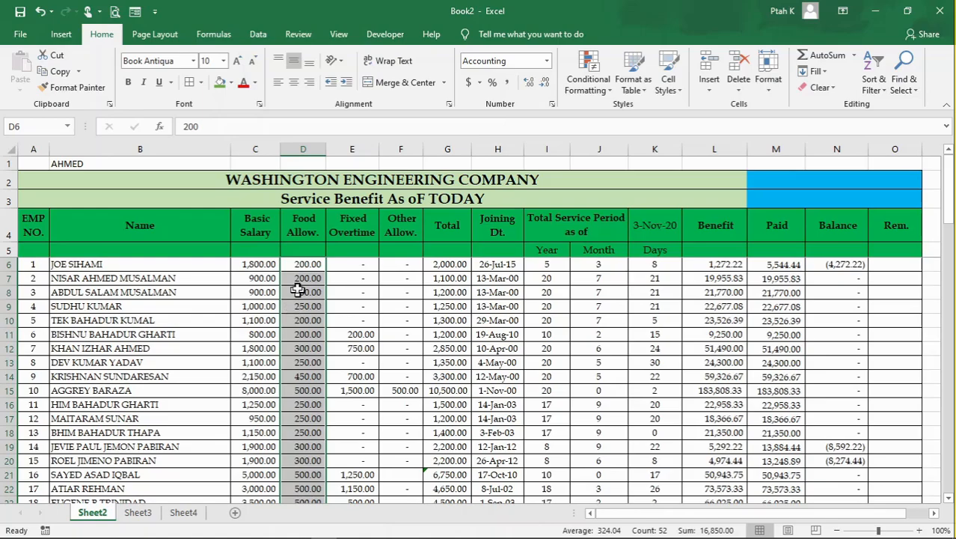
{"action": "scroll", "coordinate": [298, 279], "scroll_direction": "down", "scroll_amount": 1}
{"action": "scroll", "coordinate": [298, 279], "scroll_direction": "down", "scroll_amount": 7}
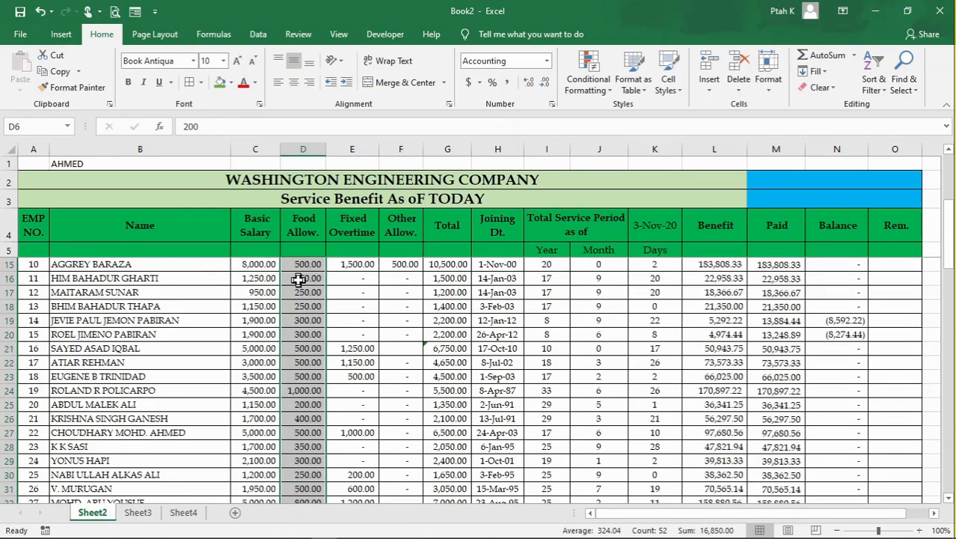
{"action": "scroll", "coordinate": [298, 279], "scroll_direction": "down", "scroll_amount": 5}
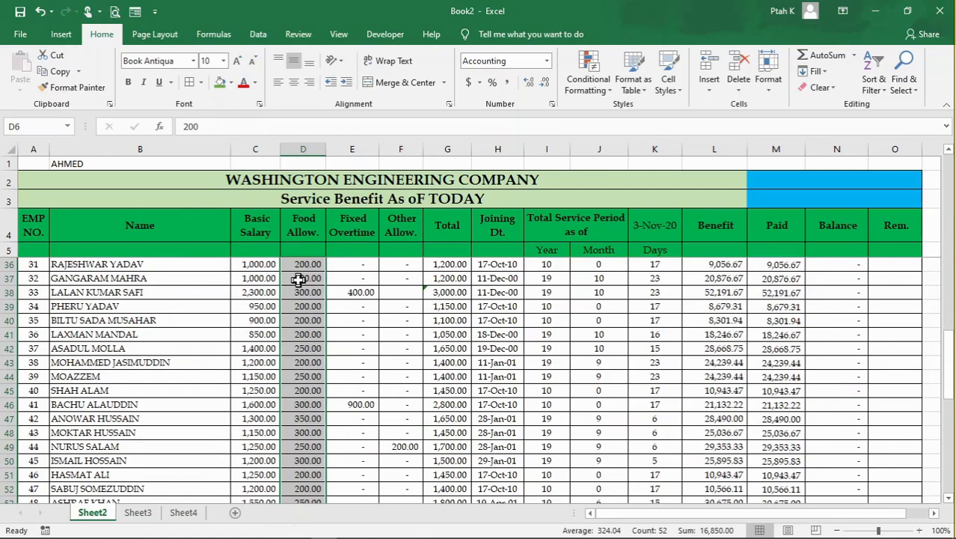
{"action": "scroll", "coordinate": [298, 279], "scroll_direction": "up", "scroll_amount": 13}
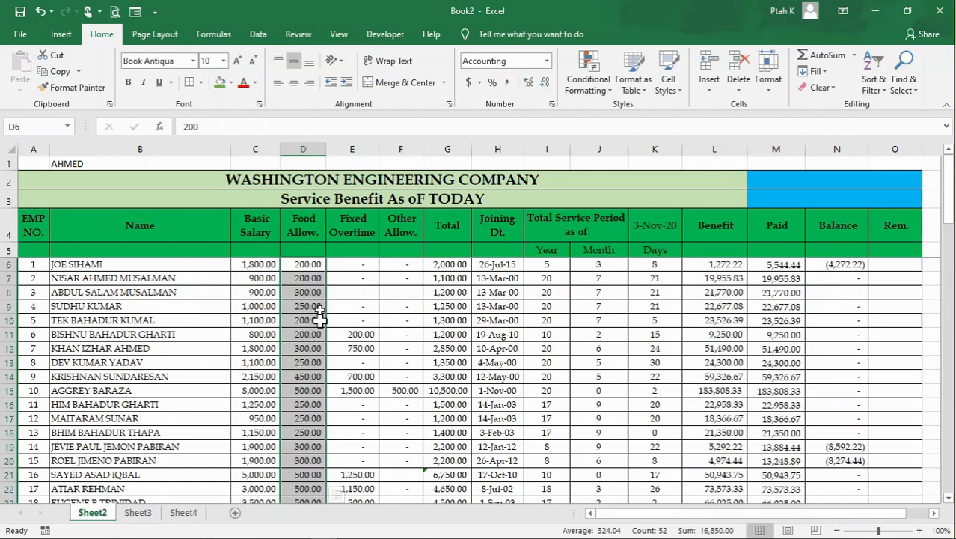
{"action": "scroll", "coordinate": [298, 340], "scroll_direction": "down", "scroll_amount": 2}
{"action": "scroll", "coordinate": [298, 344], "scroll_direction": "up", "scroll_amount": 2}
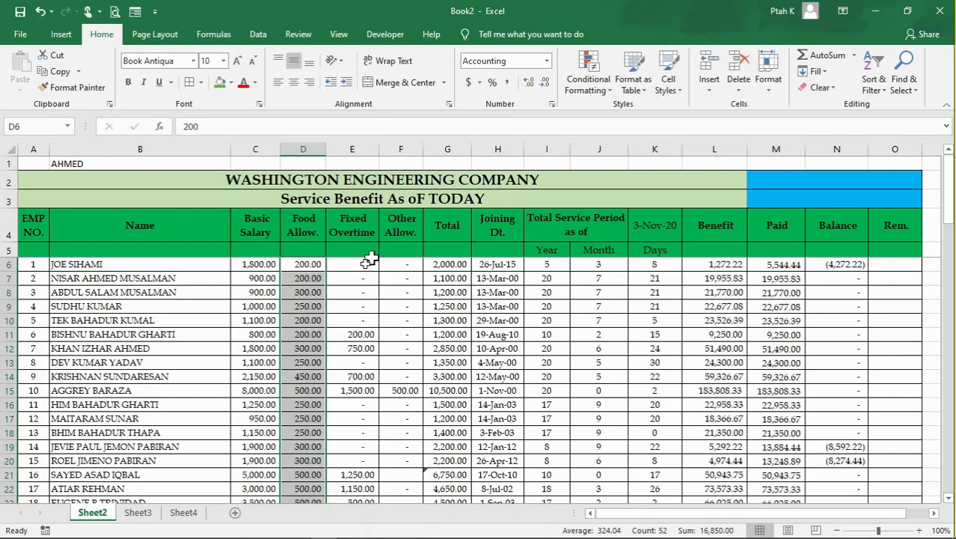
- Highlight the duplicate values in the selected Food Allow. cells with a custom format using a green fill
{"action": "left_click", "coordinate": [589, 84]}
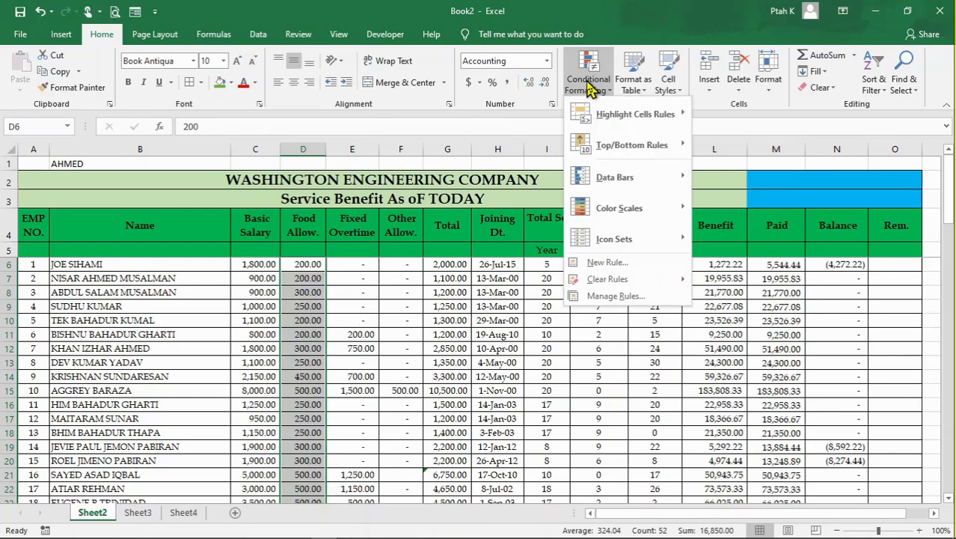
{"action": "mouse_move", "coordinate": [627, 120]}
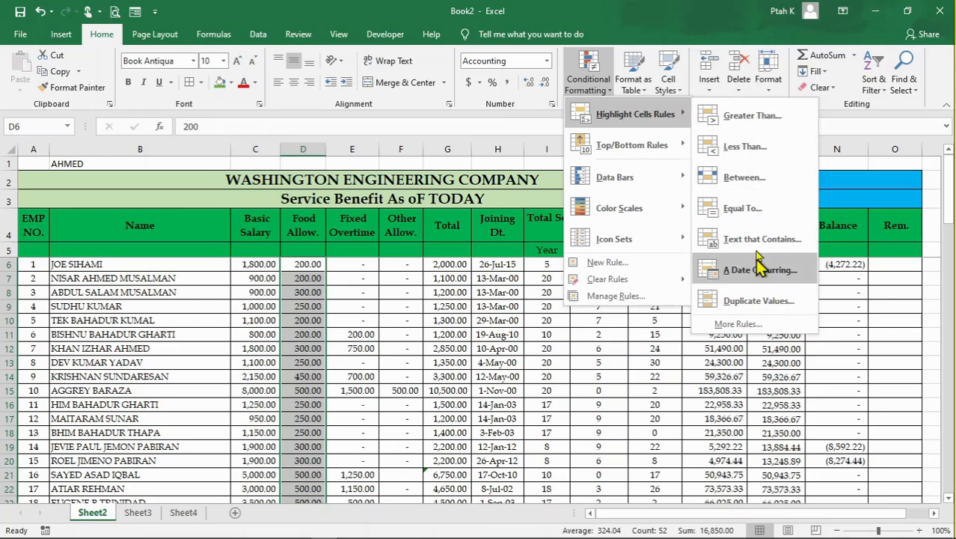
{"action": "left_click", "coordinate": [759, 300]}
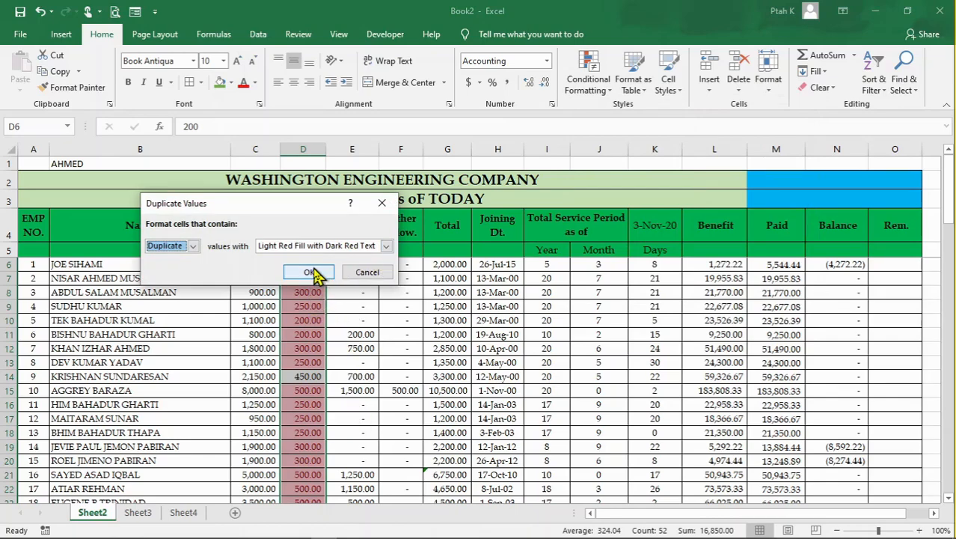
{"action": "left_click", "coordinate": [387, 252]}
{"action": "left_click", "coordinate": [276, 314]}
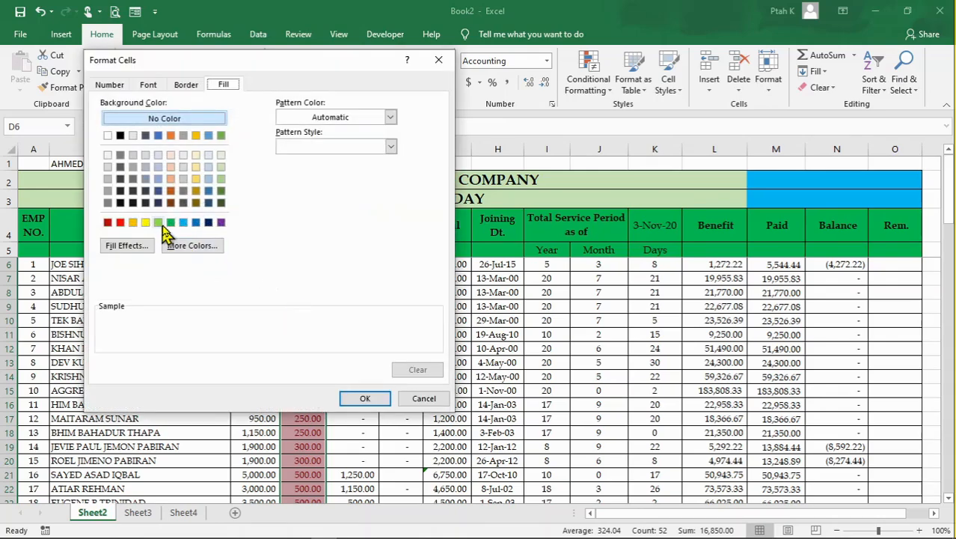
{"action": "left_click", "coordinate": [171, 222]}
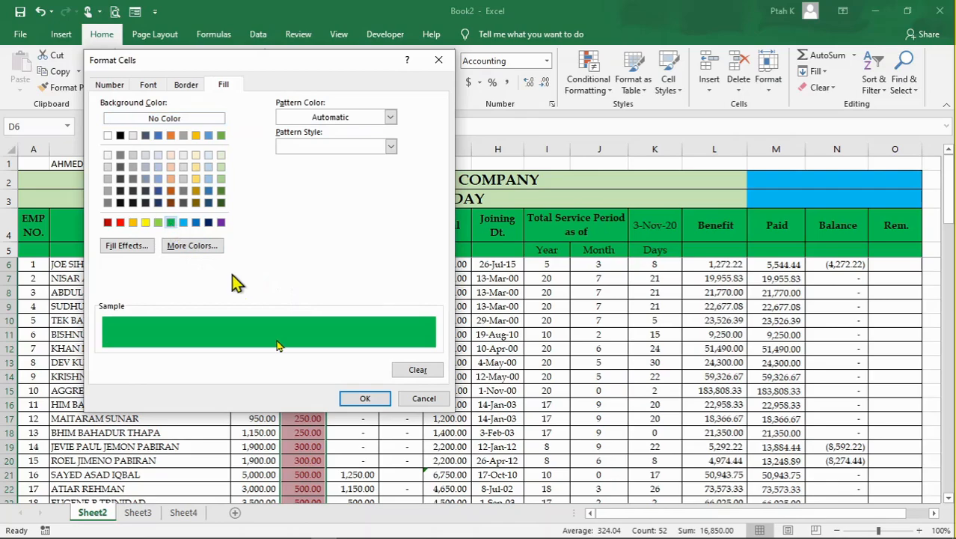
{"action": "left_click", "coordinate": [364, 398]}
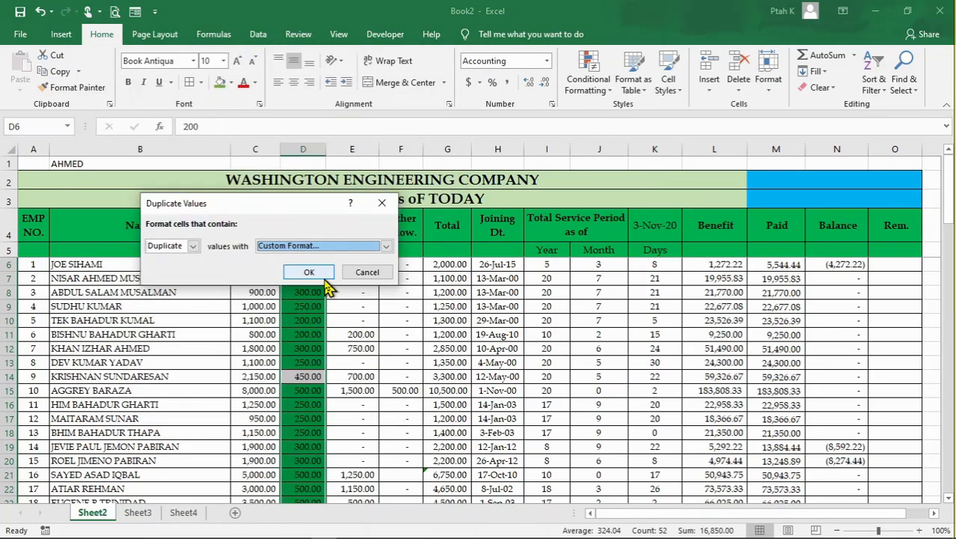
{"action": "left_click", "coordinate": [321, 277]}
{"action": "left_click", "coordinate": [410, 349]}
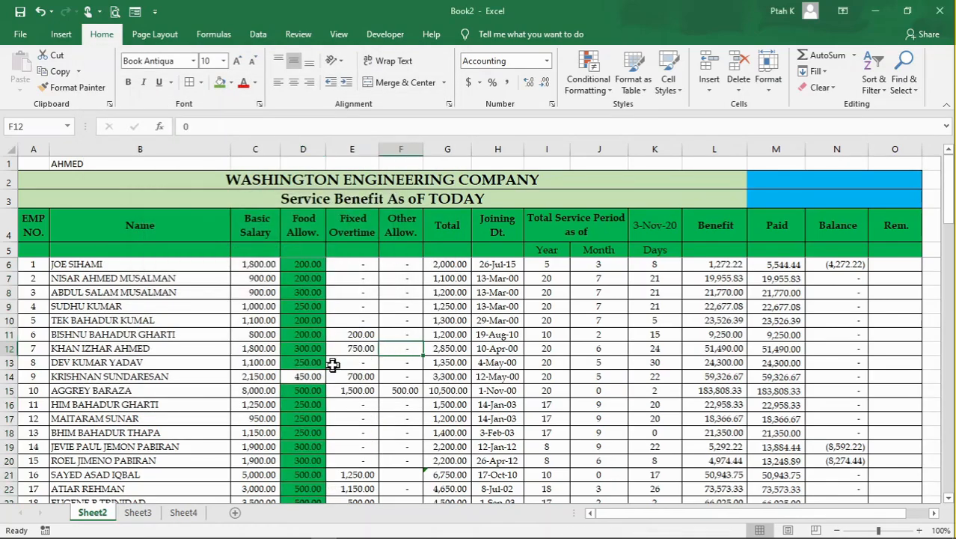
- Check the Food Allow. column for highlighted duplicates and unhighlighted unique amounts
{"action": "scroll", "coordinate": [333, 364], "scroll_direction": "down", "scroll_amount": 1}
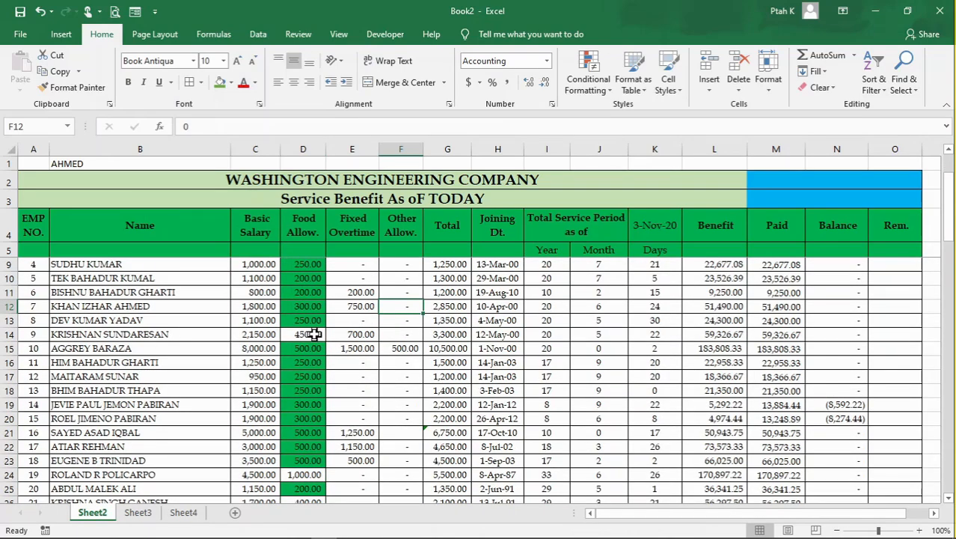
{"action": "left_click", "coordinate": [313, 335]}
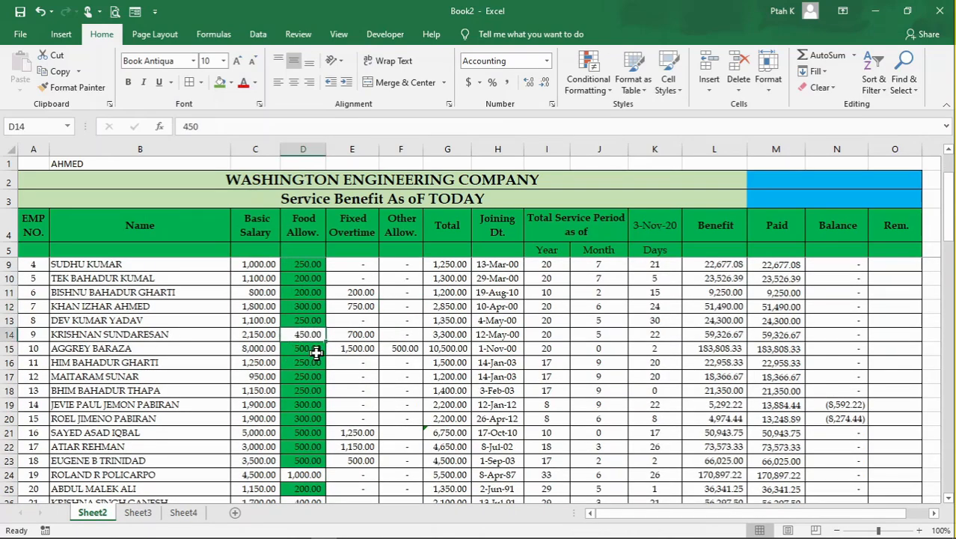
{"action": "scroll", "coordinate": [316, 352], "scroll_direction": "down", "scroll_amount": 1}
{"action": "scroll", "coordinate": [315, 391], "scroll_direction": "down", "scroll_amount": 7}
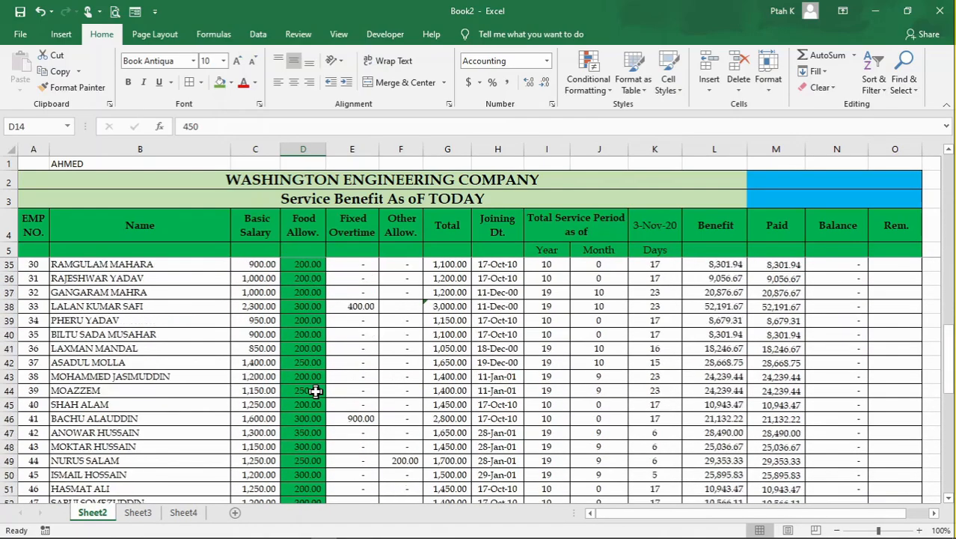
{"action": "scroll", "coordinate": [315, 391], "scroll_direction": "down", "scroll_amount": 5}
{"action": "scroll", "coordinate": [315, 390], "scroll_direction": "up", "scroll_amount": 7}
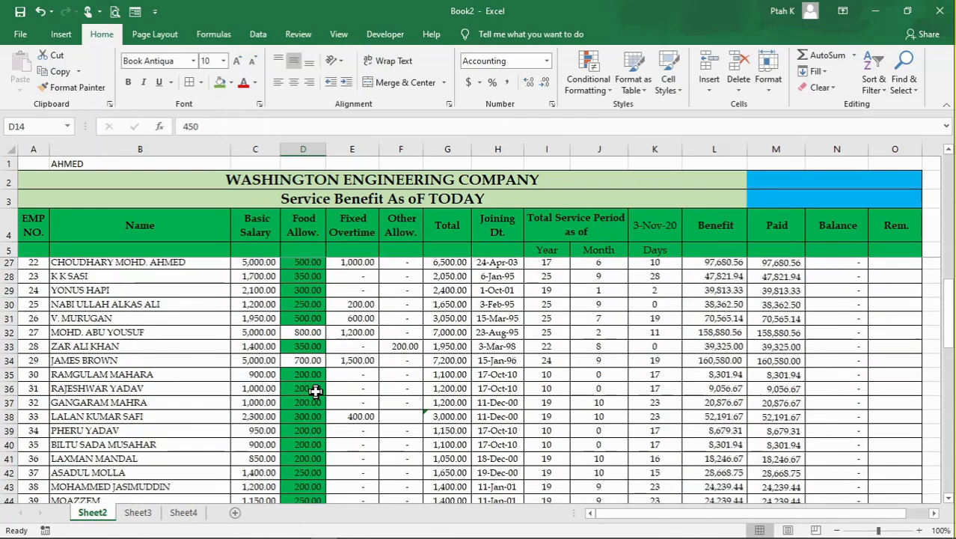
{"action": "scroll", "coordinate": [315, 390], "scroll_direction": "up", "scroll_amount": 7}
- Clear all conditional formatting rules from the entire sheet
{"action": "left_click", "coordinate": [339, 359]}
{"action": "left_click", "coordinate": [368, 335]}
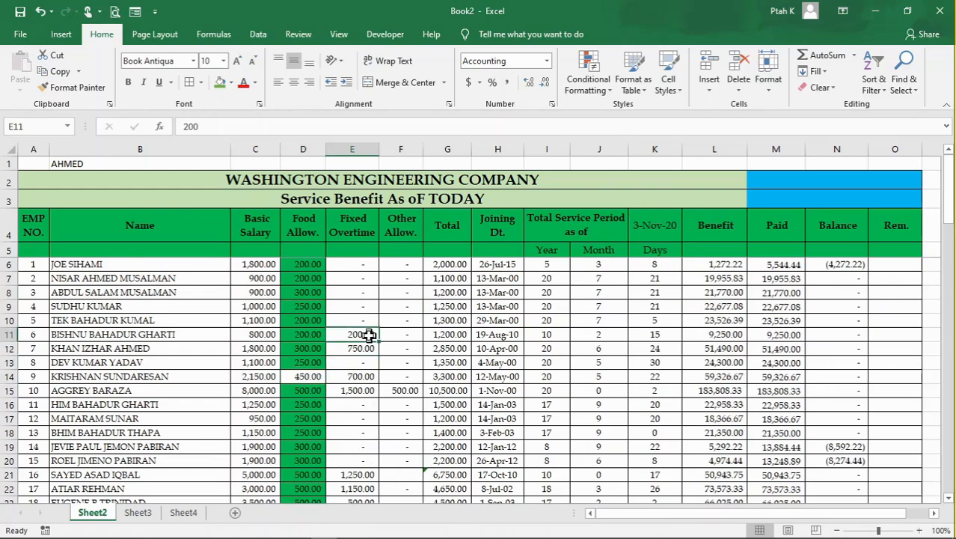
{"action": "left_click", "coordinate": [385, 393]}
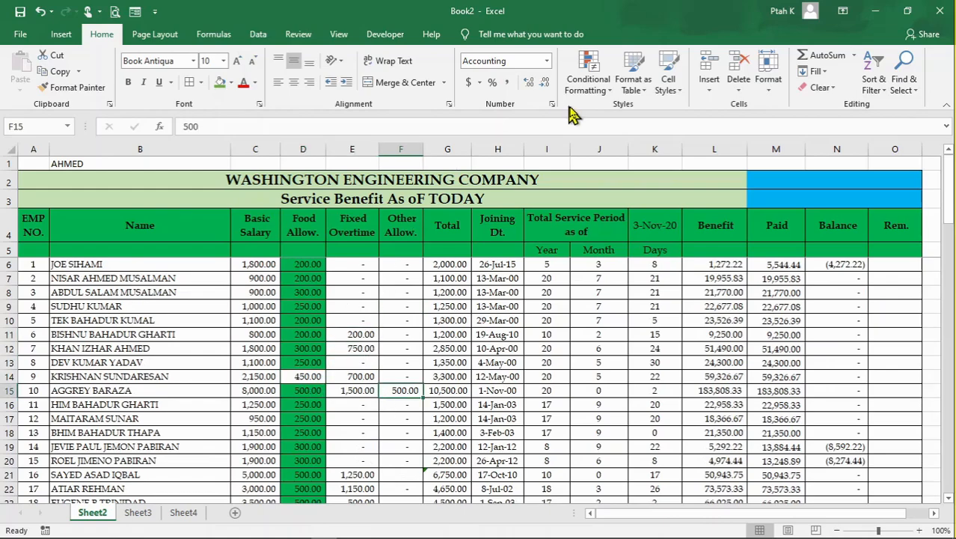
{"action": "left_click", "coordinate": [588, 86]}
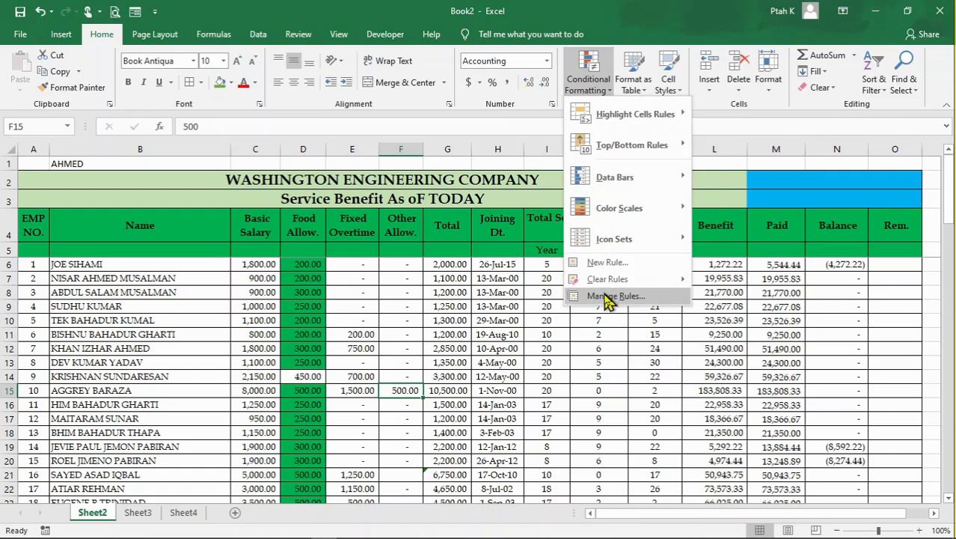
{"action": "mouse_move", "coordinate": [625, 282]}
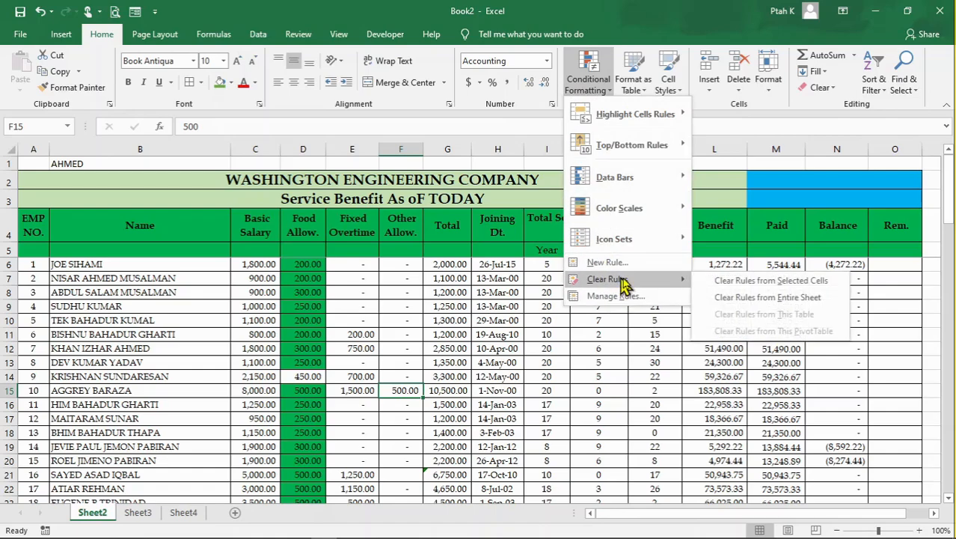
{"action": "left_click", "coordinate": [745, 299]}
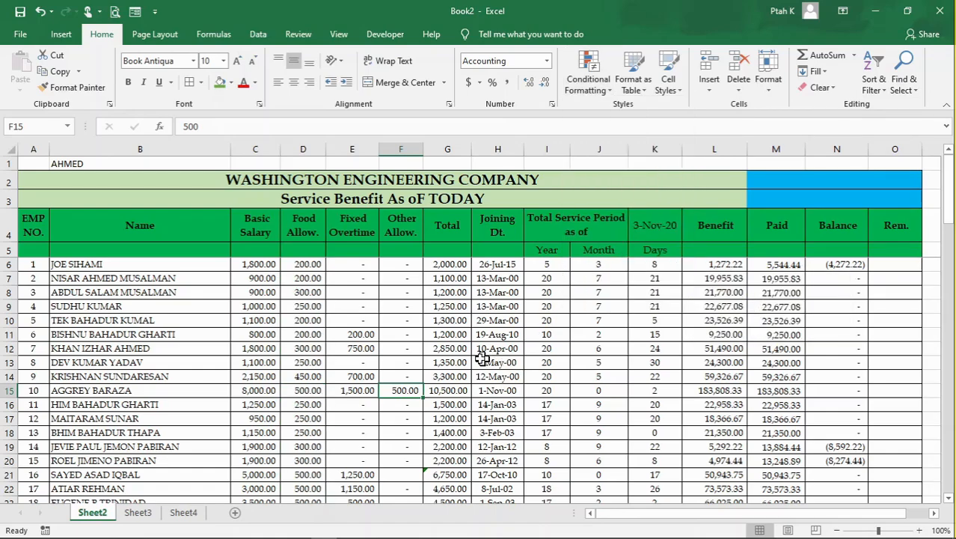
- Select the Year, Month and Days values of the total service period in I6:K57
{"action": "left_click", "coordinate": [476, 360]}
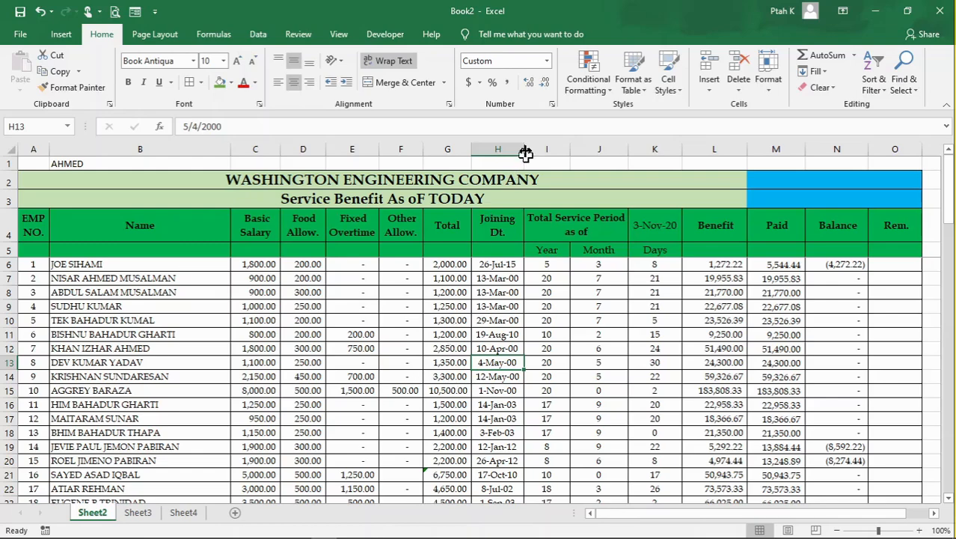
{"action": "left_click", "coordinate": [579, 362]}
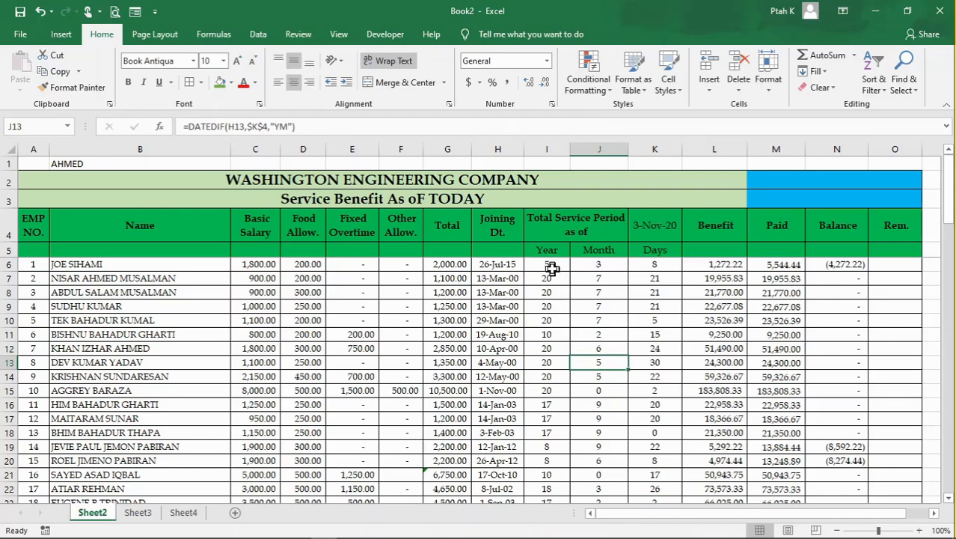
{"action": "left_click_drag", "start_coordinate": [551, 268], "coordinate": [663, 460]}
{"action": "scroll", "coordinate": [557, 363], "scroll_direction": "up", "scroll_amount": 5}
{"action": "scroll", "coordinate": [556, 362], "scroll_direction": "up", "scroll_amount": 7}
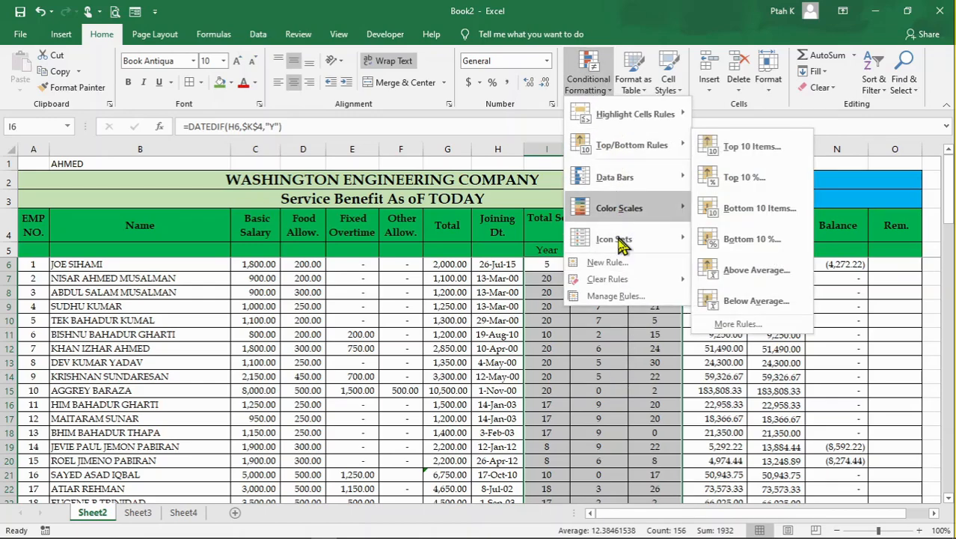
- Create a formula-based conditional formatting rule for the selected service period cells with the formula =AND($I6>5,$J6>3)
{"action": "left_click", "coordinate": [608, 262]}
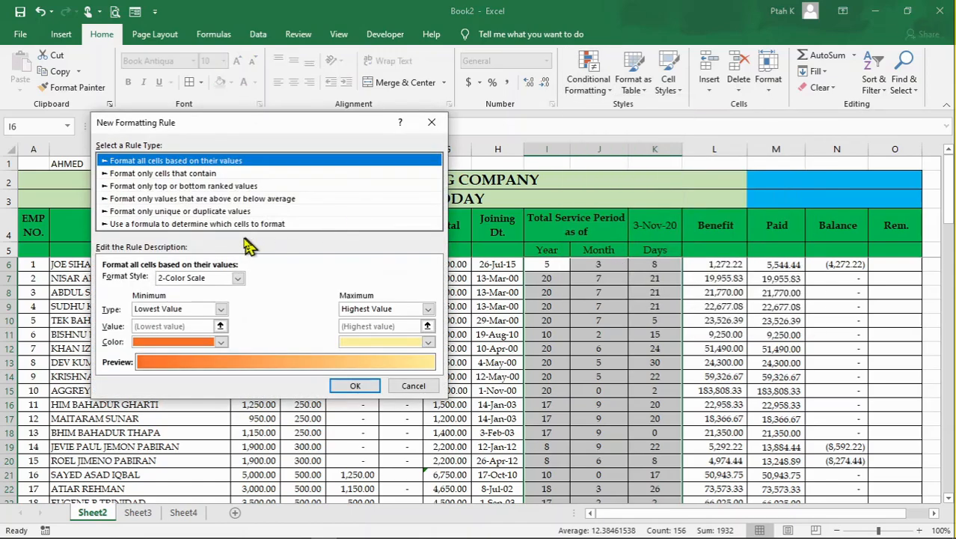
{"action": "left_click", "coordinate": [235, 224]}
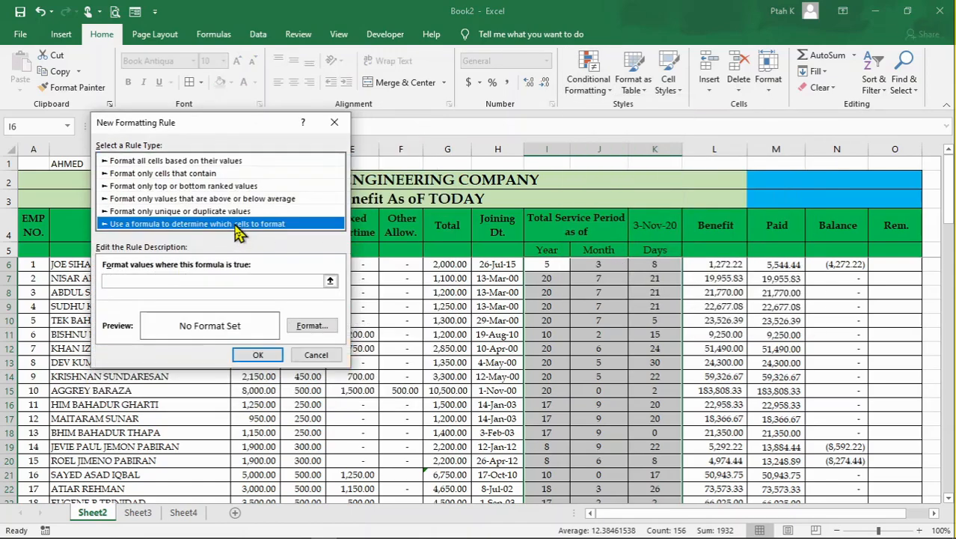
{"action": "left_click", "coordinate": [218, 281]}
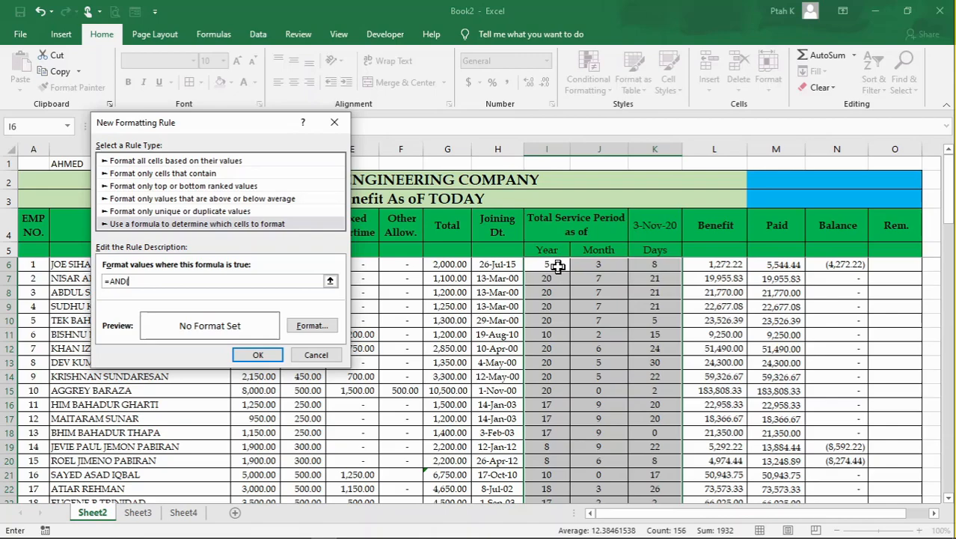
{"action": "left_click", "coordinate": [557, 266]}
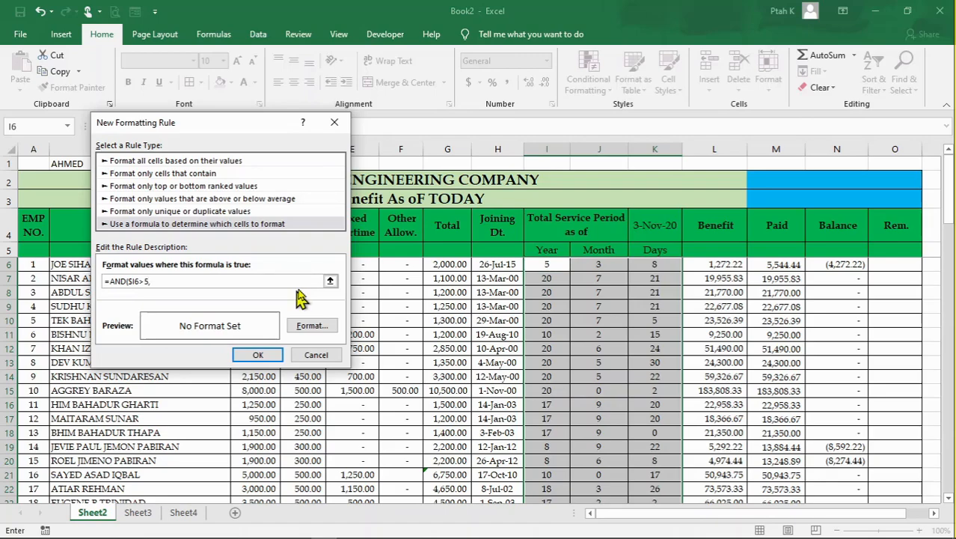
{"action": "left_click", "coordinate": [615, 266]}
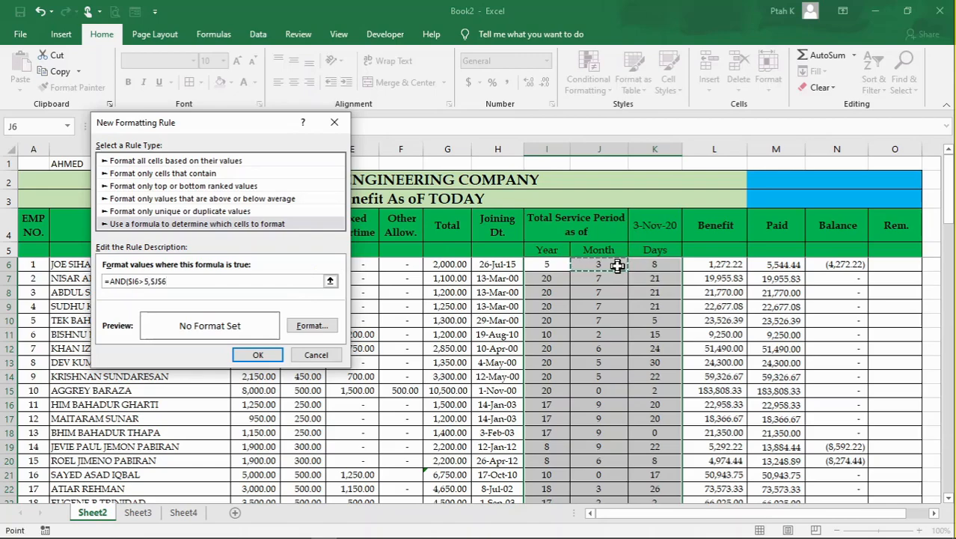
{"action": "key", "text": "F4"}
{"action": "key", "text": "F4"}
{"action": "type", "text": ">3"}
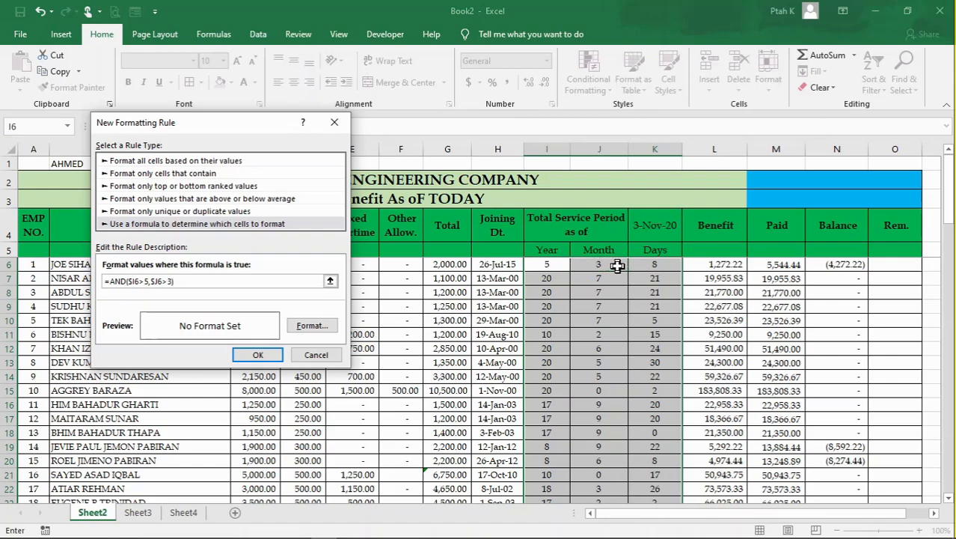
- Give the formula rule a light green fill and apply it to the selected cells
{"action": "left_click", "coordinate": [322, 327]}
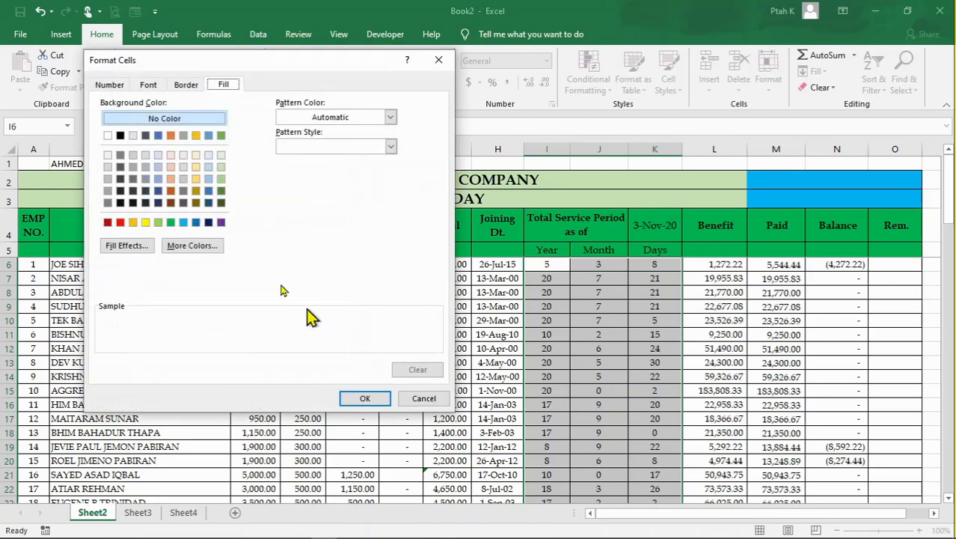
{"action": "left_click", "coordinate": [120, 222]}
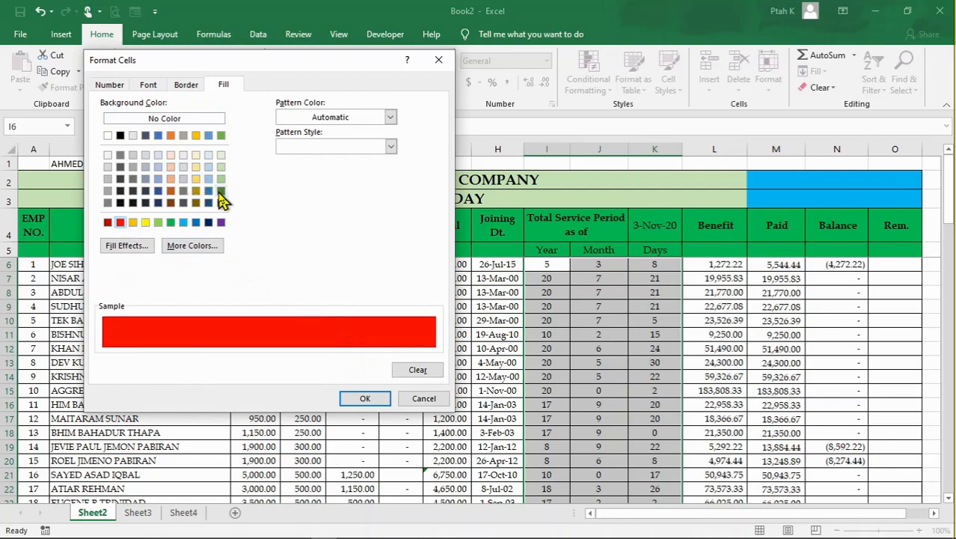
{"action": "left_click", "coordinate": [158, 222]}
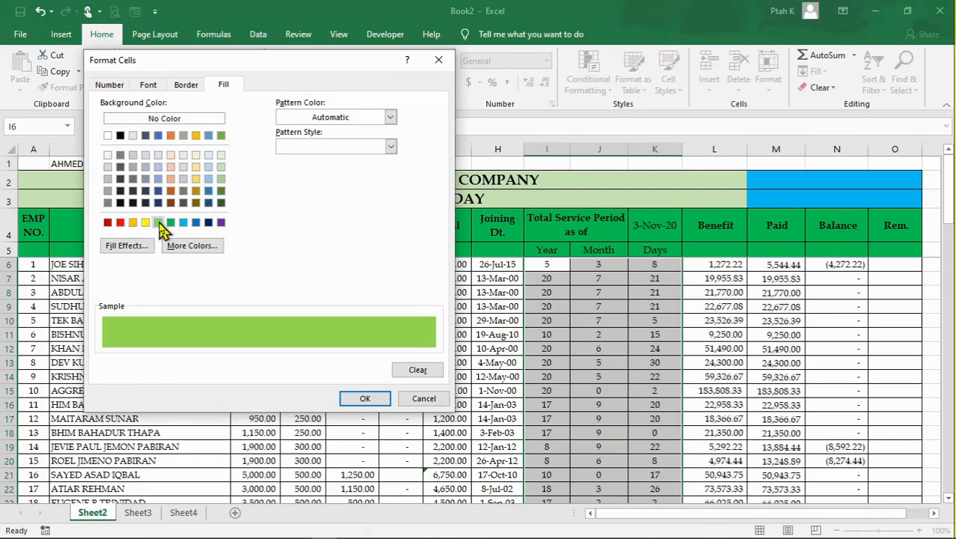
{"action": "left_click", "coordinate": [379, 399]}
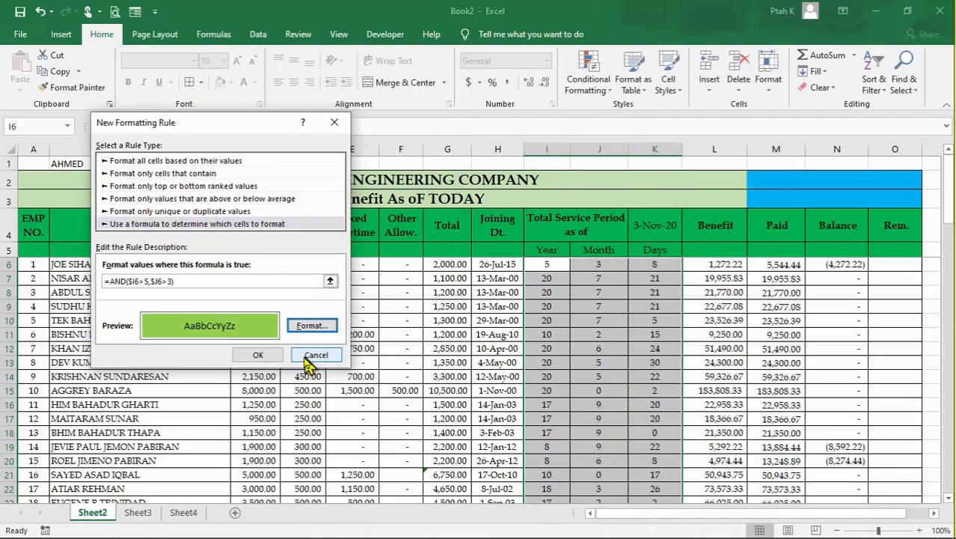
{"action": "left_click", "coordinate": [258, 354]}
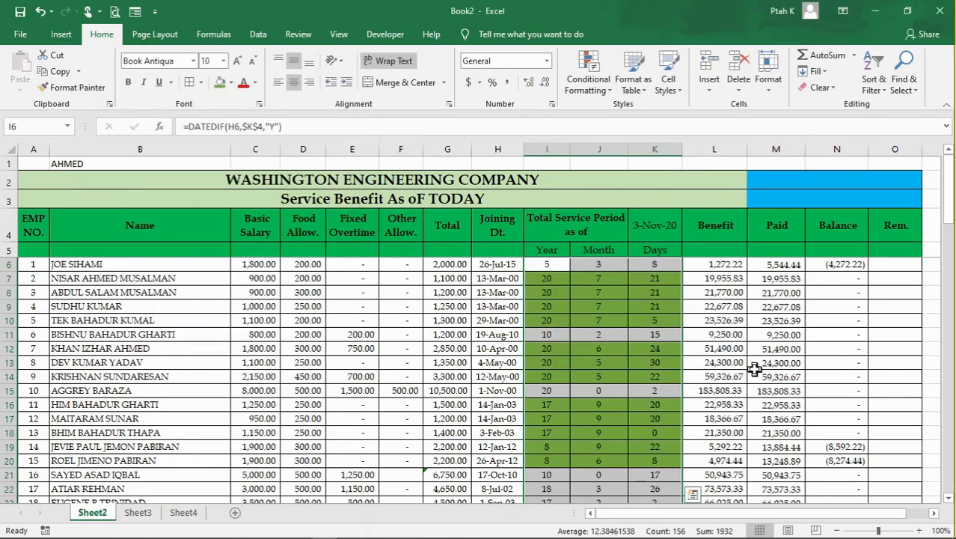
- Look through the service period columns down to row 57 and compare the Year and Month values of highlighted and unhighlighted rows
{"action": "left_click", "coordinate": [751, 363]}
{"action": "scroll", "coordinate": [605, 338], "scroll_direction": "down", "scroll_amount": 2}
{"action": "scroll", "coordinate": [604, 338], "scroll_direction": "down", "scroll_amount": 2}
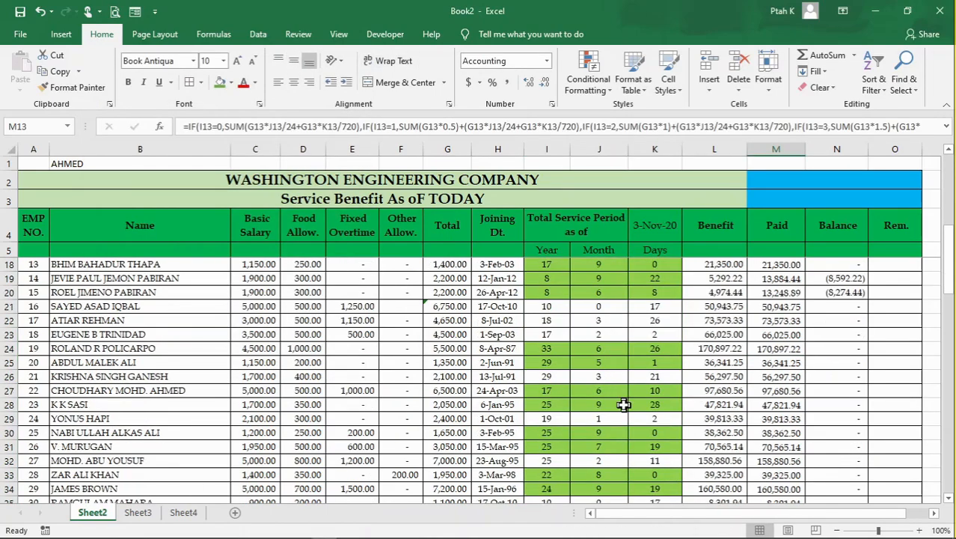
{"action": "scroll", "coordinate": [598, 403], "scroll_direction": "down", "scroll_amount": 2}
{"action": "left_click", "coordinate": [599, 406]}
{"action": "scroll", "coordinate": [604, 419], "scroll_direction": "down", "scroll_amount": 5}
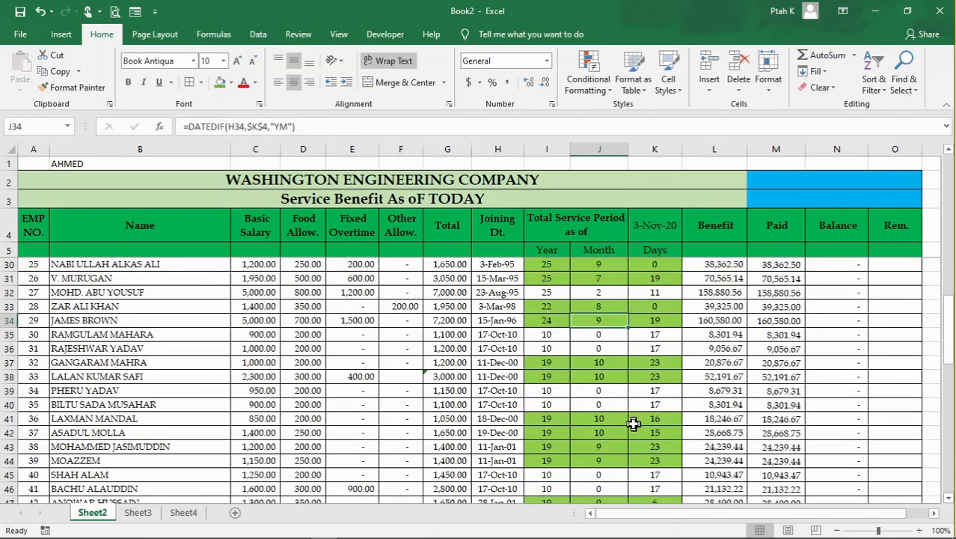
{"action": "left_click", "coordinate": [609, 387]}
{"action": "scroll", "coordinate": [610, 387], "scroll_direction": "down", "scroll_amount": 2}
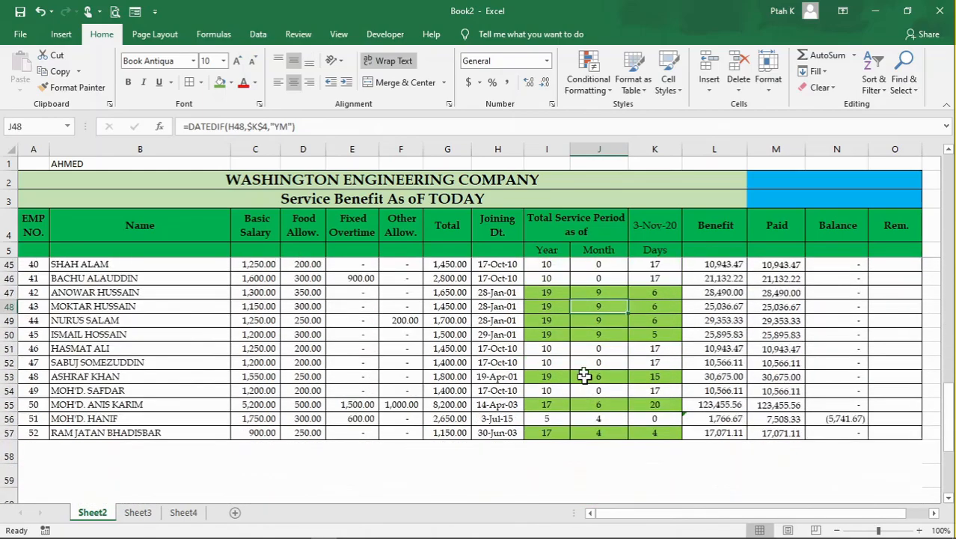
{"action": "left_click", "coordinate": [546, 334]}
{"action": "left_click", "coordinate": [591, 334]}
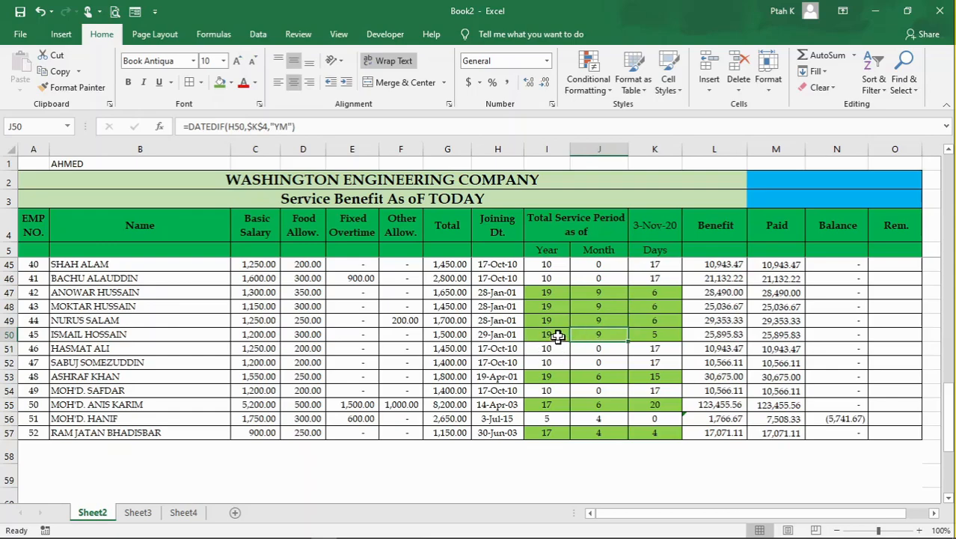
{"action": "left_click", "coordinate": [553, 335]}
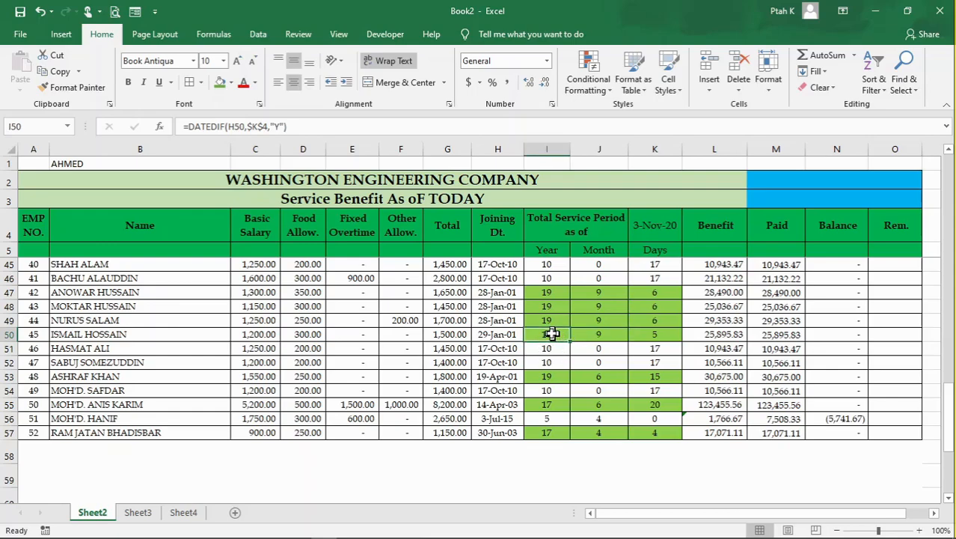
{"action": "left_click", "coordinate": [614, 334]}
{"action": "left_click", "coordinate": [599, 350]}
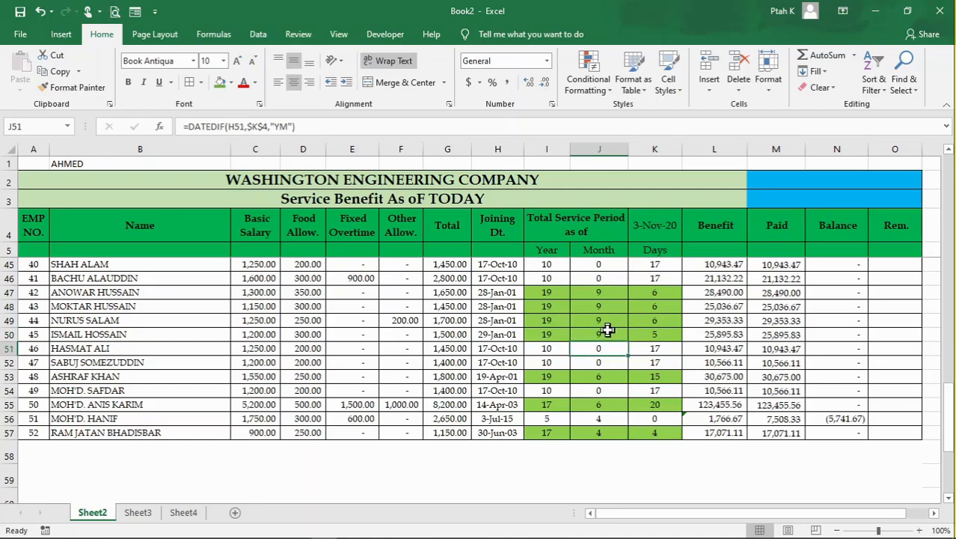
{"action": "scroll", "coordinate": [608, 330], "scroll_direction": "up", "scroll_amount": 4}
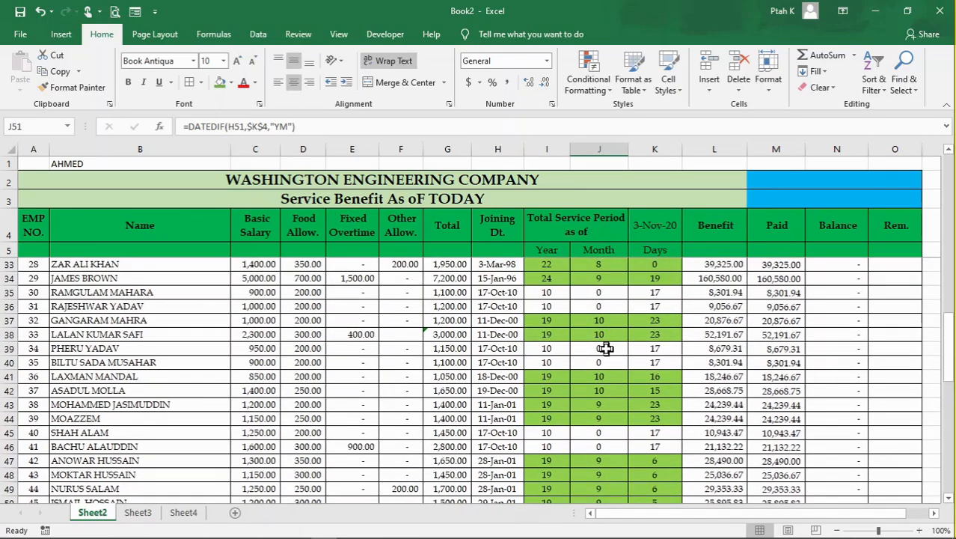
{"action": "scroll", "coordinate": [606, 348], "scroll_direction": "up", "scroll_amount": 9}
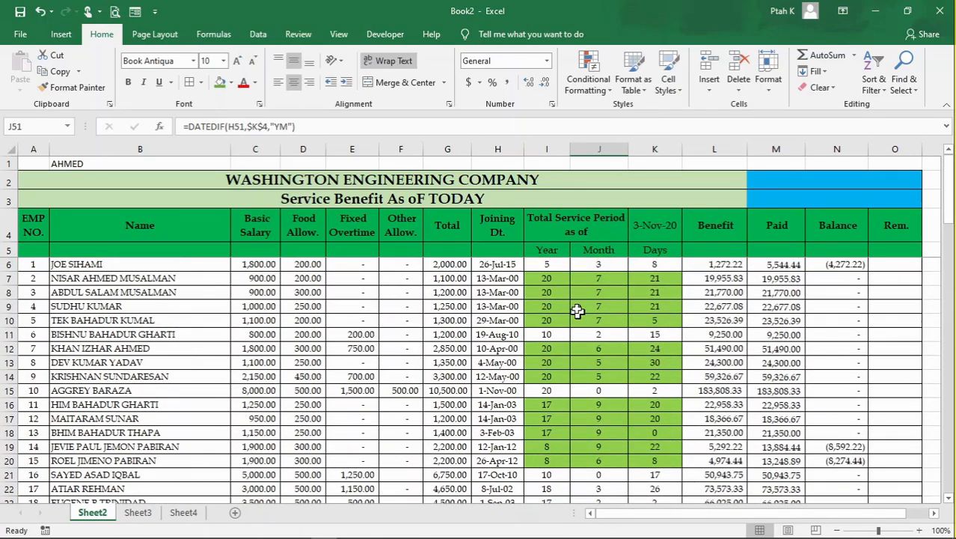
- Check the rule's two conditions against highlighted row 8 and unhighlighted rows 21 and 22, and look down the Month column
{"action": "left_click", "coordinate": [563, 294]}
{"action": "left_click", "coordinate": [608, 292]}
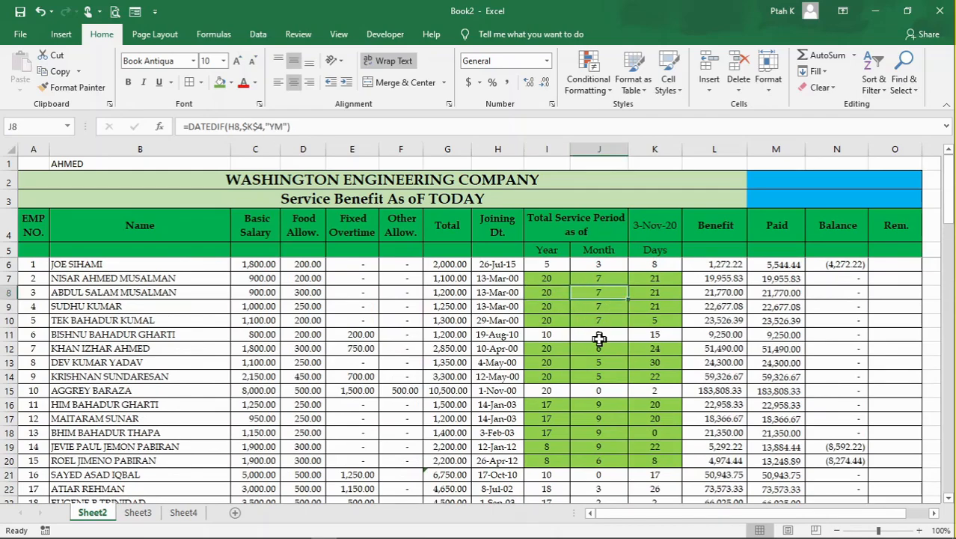
{"action": "scroll", "coordinate": [579, 389], "scroll_direction": "down", "scroll_amount": 2}
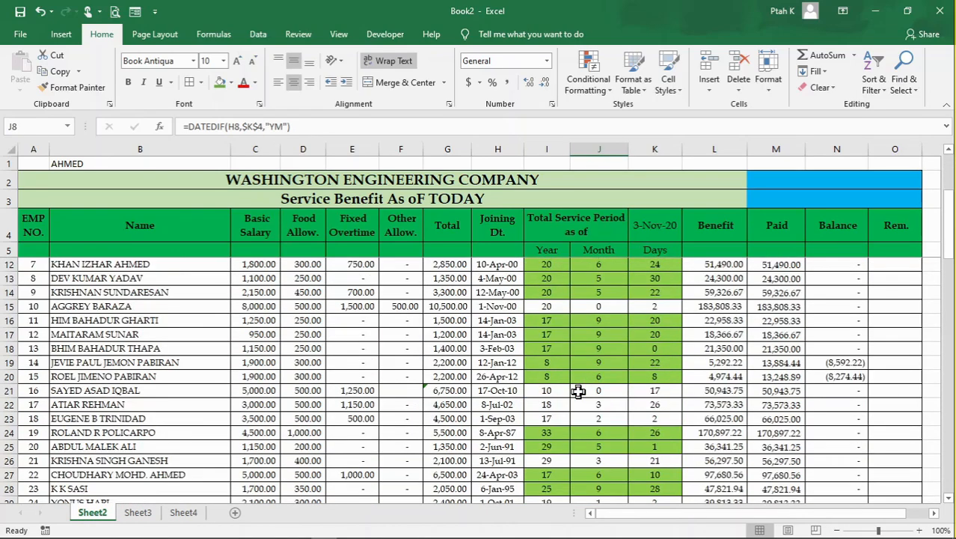
{"action": "left_click", "coordinate": [555, 391]}
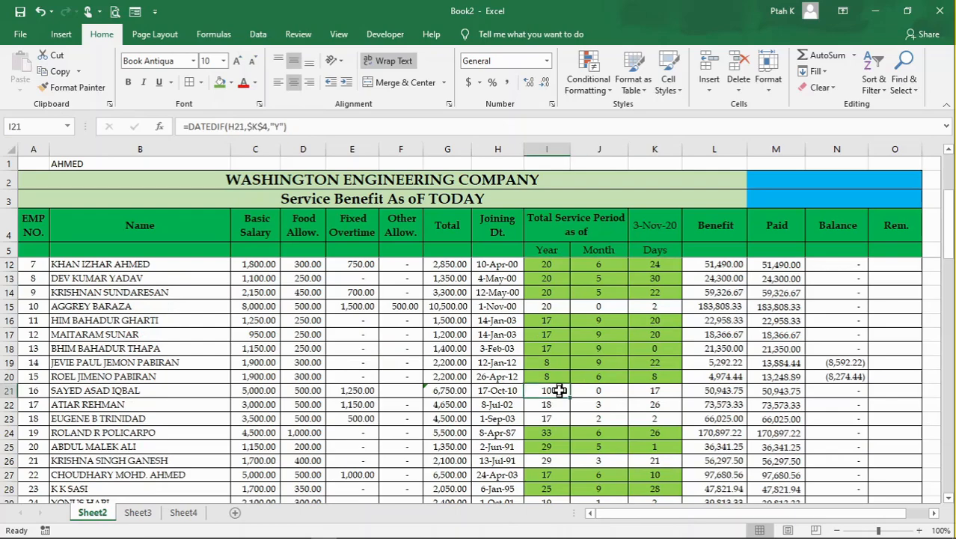
{"action": "left_click", "coordinate": [598, 390]}
{"action": "left_click", "coordinate": [558, 391]}
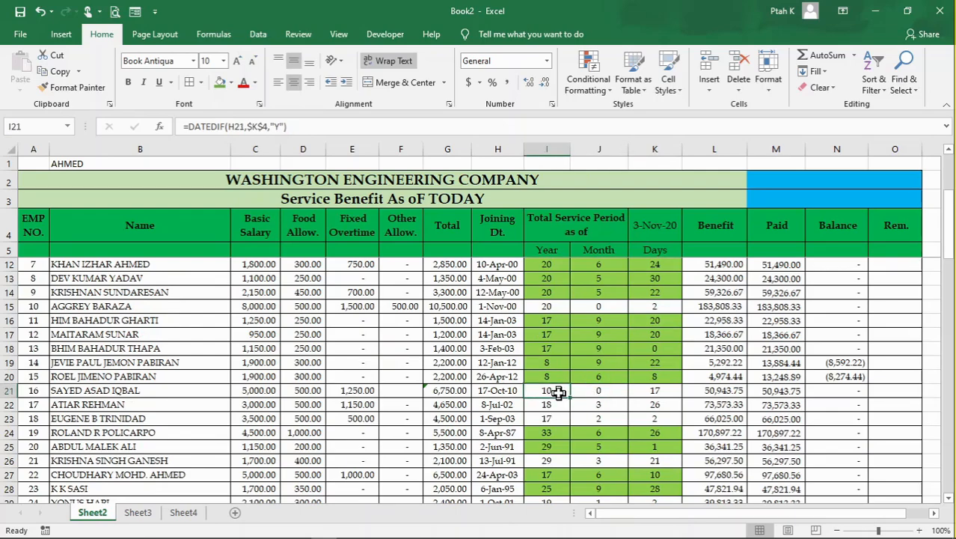
{"action": "left_click", "coordinate": [598, 389]}
{"action": "left_click", "coordinate": [592, 404]}
{"action": "left_click", "coordinate": [550, 392]}
{"action": "left_click", "coordinate": [603, 404]}
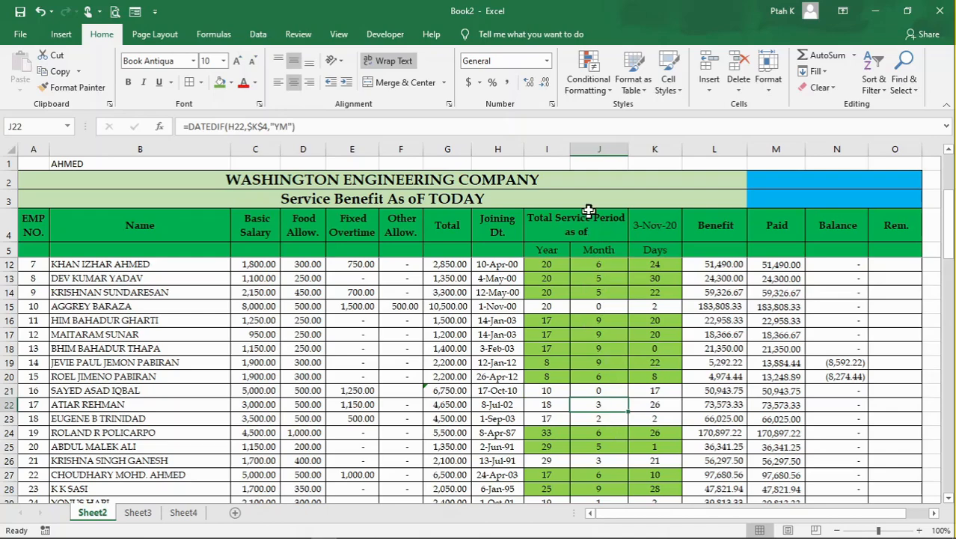
{"action": "left_click", "coordinate": [600, 156]}
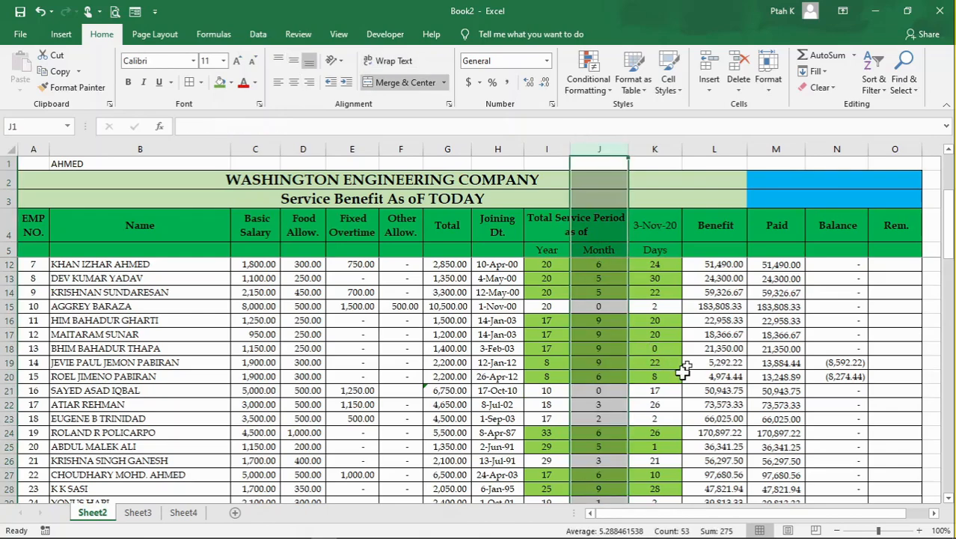
{"action": "left_click", "coordinate": [685, 365]}
{"action": "scroll", "coordinate": [604, 401], "scroll_direction": "down", "scroll_amount": 2}
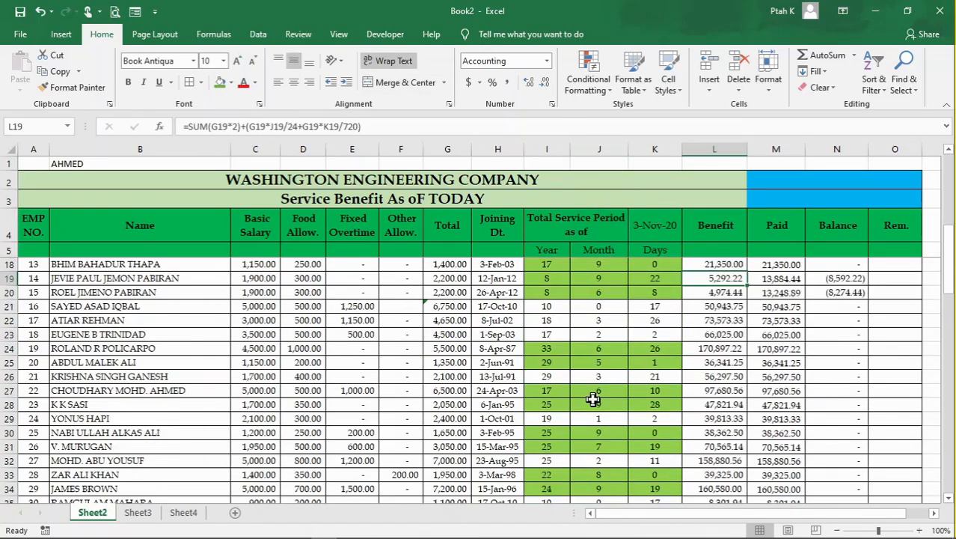
{"action": "scroll", "coordinate": [593, 396], "scroll_direction": "down", "scroll_amount": 4}
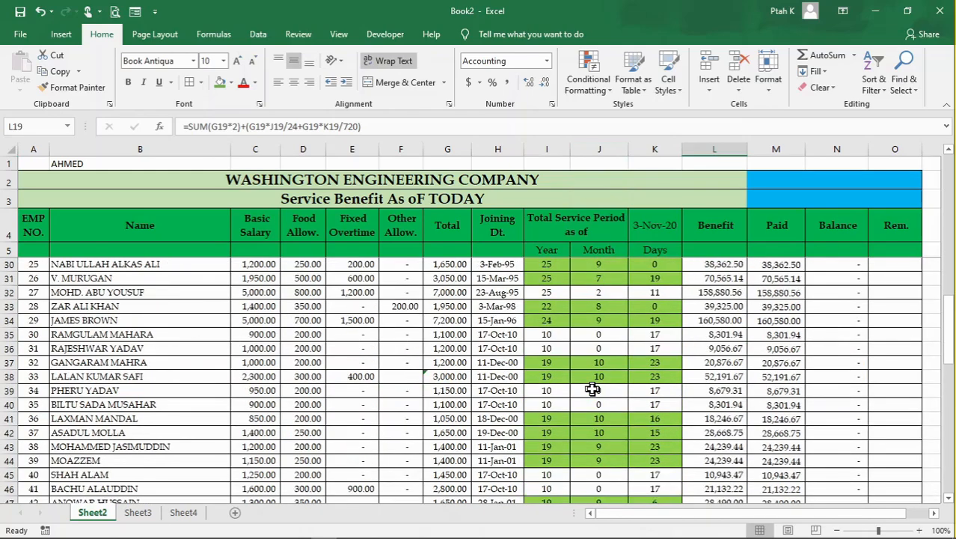
{"action": "left_click", "coordinate": [598, 374]}
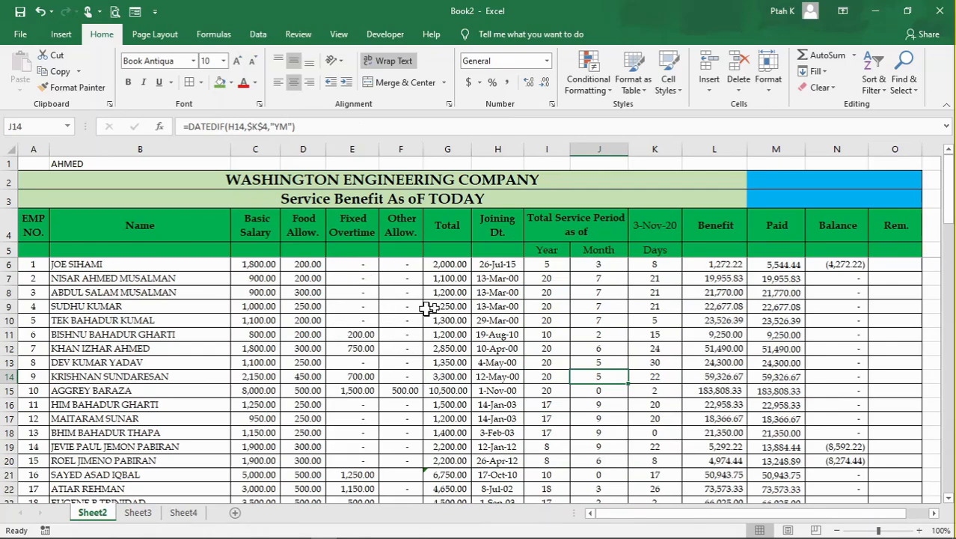
{"action": "left_click", "coordinate": [452, 308]}
{"action": "left_click", "coordinate": [451, 376]}
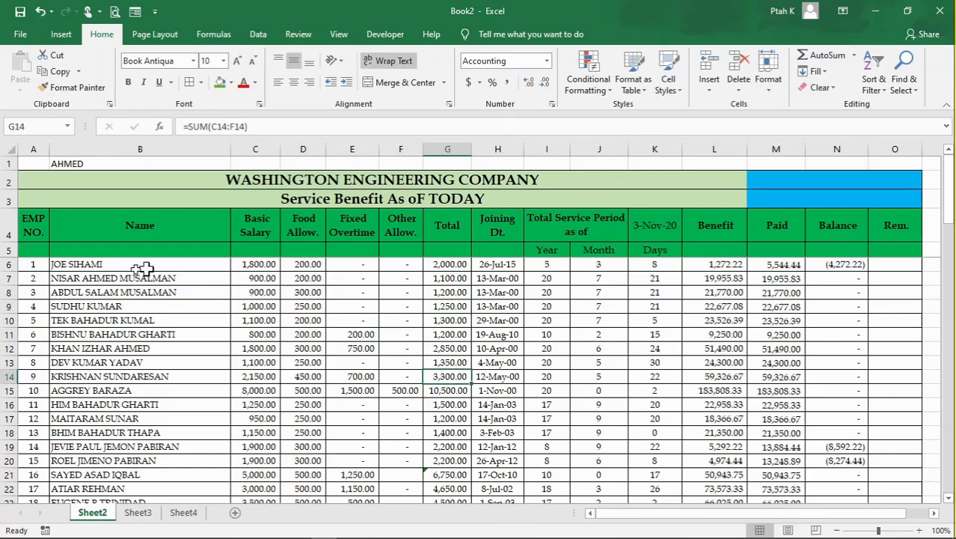
- Start a new formula-based conditional formatting rule for the employee data range A6:O57
{"action": "left_click_drag", "start_coordinate": [35, 264], "coordinate": [889, 442]}
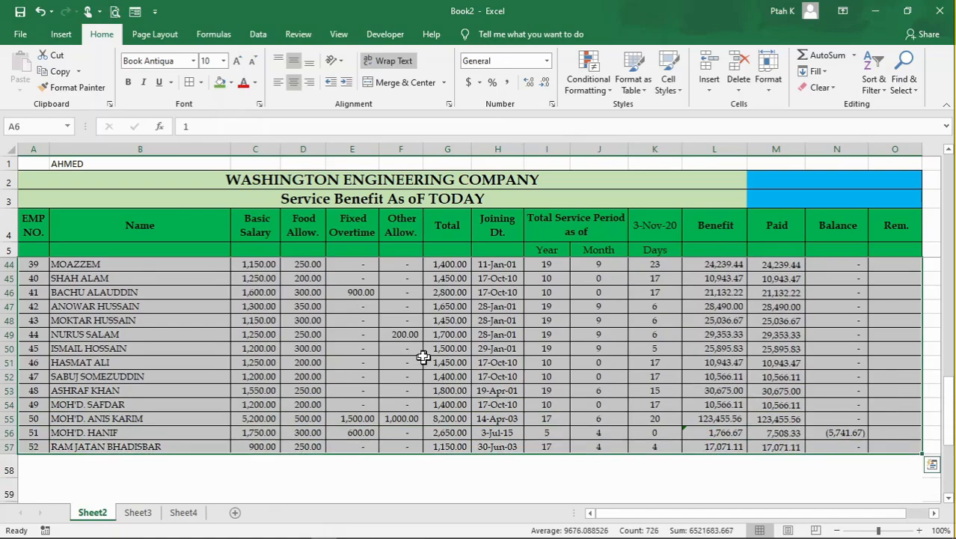
{"action": "scroll", "coordinate": [422, 355], "scroll_direction": "up", "scroll_amount": 13}
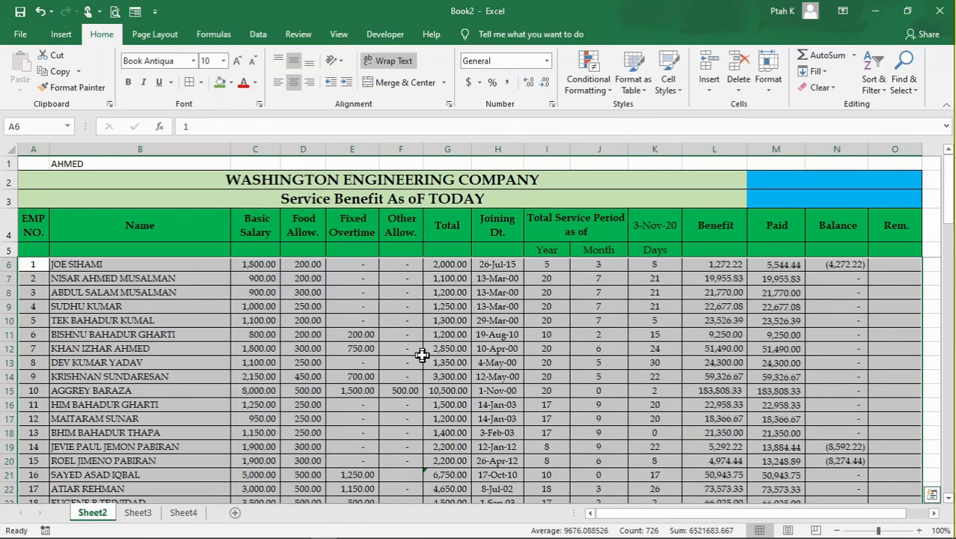
{"action": "left_click", "coordinate": [588, 90]}
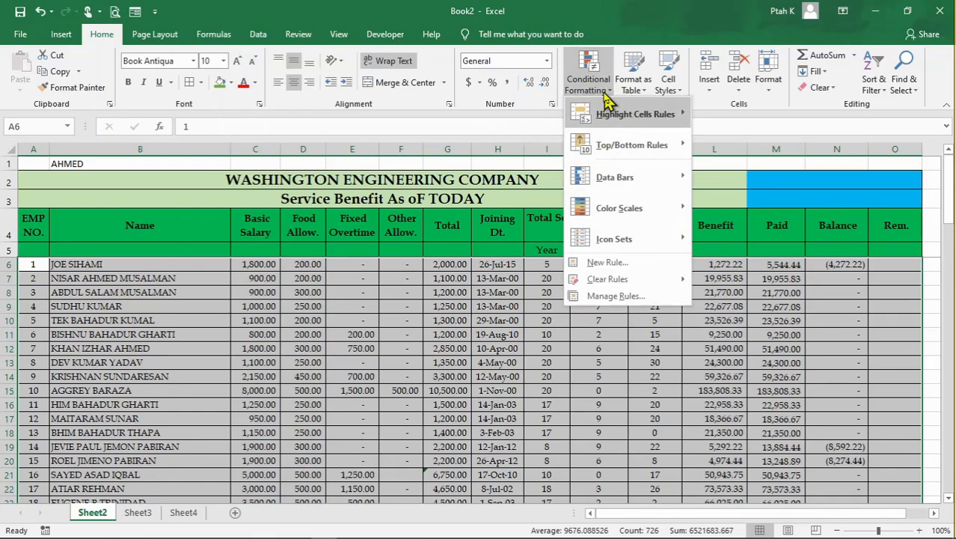
{"action": "left_click", "coordinate": [618, 264]}
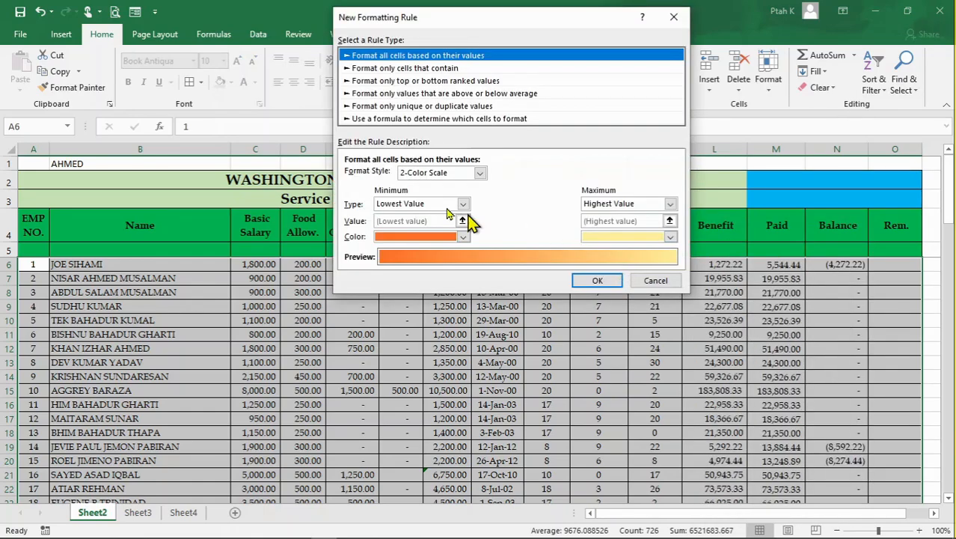
{"action": "left_click", "coordinate": [382, 118]}
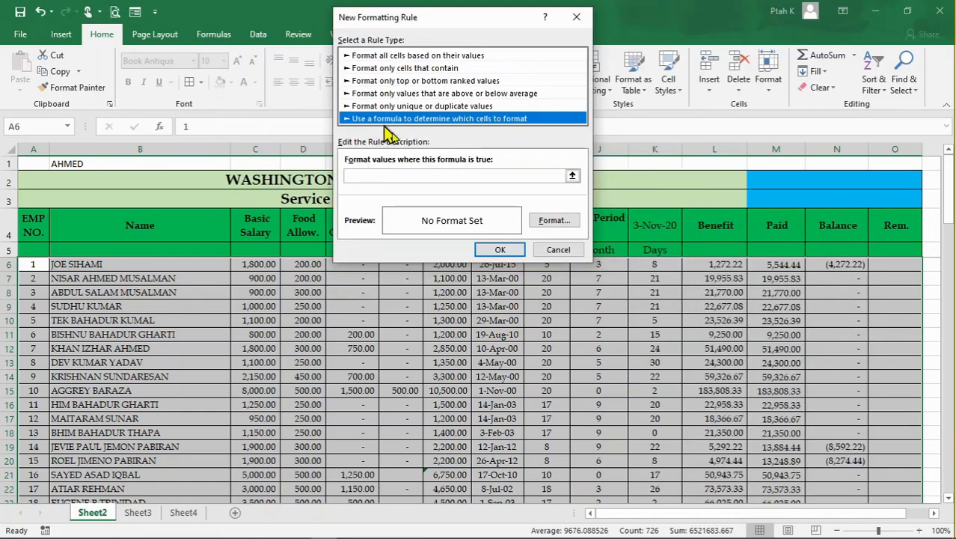
- Enter =OR($C6=1800,$C6<1800) as the rule's formula, testing the Basic Salary column
{"action": "left_click", "coordinate": [415, 176]}
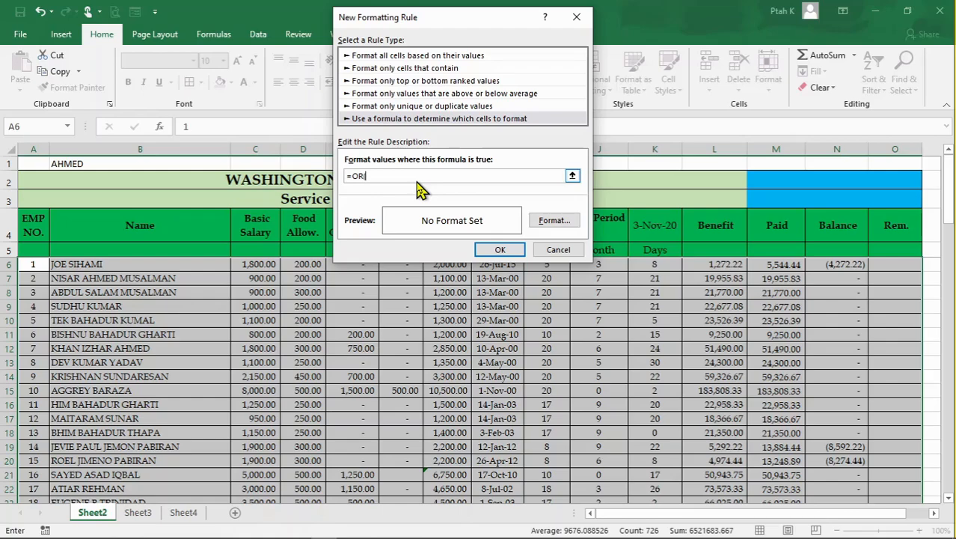
{"action": "left_click", "coordinate": [258, 266]}
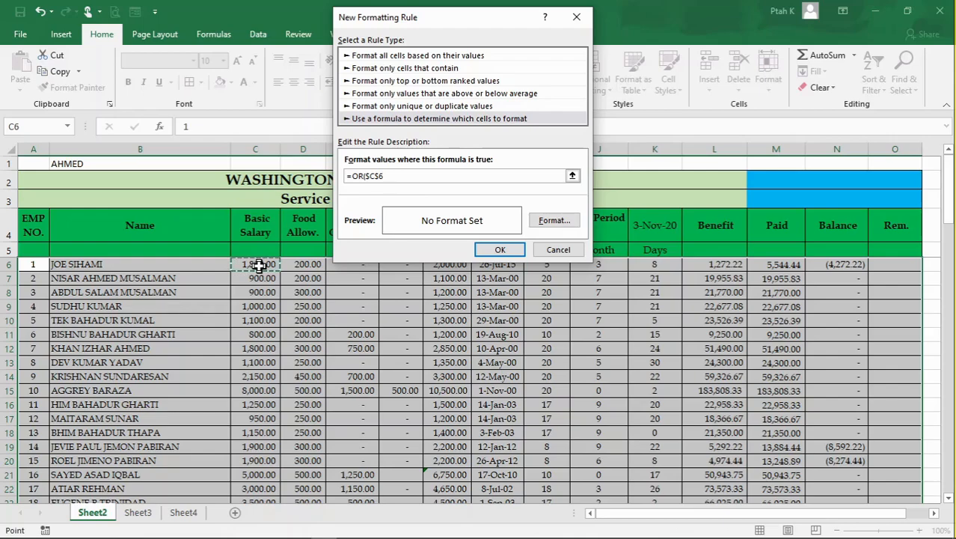
{"action": "key", "text": "F4"}
{"action": "key", "text": "F4"}
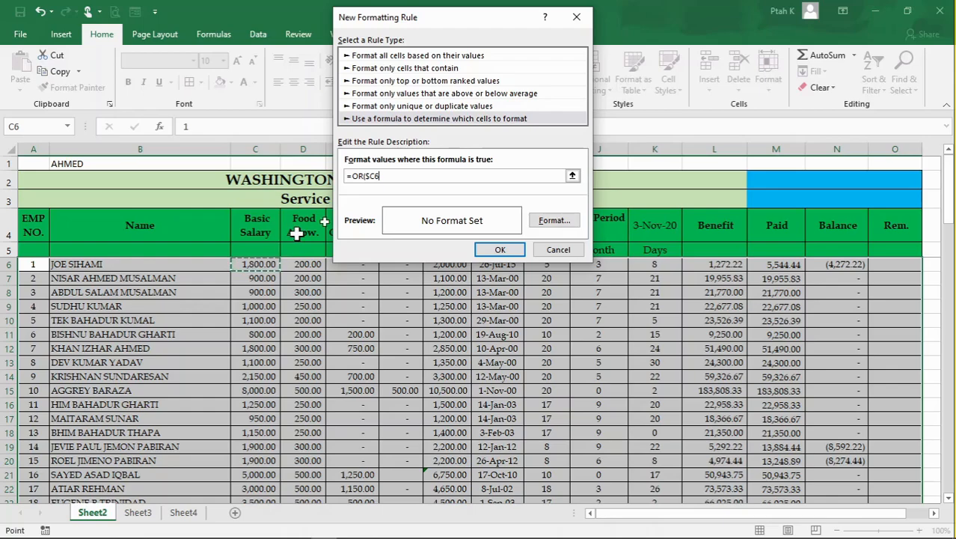
{"action": "left_click", "coordinate": [392, 175]}
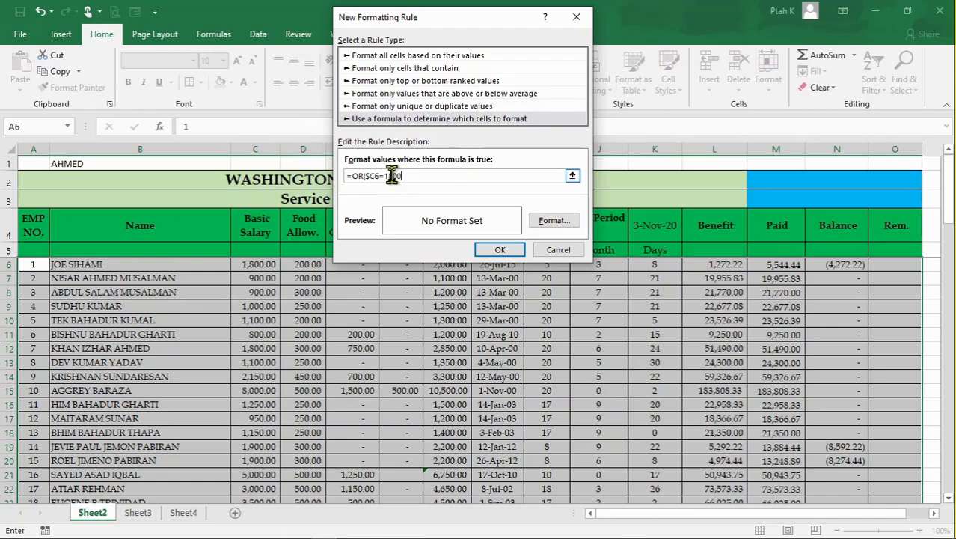
{"action": "type", "text": ","}
{"action": "left_click", "coordinate": [266, 265]}
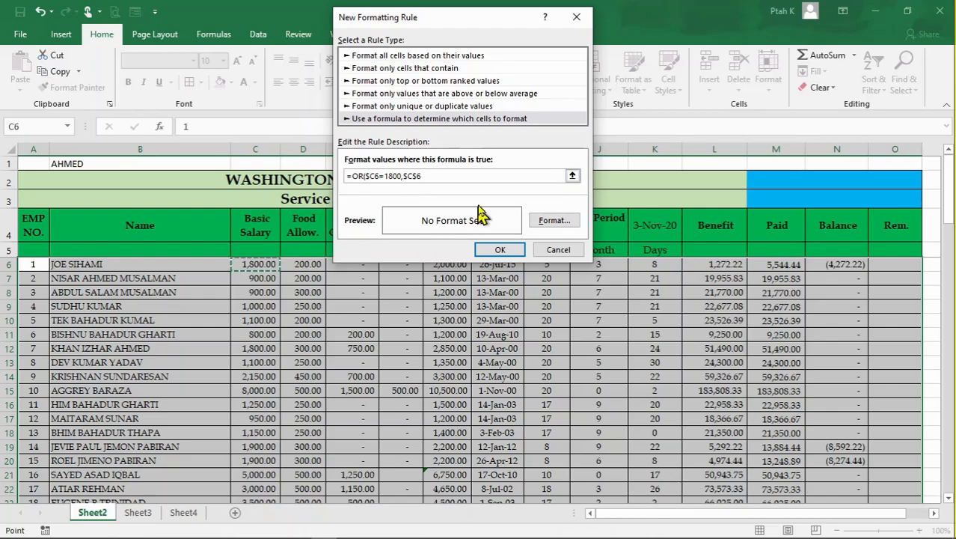
{"action": "key", "text": "F4"}
{"action": "key", "text": "F4"}
{"action": "type", "text": ">"}
- Give the OR rule a light blue fill and apply it to the selected employee rows
{"action": "left_click", "coordinate": [565, 226]}
{"action": "left_click", "coordinate": [426, 174]}
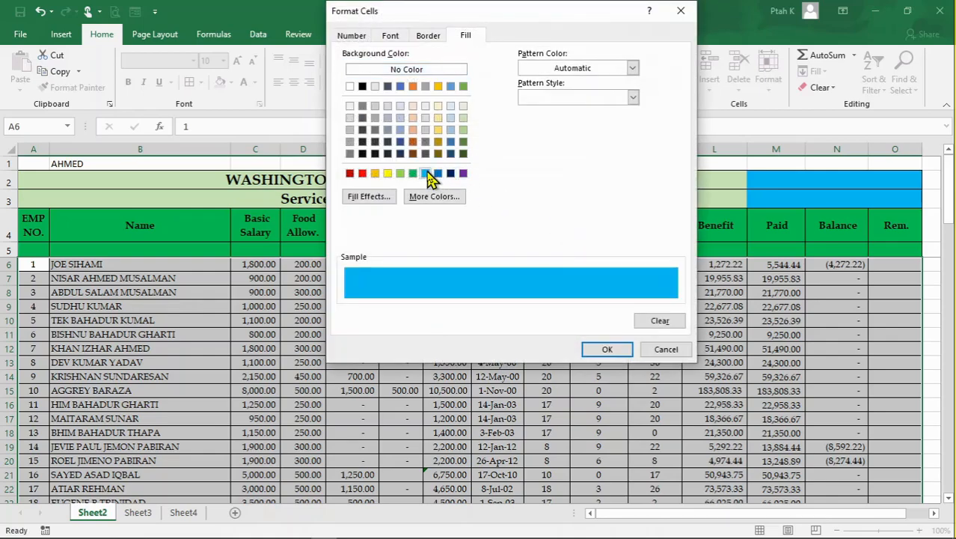
{"action": "left_click", "coordinate": [616, 353]}
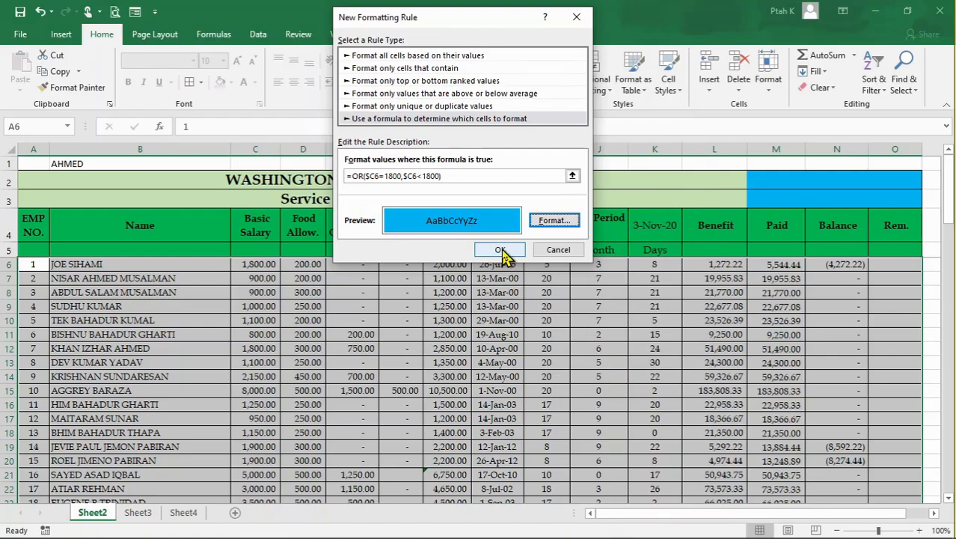
{"action": "left_click", "coordinate": [499, 250]}
{"action": "left_click", "coordinate": [585, 389]}
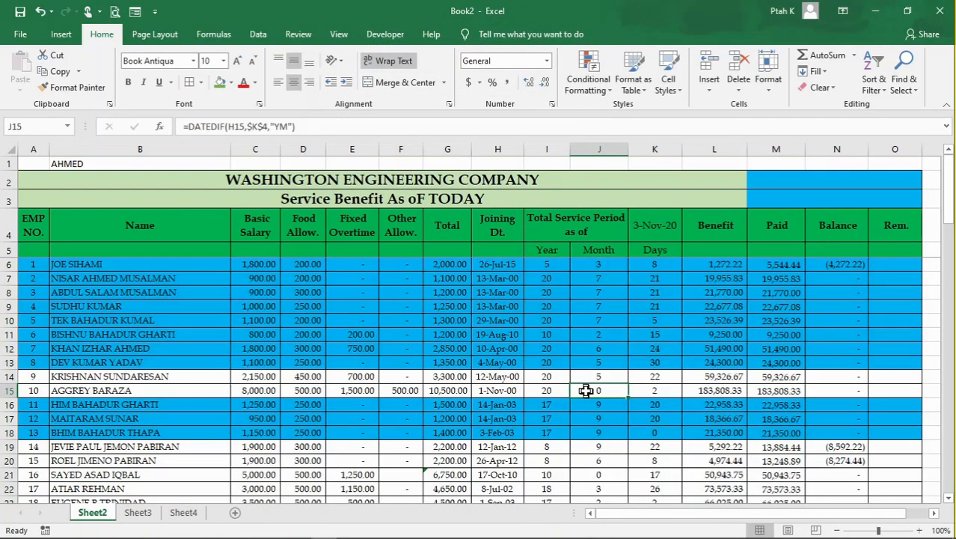
- Look through the employee rows down to row 57 and compare the Basic Salary values of highlighted and unhighlighted rows
{"action": "scroll", "coordinate": [422, 365], "scroll_direction": "down", "scroll_amount": 7}
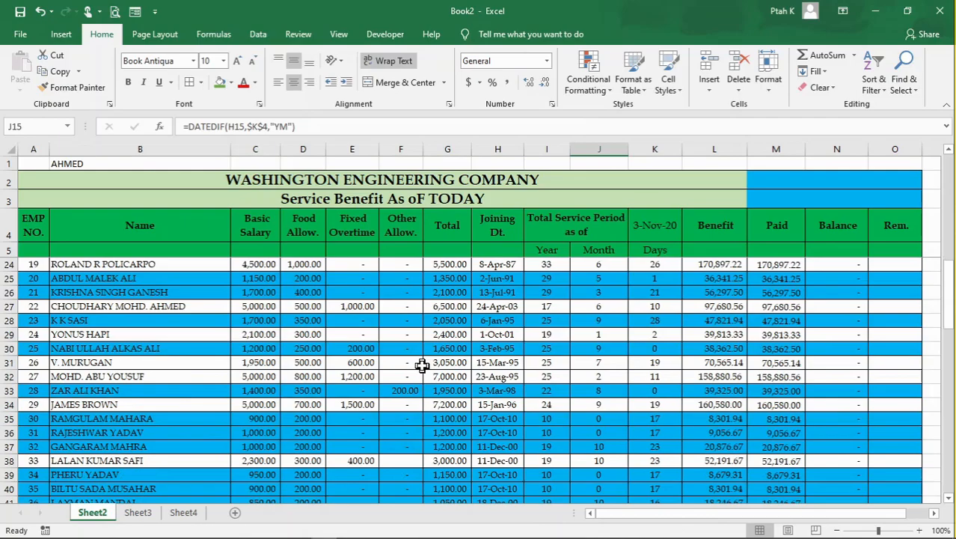
{"action": "scroll", "coordinate": [422, 365], "scroll_direction": "down", "scroll_amount": 2}
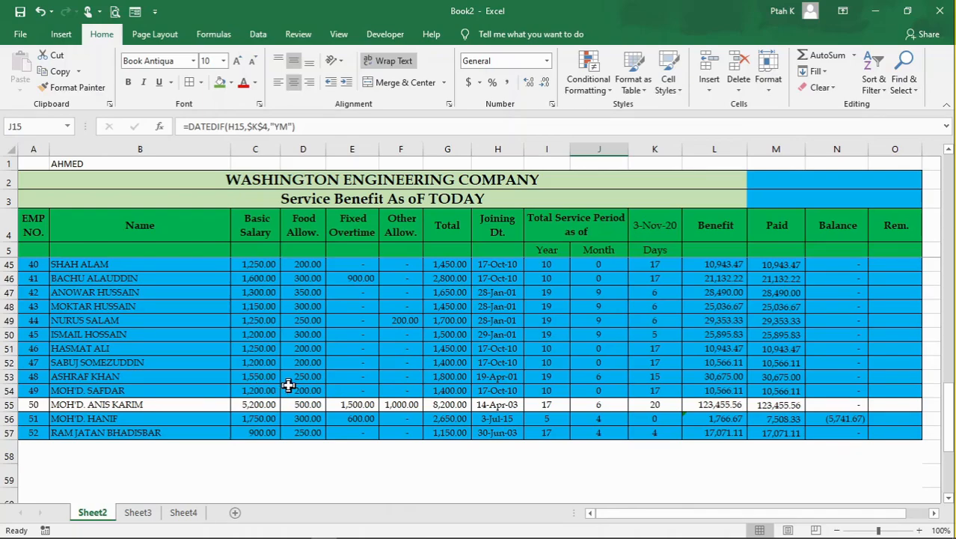
{"action": "scroll", "coordinate": [289, 384], "scroll_direction": "up", "scroll_amount": 10}
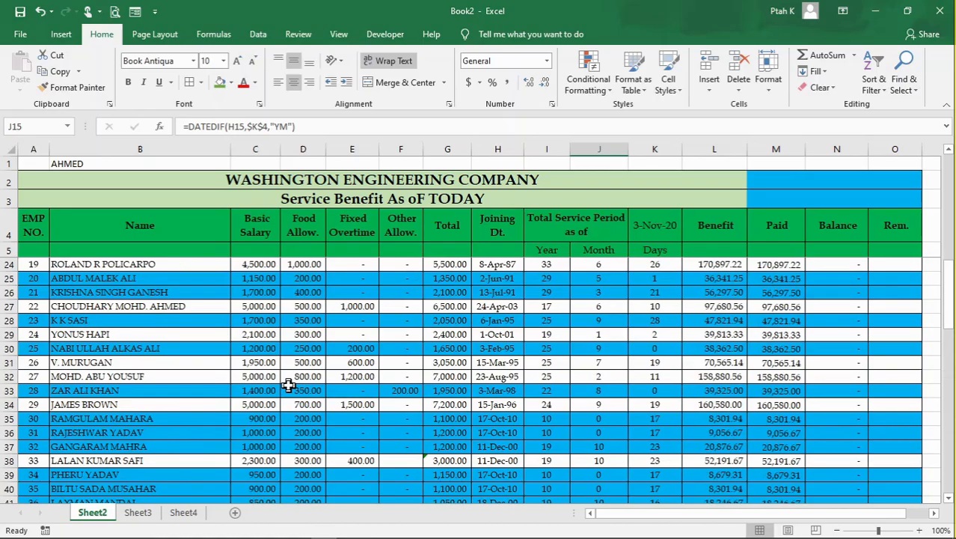
{"action": "scroll", "coordinate": [289, 385], "scroll_direction": "up", "scroll_amount": 3}
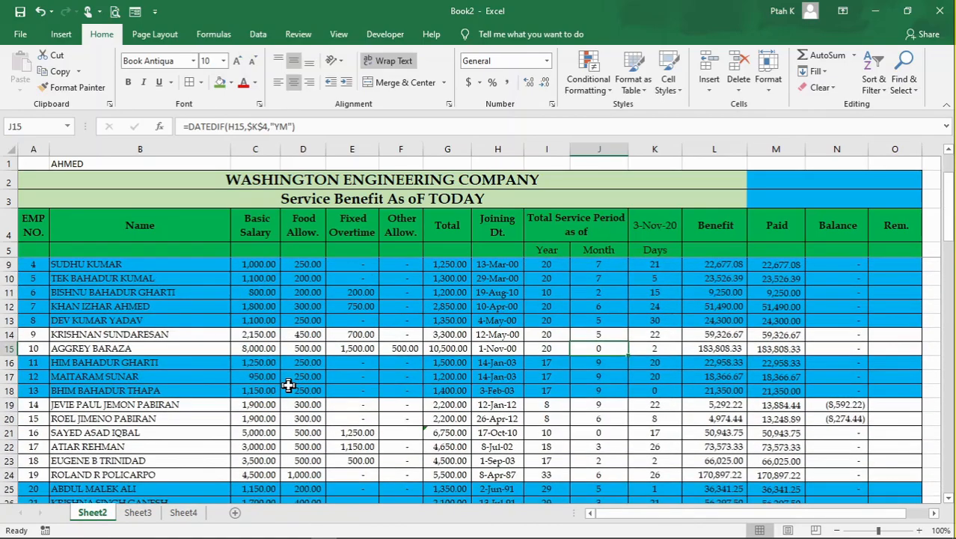
{"action": "scroll", "coordinate": [288, 385], "scroll_direction": "down", "scroll_amount": 3}
{"action": "scroll", "coordinate": [289, 385], "scroll_direction": "down", "scroll_amount": 4}
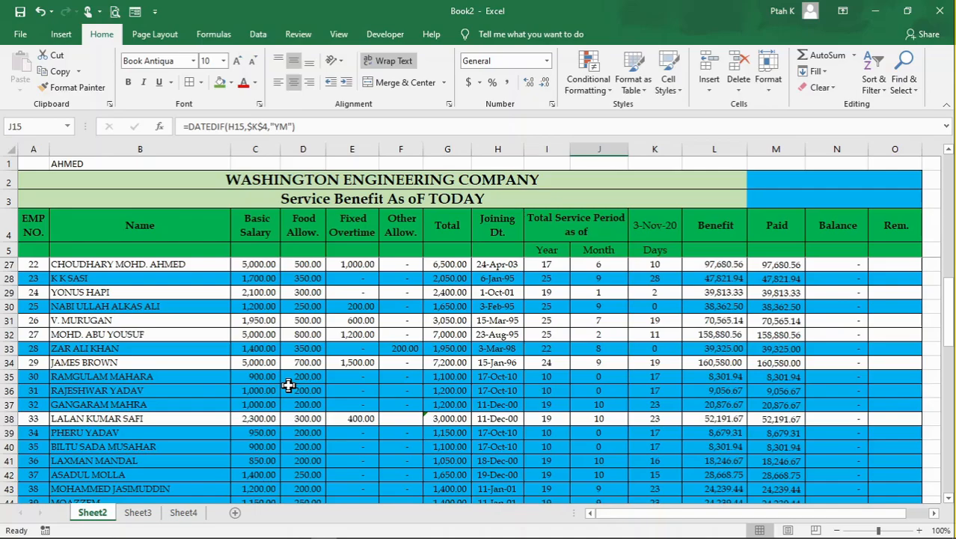
{"action": "scroll", "coordinate": [376, 277], "scroll_direction": "up", "scroll_amount": 7}
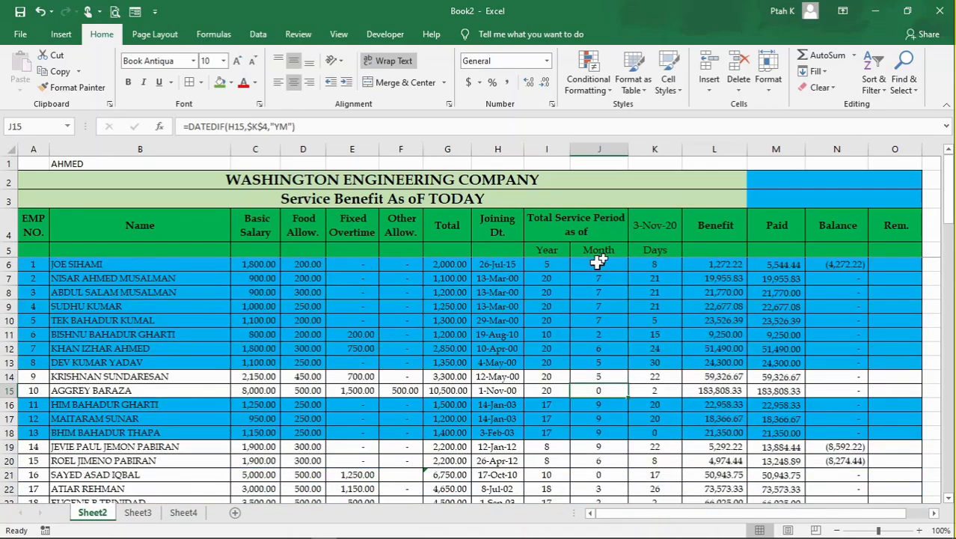
- Clear the conditional formatting rules from the entire sheet
{"action": "left_click", "coordinate": [591, 75]}
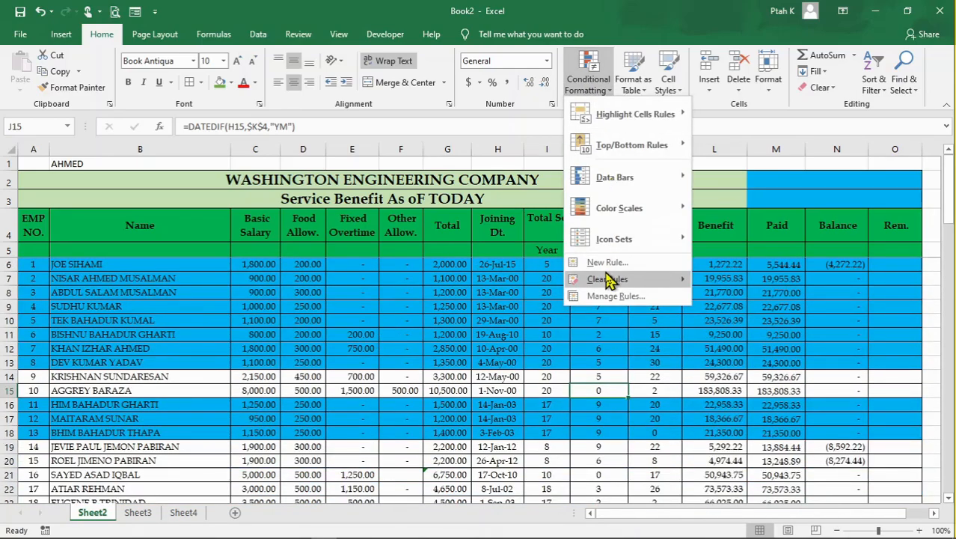
{"action": "mouse_move", "coordinate": [615, 283]}
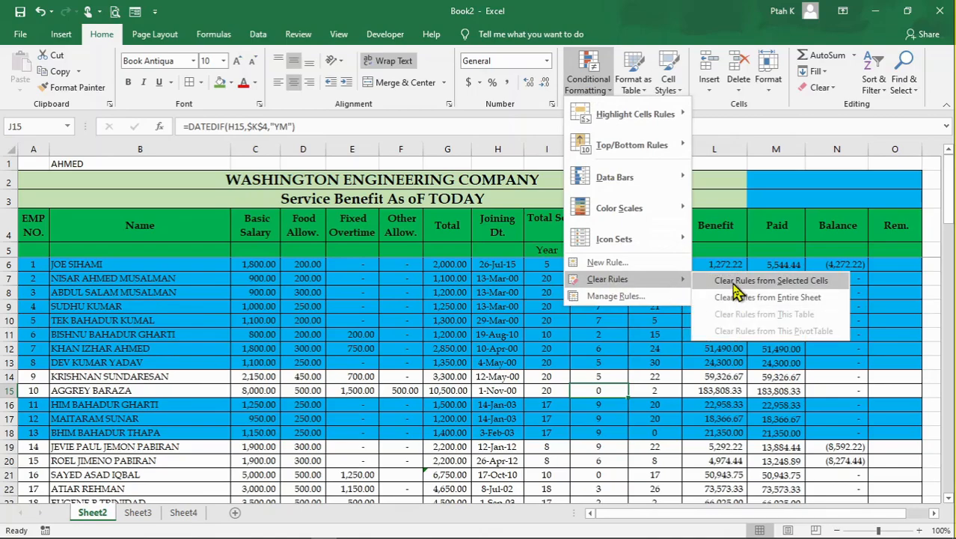
{"action": "left_click", "coordinate": [768, 298]}
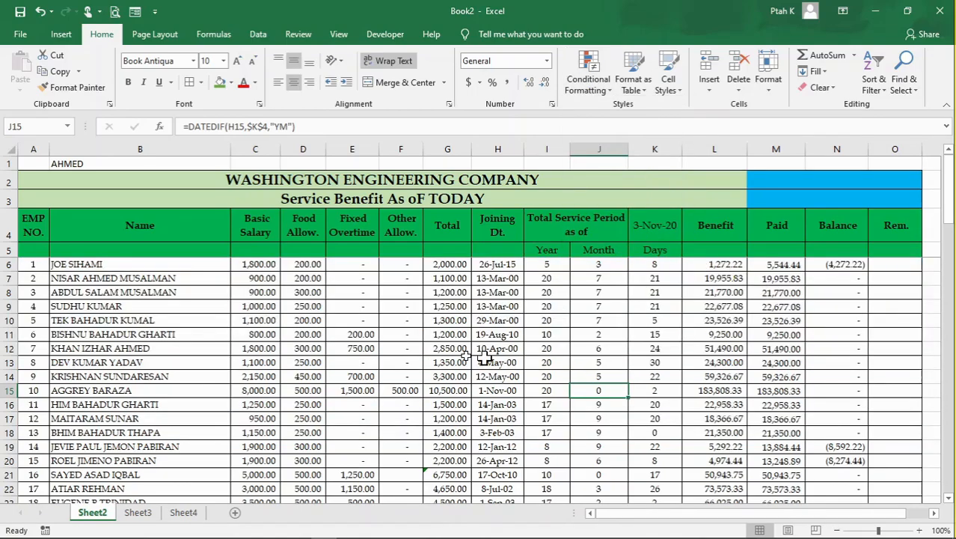
{"action": "left_click", "coordinate": [435, 361]}
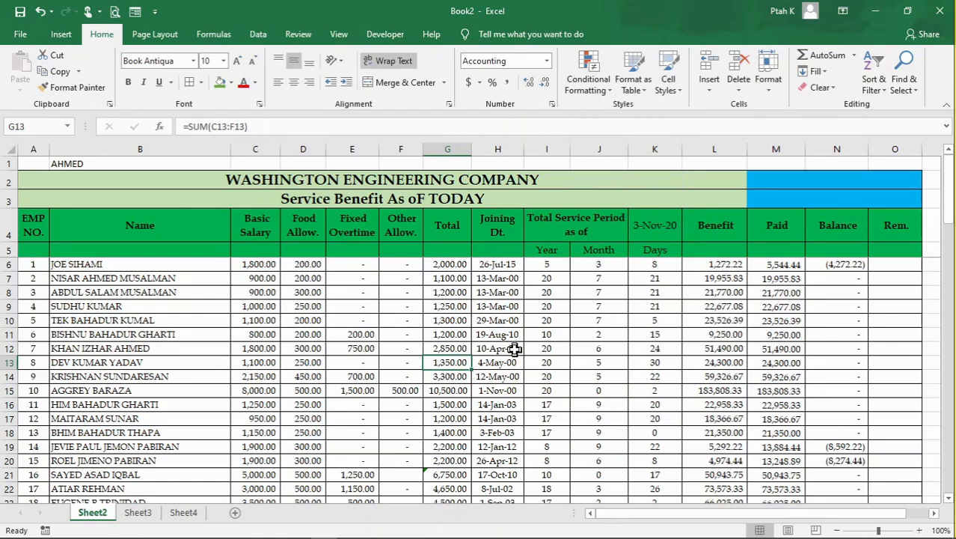
{"action": "left_click", "coordinate": [514, 349]}
{"action": "left_click", "coordinate": [596, 346]}
- Create a formula-based conditional formatting rule for the range A6:O57 with the formula =ISNUMBER(A6)
{"action": "left_click_drag", "start_coordinate": [37, 267], "coordinate": [911, 462]}
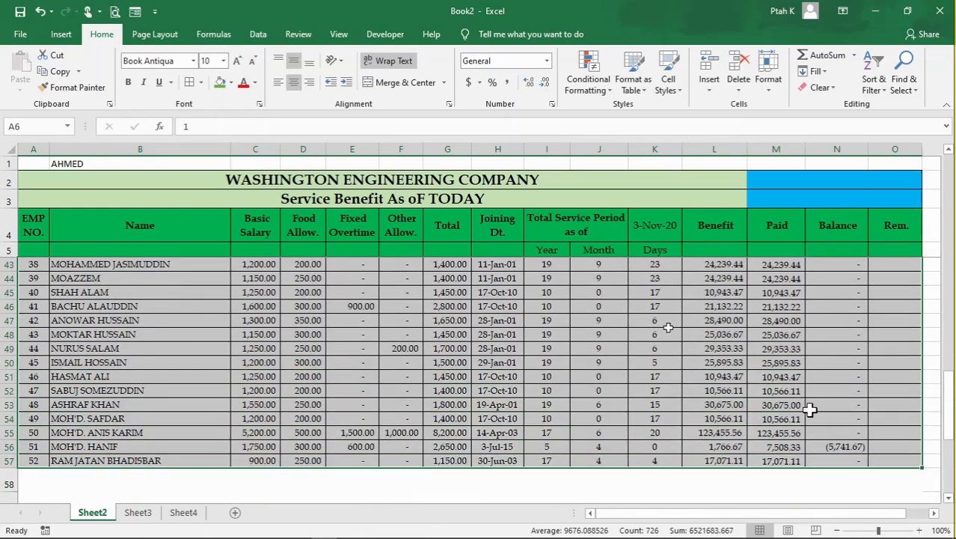
{"action": "left_click", "coordinate": [588, 79]}
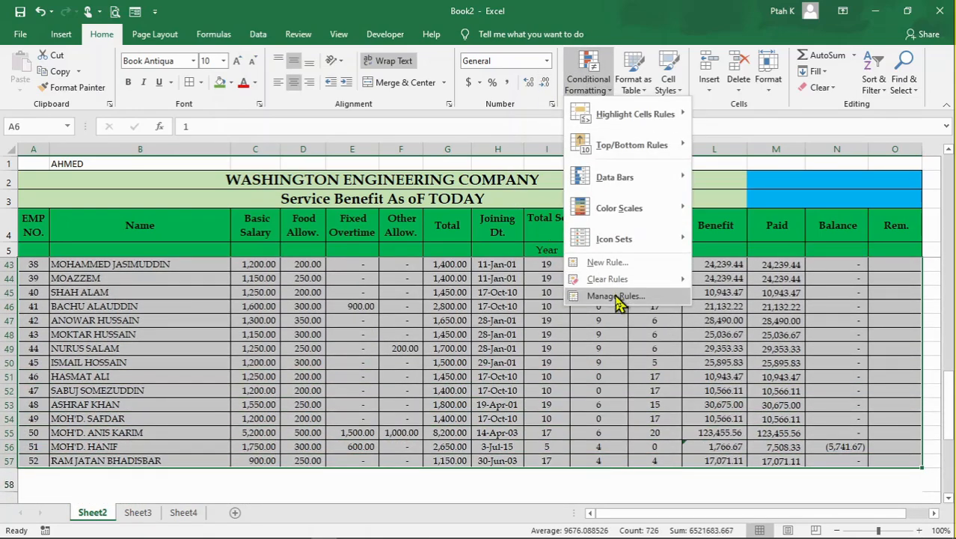
{"action": "left_click", "coordinate": [626, 262]}
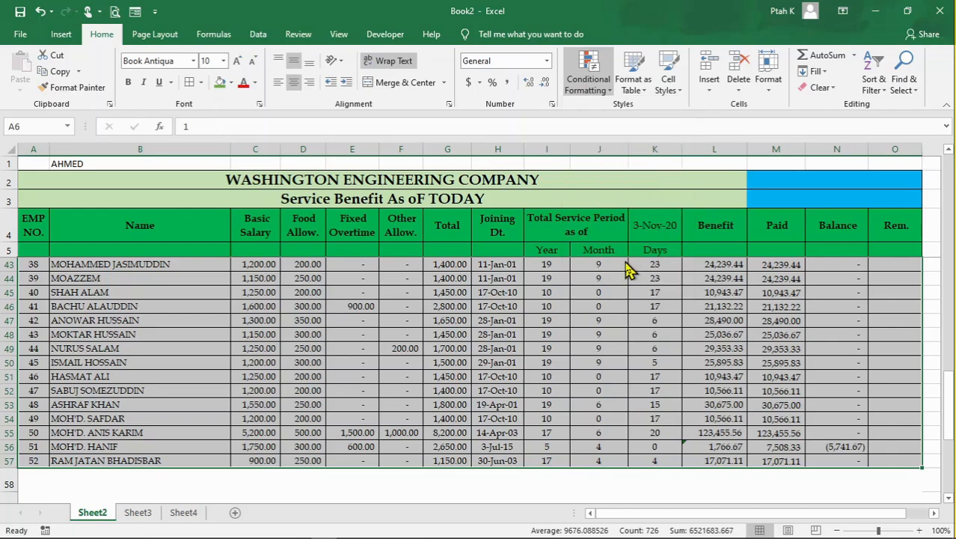
{"action": "left_click", "coordinate": [362, 113]}
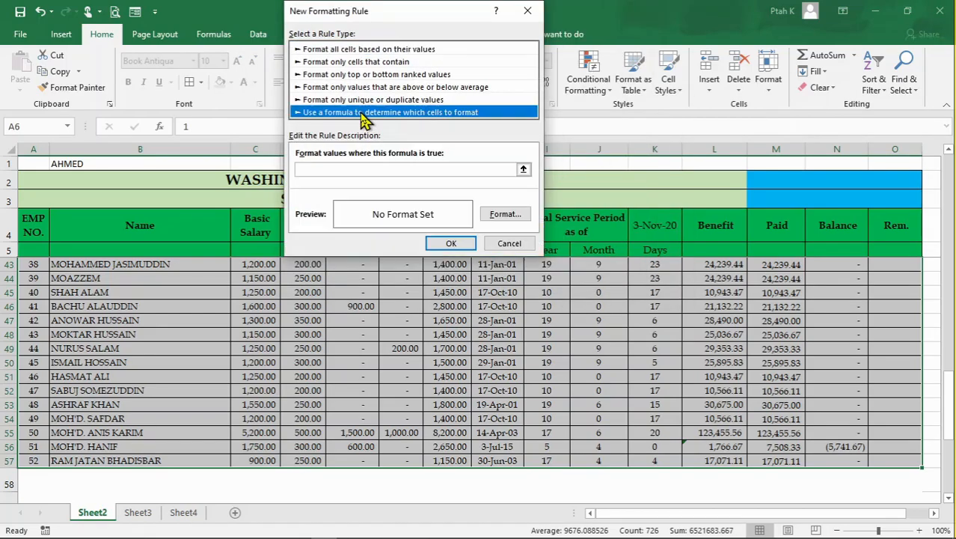
{"action": "left_click", "coordinate": [338, 170]}
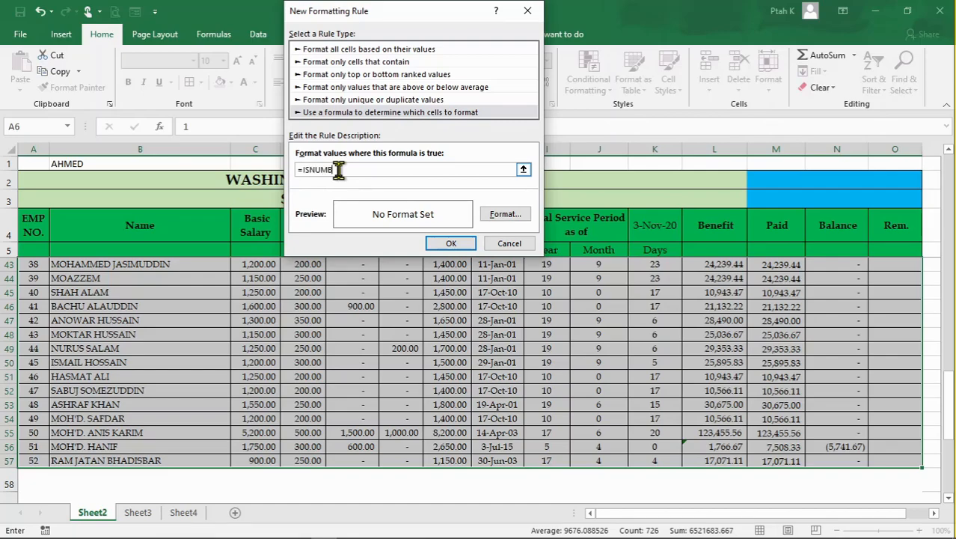
{"action": "type", "text": "=ISNUMBER("}
{"action": "scroll", "coordinate": [326, 367], "scroll_direction": "up", "scroll_amount": 6}
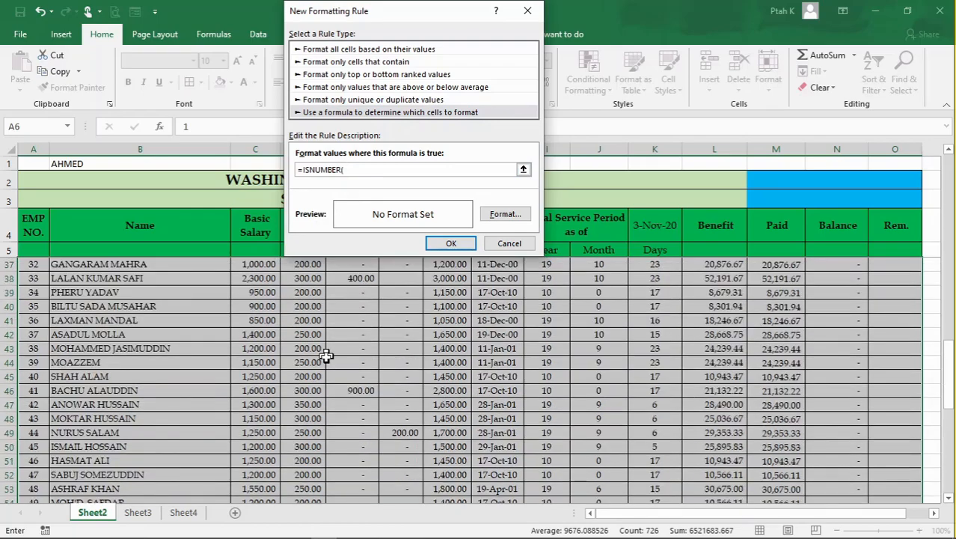
{"action": "scroll", "coordinate": [326, 367], "scroll_direction": "up", "scroll_amount": 6}
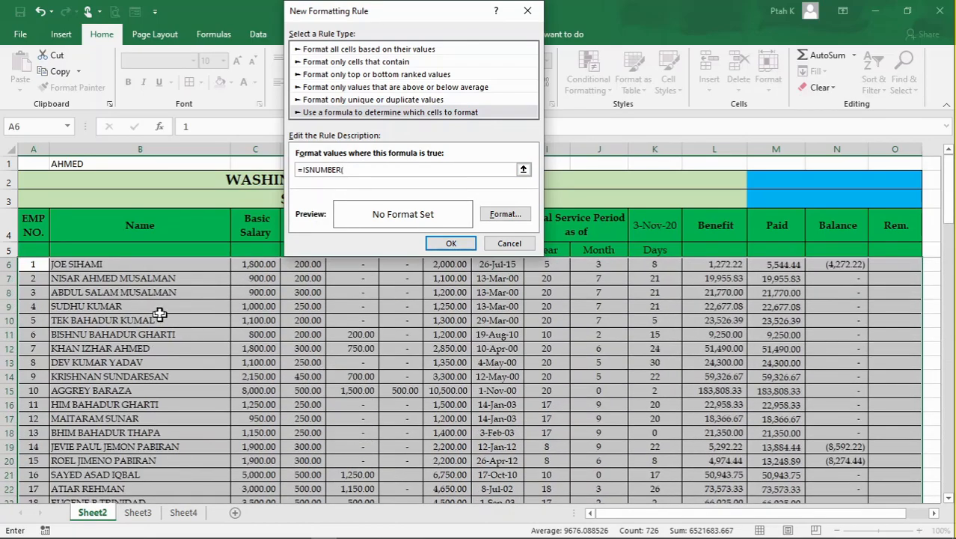
{"action": "left_click", "coordinate": [43, 268]}
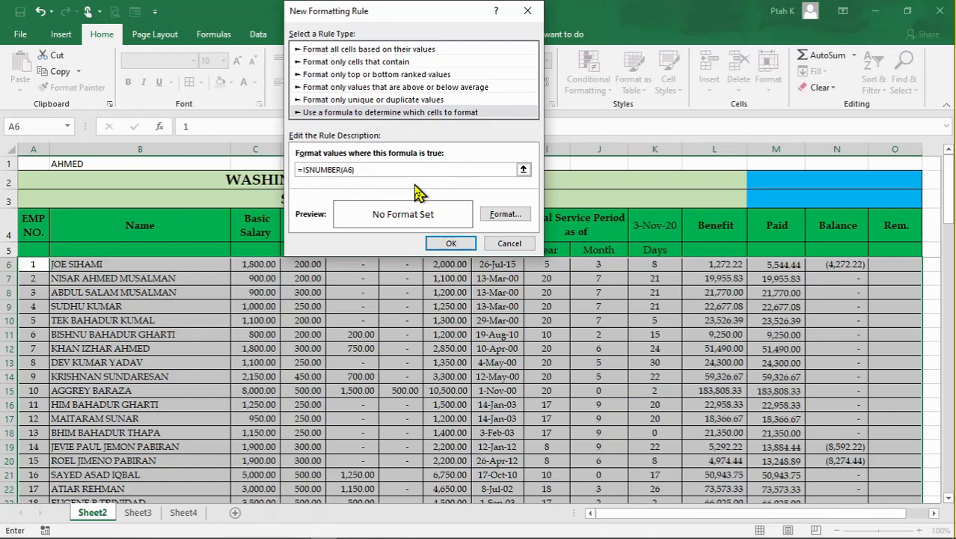
- Give the ISNUMBER rule a light blue fill and apply it to the selected employee rows
{"action": "left_click", "coordinate": [496, 216]}
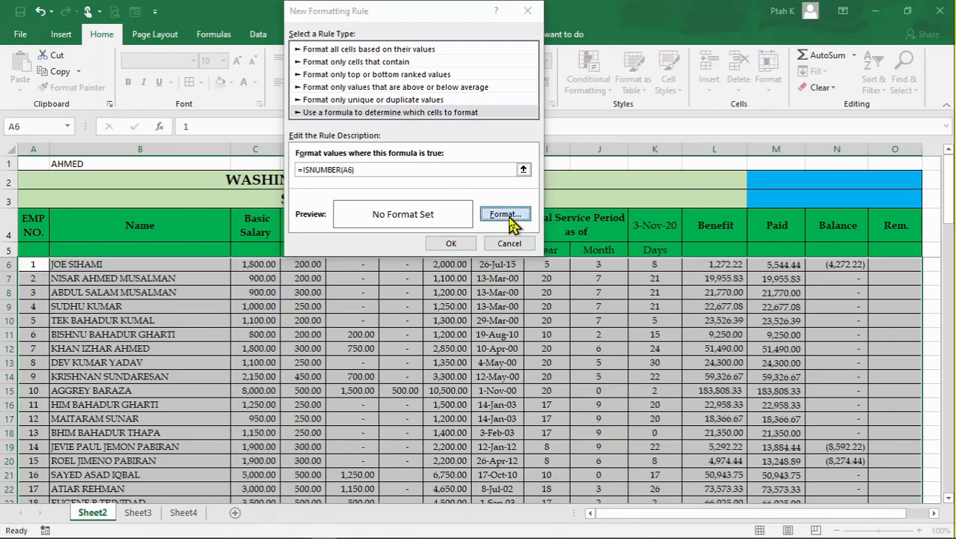
{"action": "left_click", "coordinate": [363, 174]}
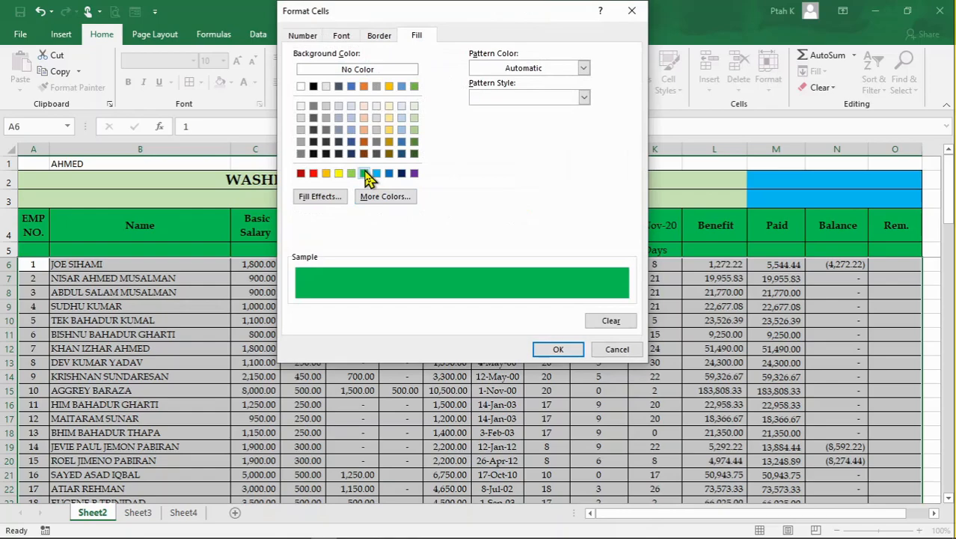
{"action": "left_click", "coordinate": [376, 174]}
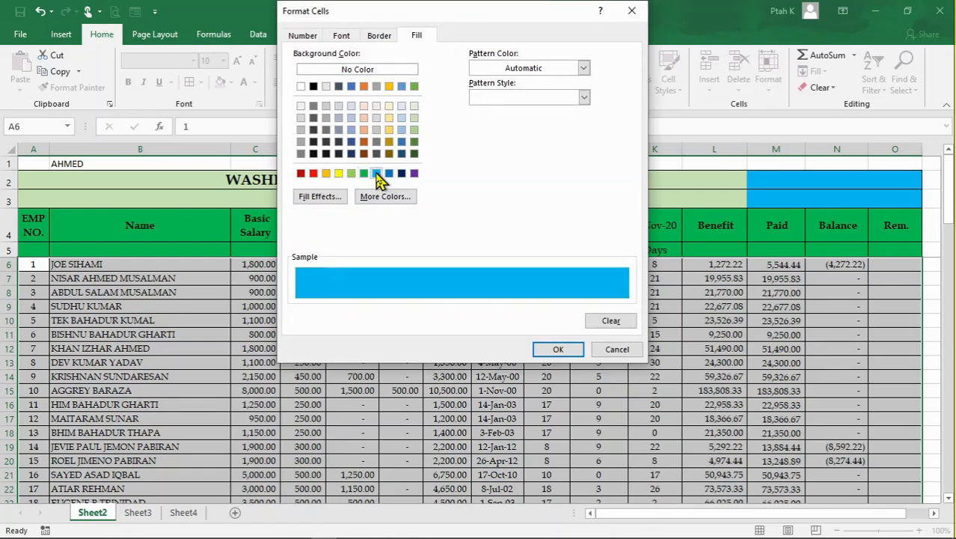
{"action": "left_click", "coordinate": [547, 352]}
{"action": "left_click", "coordinate": [470, 241]}
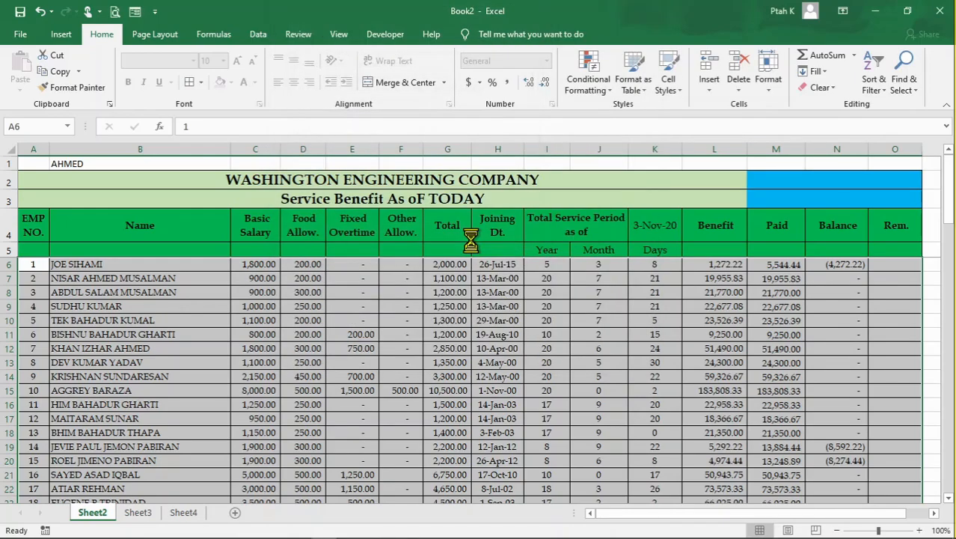
{"action": "left_click", "coordinate": [435, 307]}
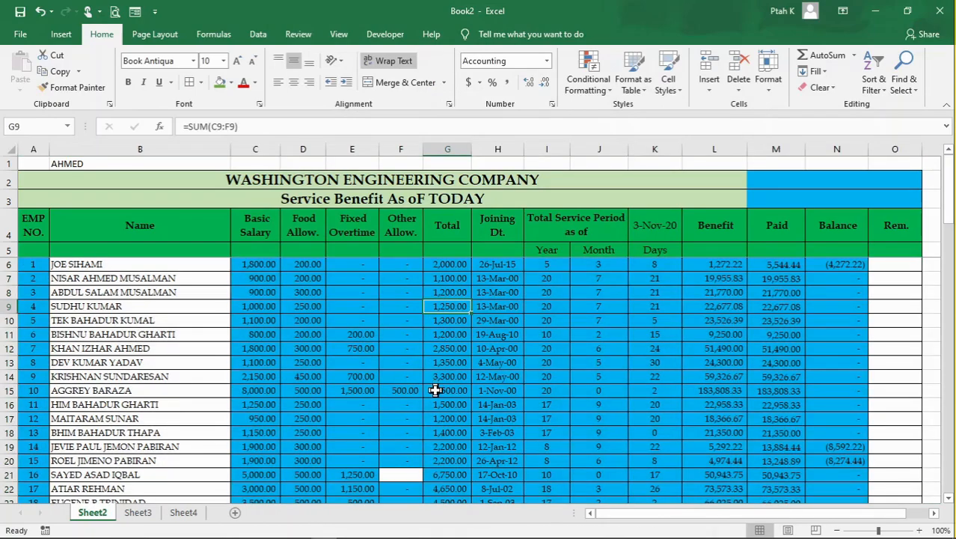
- Look through the employee rows down to row 57 and compare highlighted numeric cells with the unhighlighted name and blank cells
{"action": "scroll", "coordinate": [435, 389], "scroll_direction": "down", "scroll_amount": 10}
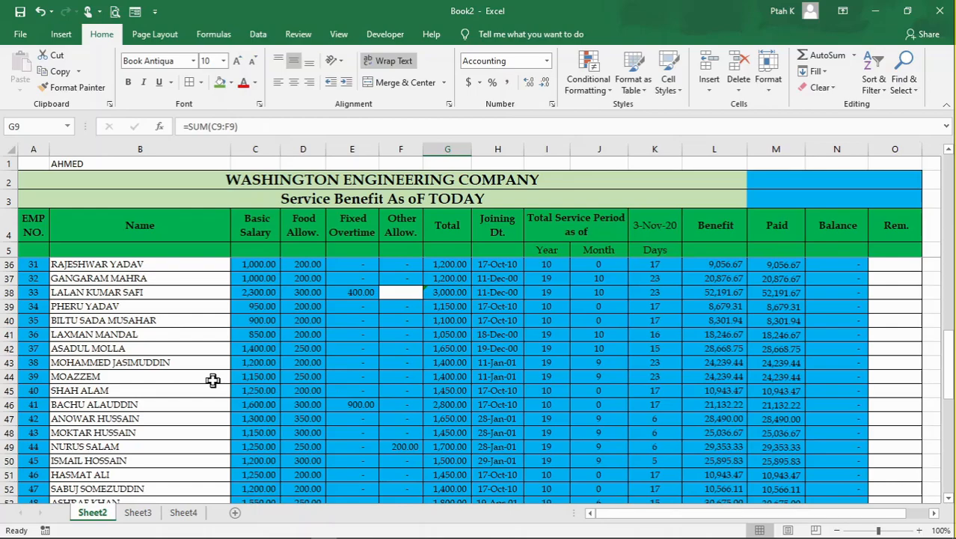
{"action": "scroll", "coordinate": [214, 380], "scroll_direction": "down", "scroll_amount": 3}
{"action": "left_click", "coordinate": [161, 374]}
{"action": "left_click", "coordinate": [155, 308]}
{"action": "left_click", "coordinate": [123, 362]}
{"action": "left_click", "coordinate": [408, 362]}
{"action": "left_click", "coordinate": [557, 362]}
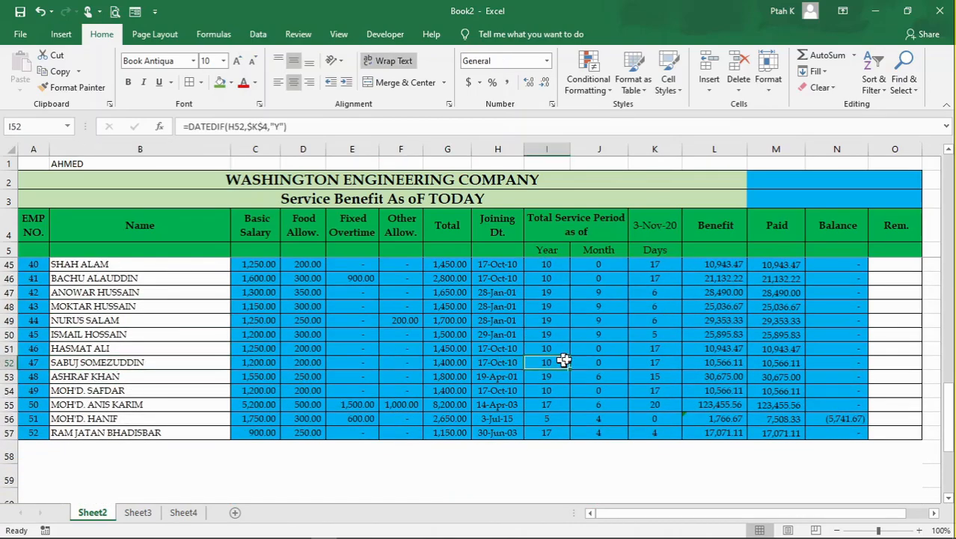
{"action": "left_click", "coordinate": [733, 362]}
{"action": "scroll", "coordinate": [801, 362], "scroll_direction": "up", "scroll_amount": 8}
{"action": "scroll", "coordinate": [801, 362], "scroll_direction": "up", "scroll_amount": 5}
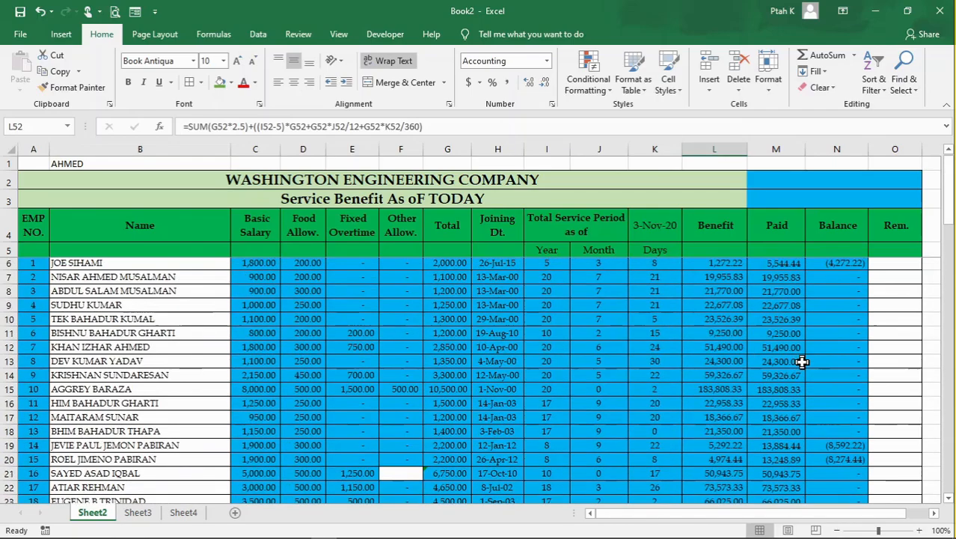
{"action": "left_click", "coordinate": [434, 333]}
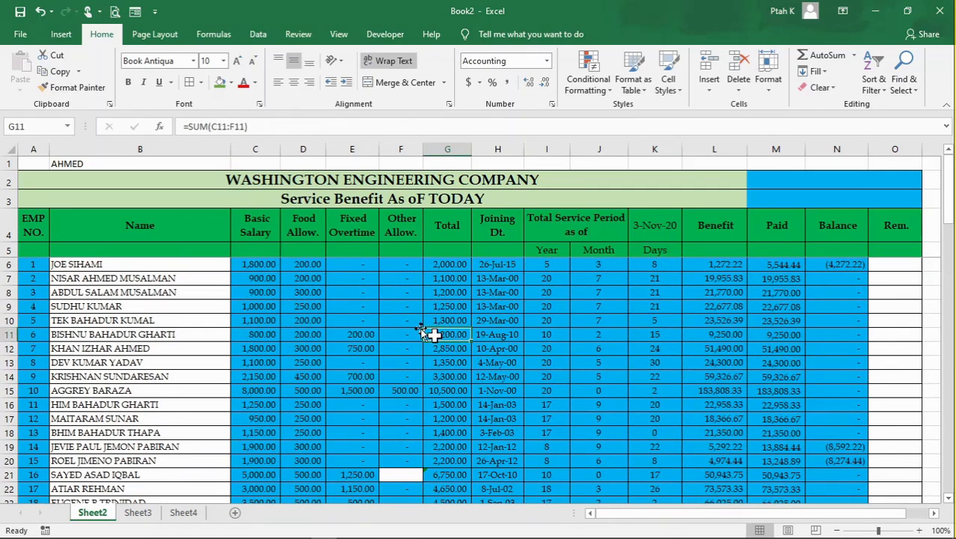
{"action": "left_click", "coordinate": [402, 320]}
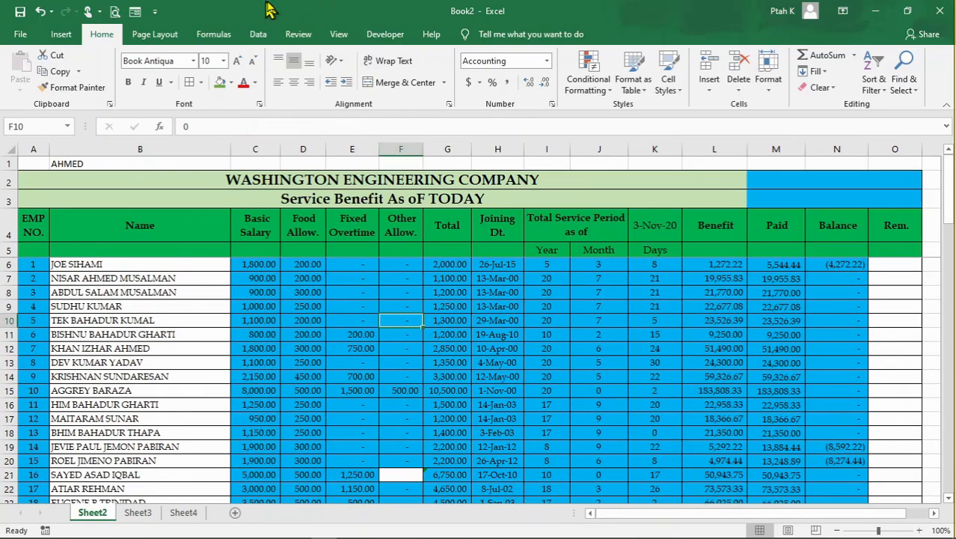
{"action": "left_click", "coordinate": [315, 351]}
{"action": "left_click", "coordinate": [193, 350]}
{"action": "scroll", "coordinate": [438, 322], "scroll_direction": "down", "scroll_amount": 6}
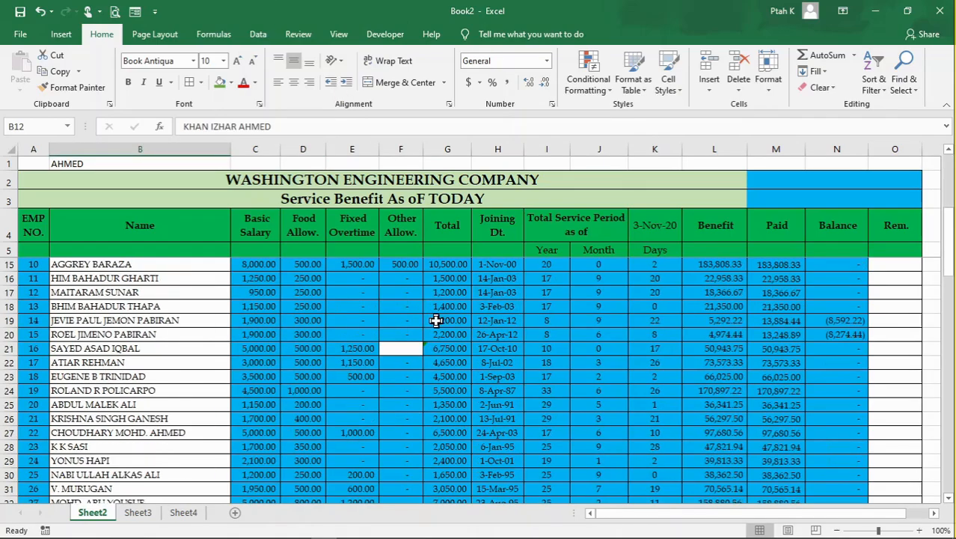
- Clear the conditional formatting rules from the entire sheet
{"action": "left_click", "coordinate": [588, 84]}
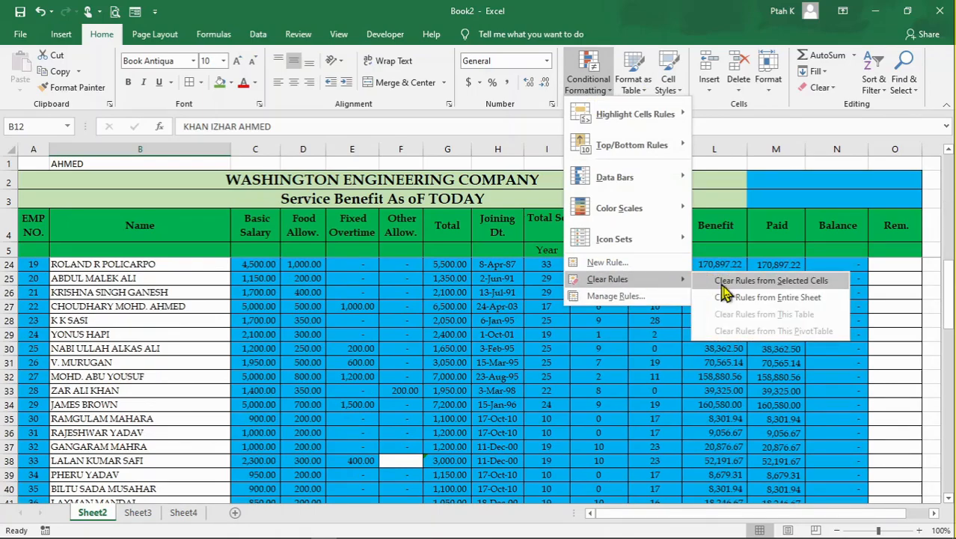
{"action": "left_click", "coordinate": [748, 297]}
{"action": "left_click", "coordinate": [552, 350]}
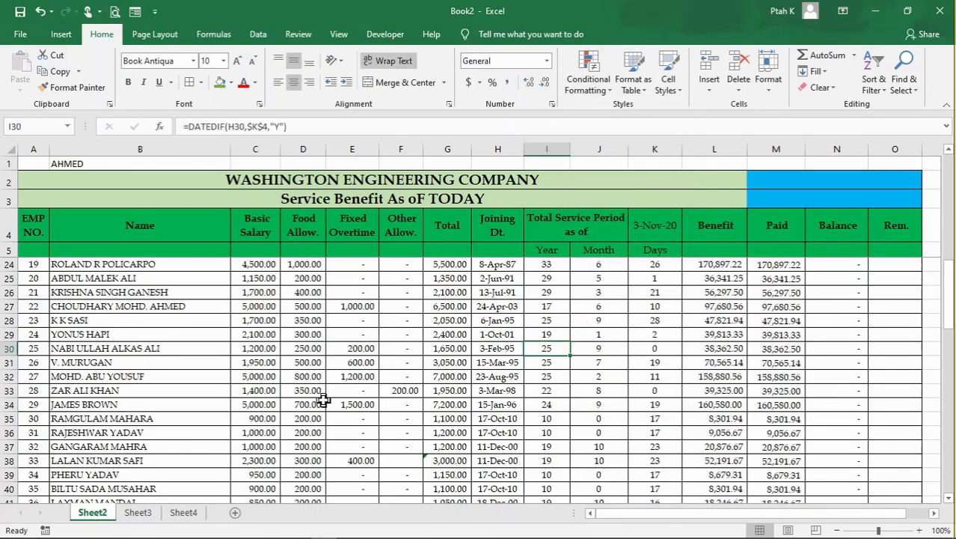
{"action": "scroll", "coordinate": [344, 360], "scroll_direction": "up", "scroll_amount": 6}
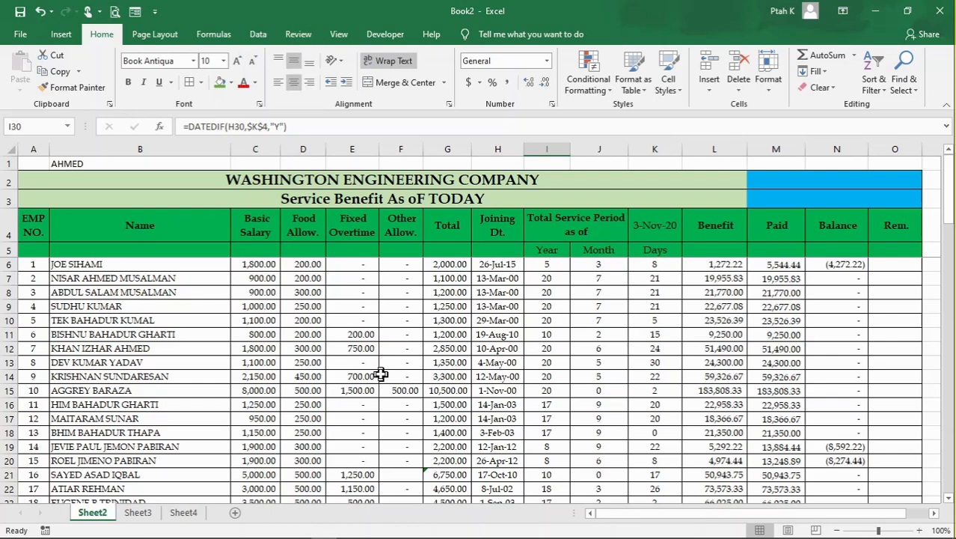
- Review the Food Allow. values in D6:D57
{"action": "left_click", "coordinate": [453, 349]}
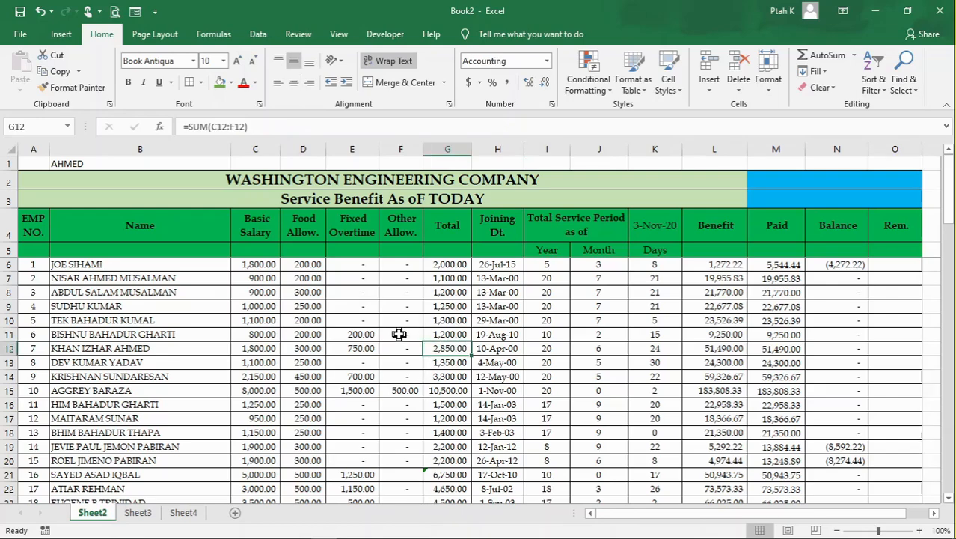
{"action": "left_click", "coordinate": [413, 319]}
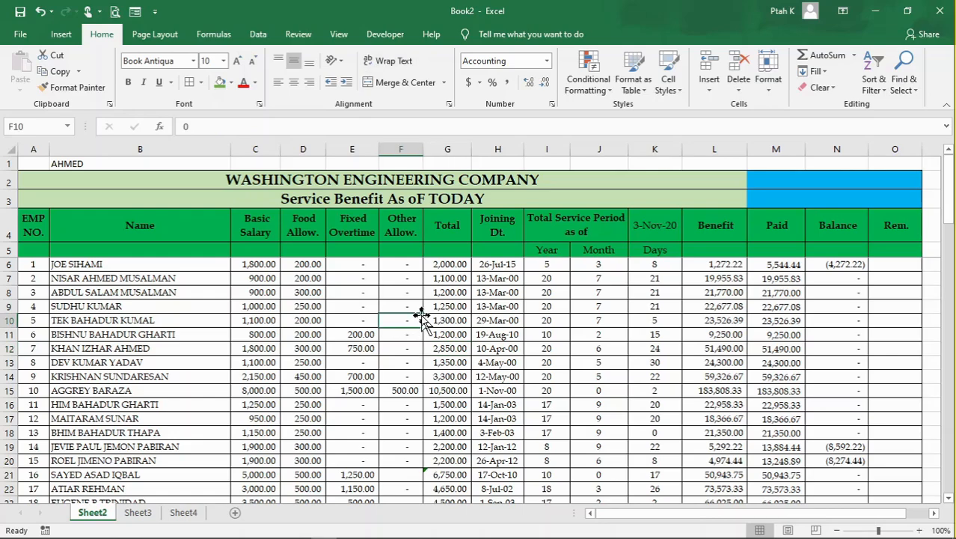
{"action": "scroll", "coordinate": [406, 380], "scroll_direction": "down", "scroll_amount": 1}
{"action": "scroll", "coordinate": [407, 380], "scroll_direction": "up", "scroll_amount": 1}
{"action": "left_click_drag", "start_coordinate": [314, 267], "coordinate": [316, 458]}
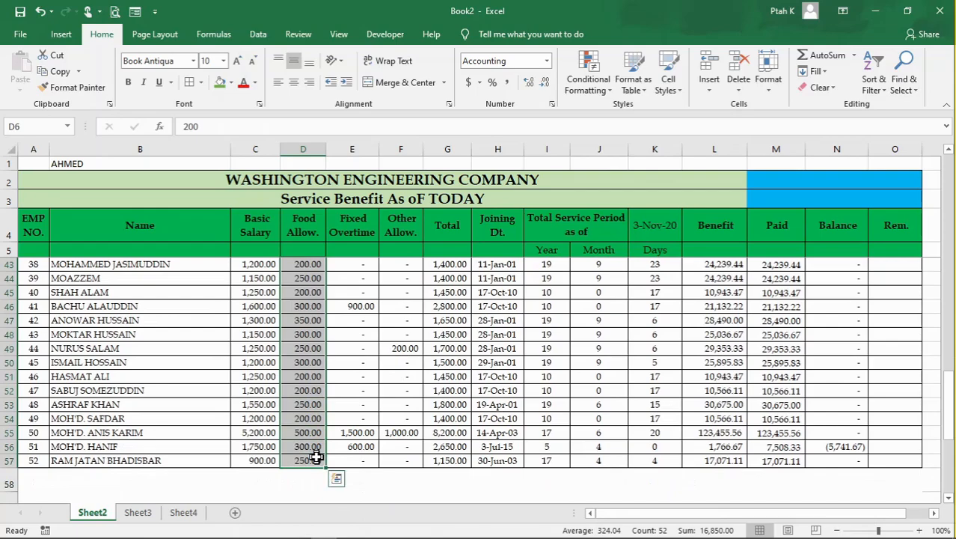
{"action": "left_click", "coordinate": [312, 408]}
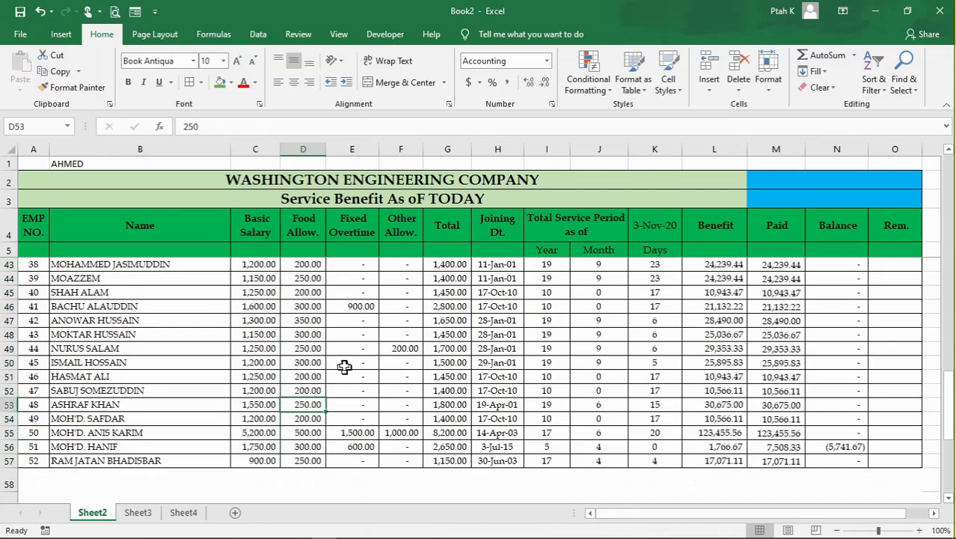
- Add list data validation to merged cell M3, using the Food Allow. range =$D$6:$D$57 as its source
{"action": "left_click", "coordinate": [794, 198]}
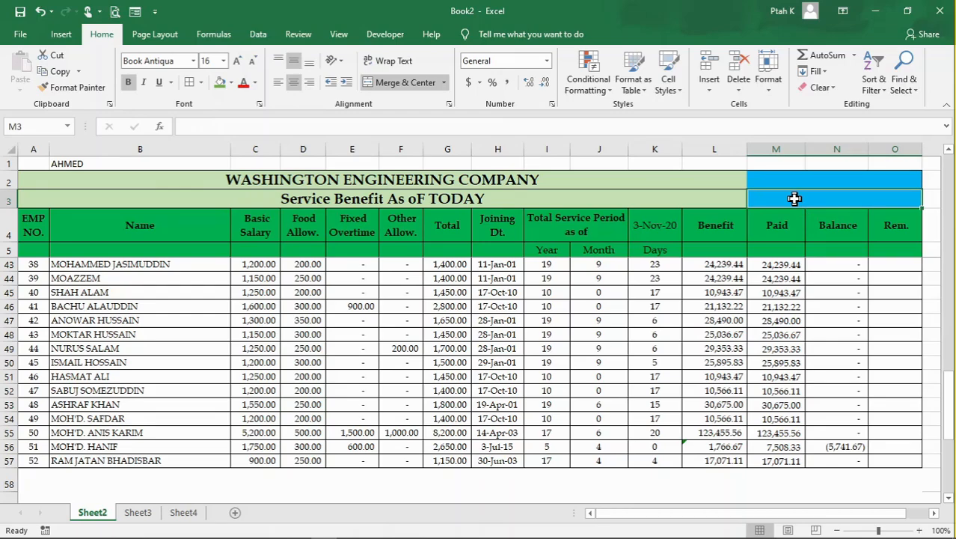
{"action": "left_click", "coordinate": [256, 35]}
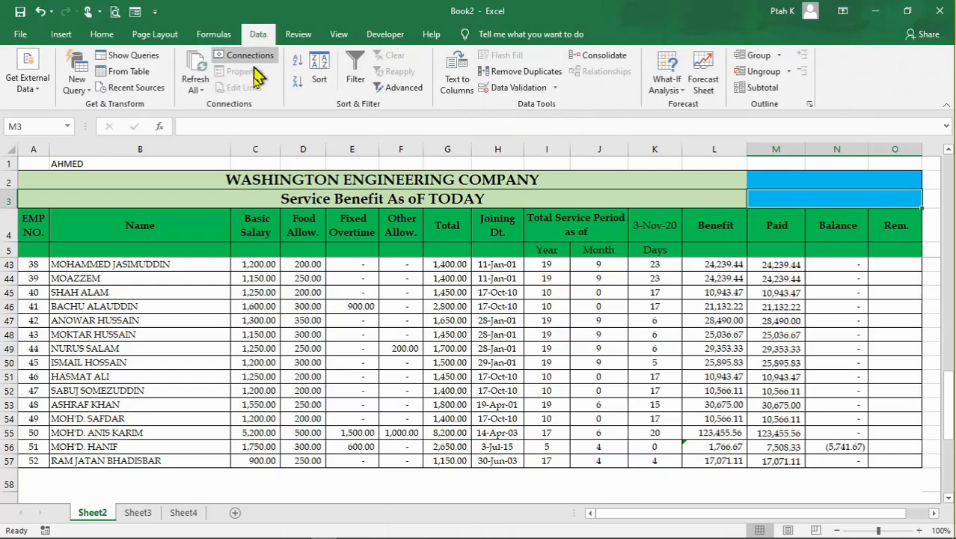
{"action": "left_click", "coordinate": [507, 92]}
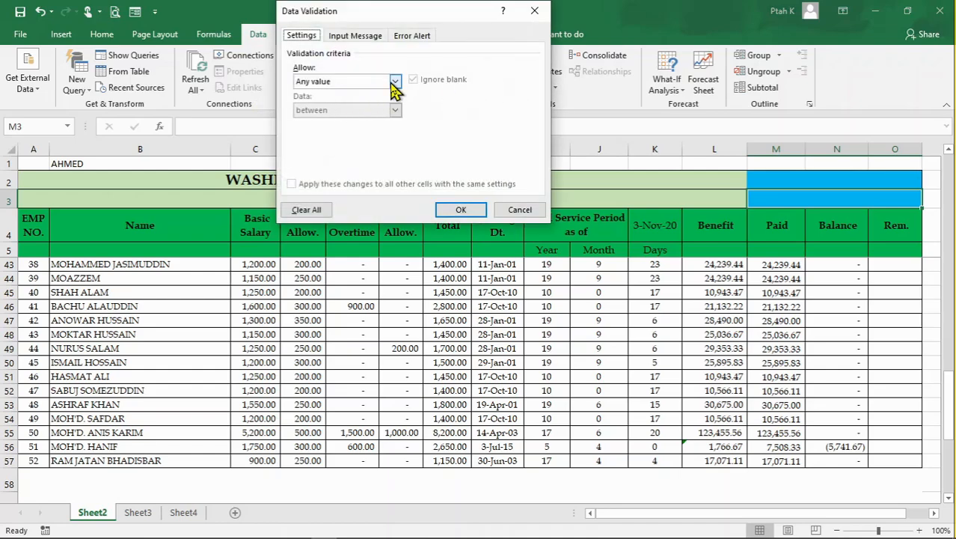
{"action": "left_click", "coordinate": [394, 81]}
{"action": "left_click", "coordinate": [323, 122]}
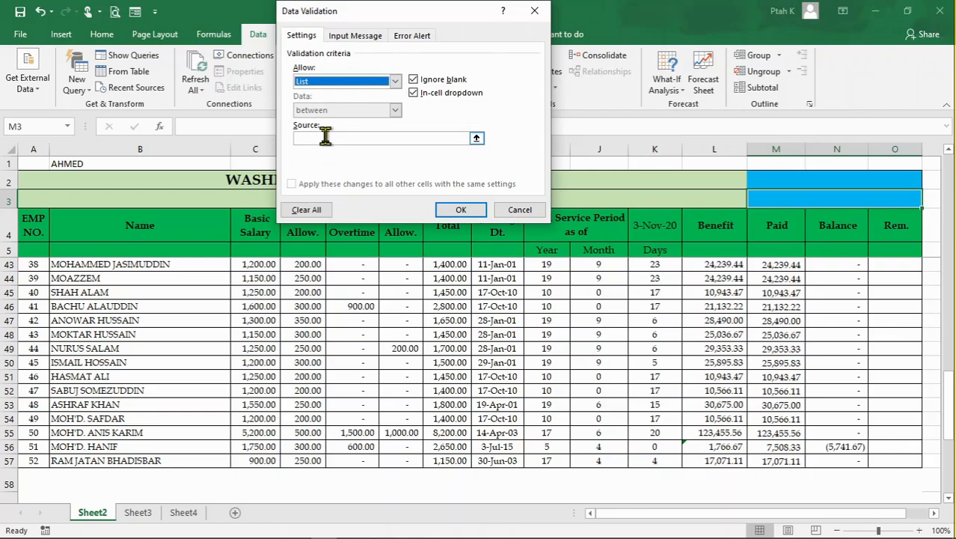
{"action": "left_click", "coordinate": [324, 137]}
{"action": "scroll", "coordinate": [377, 366], "scroll_direction": "up", "scroll_amount": 12}
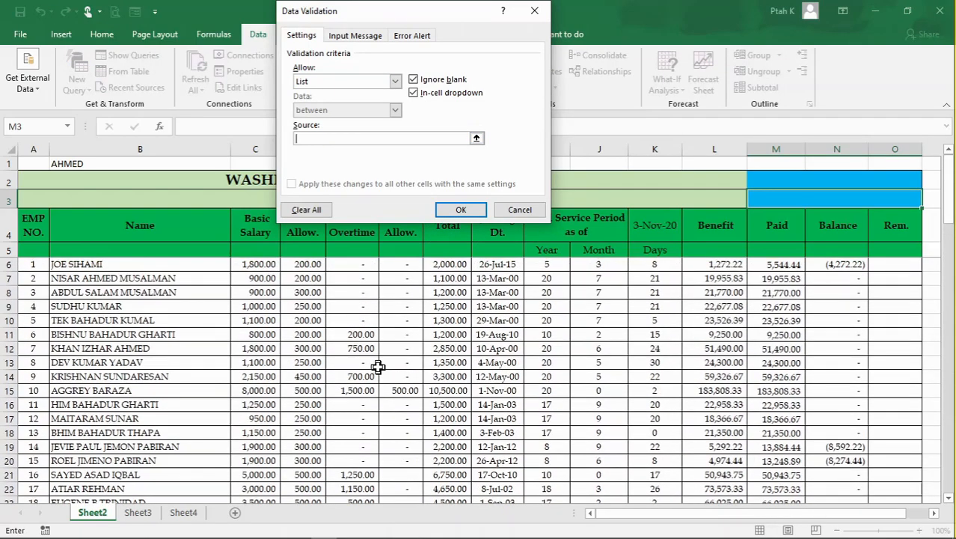
{"action": "left_click_drag", "start_coordinate": [440, 12], "coordinate": [571, 12]}
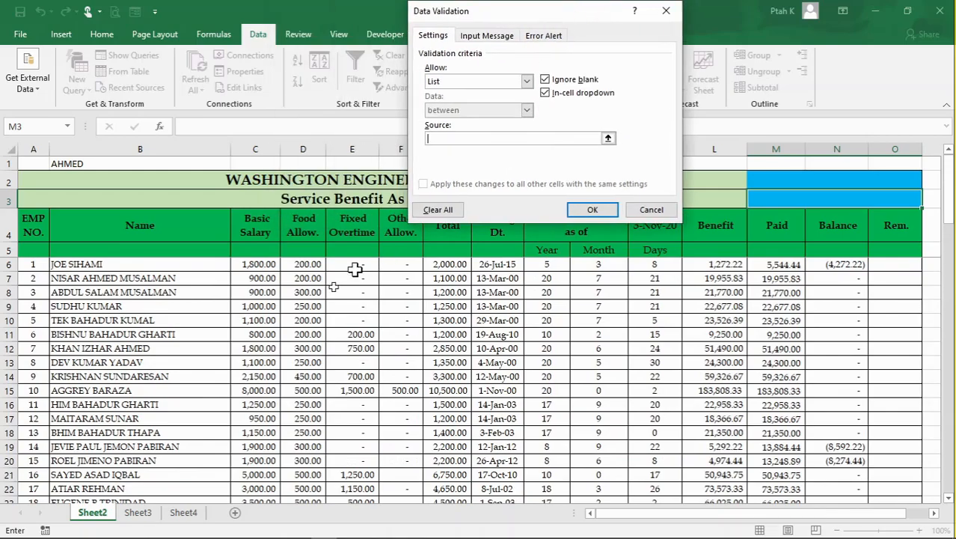
{"action": "left_click_drag", "start_coordinate": [307, 264], "coordinate": [311, 449]}
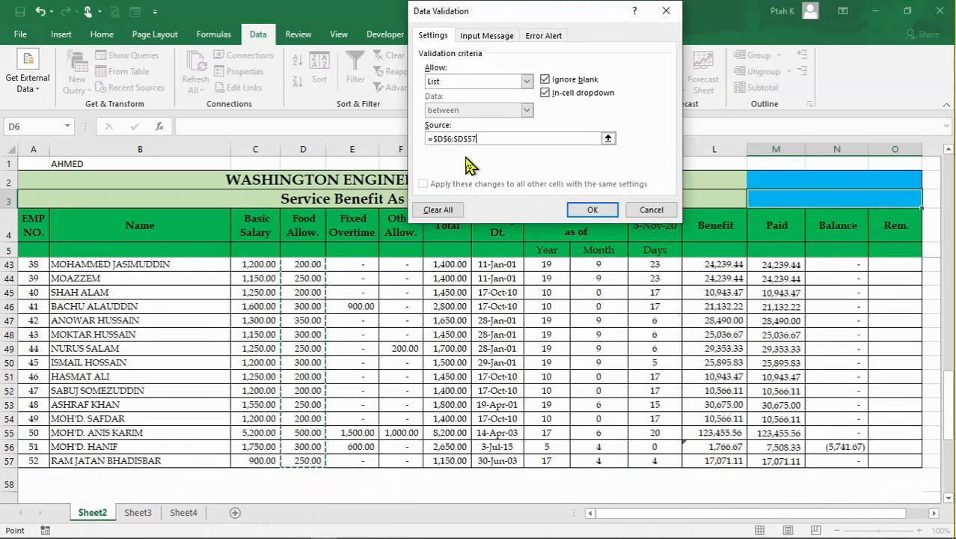
{"action": "left_click", "coordinate": [591, 209]}
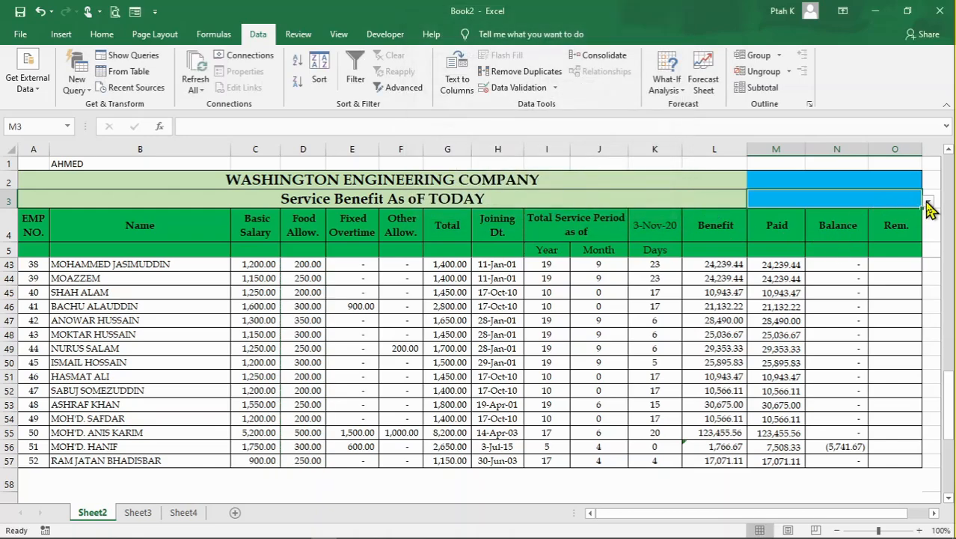
- Choose 300 from the validation list in cell M3
{"action": "left_click", "coordinate": [928, 202]}
{"action": "mouse_move", "coordinate": [922, 228]}
{"action": "left_mouse_down"}
{"action": "mouse_move", "coordinate": [925, 270]}
{"action": "mouse_move", "coordinate": [926, 235]}
{"action": "left_mouse_up"}
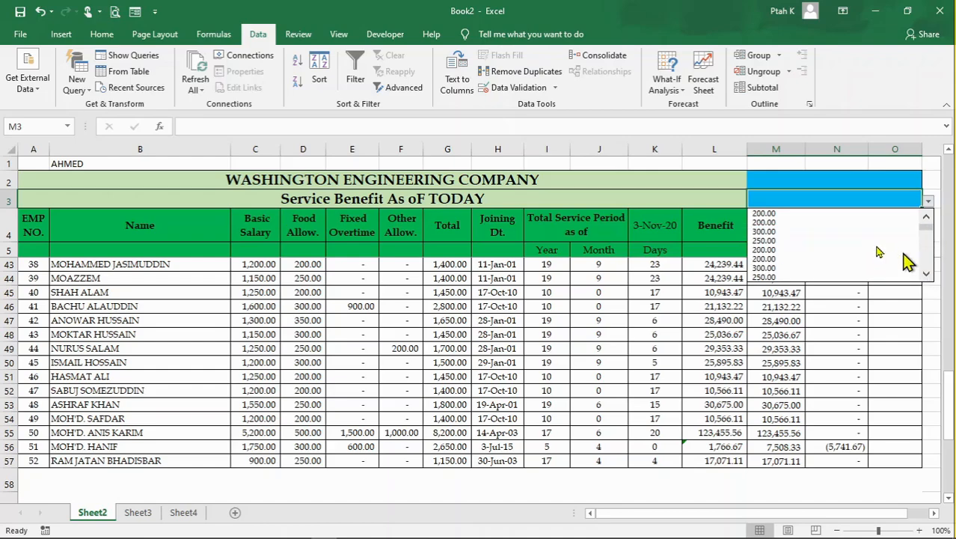
{"action": "left_click", "coordinate": [787, 232]}
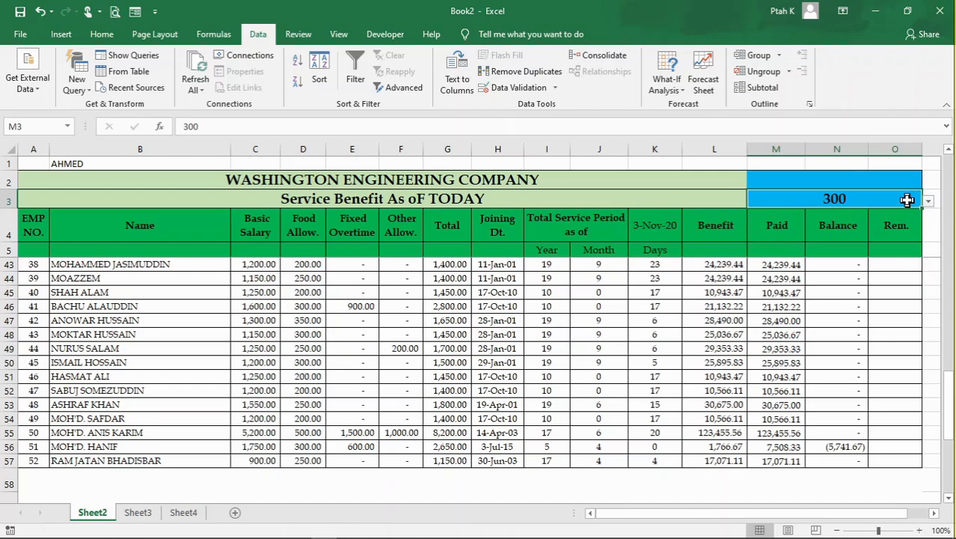
{"action": "left_click", "coordinate": [928, 201]}
{"action": "left_click", "coordinate": [928, 200]}
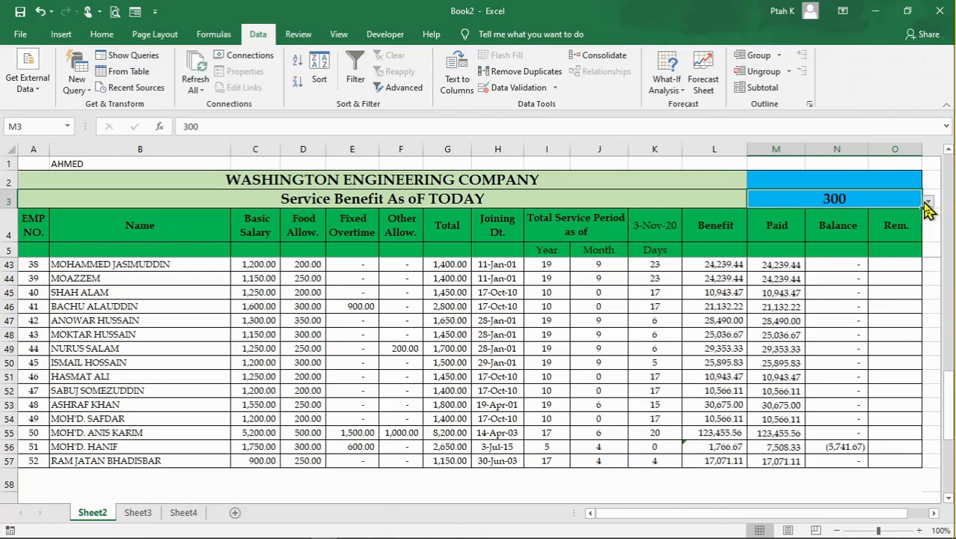
{"action": "left_click", "coordinate": [668, 197]}
{"action": "left_click", "coordinate": [836, 200]}
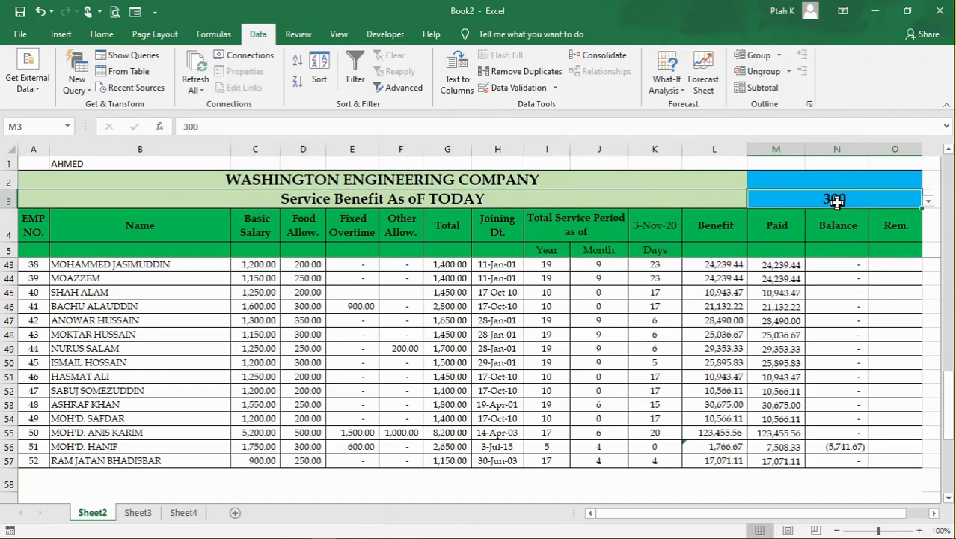
- Start a formula-based conditional formatting rule for employee rows A6:O57 with the formula =$D6=$M$3
{"action": "scroll", "coordinate": [395, 406], "scroll_direction": "up", "scroll_amount": 6}
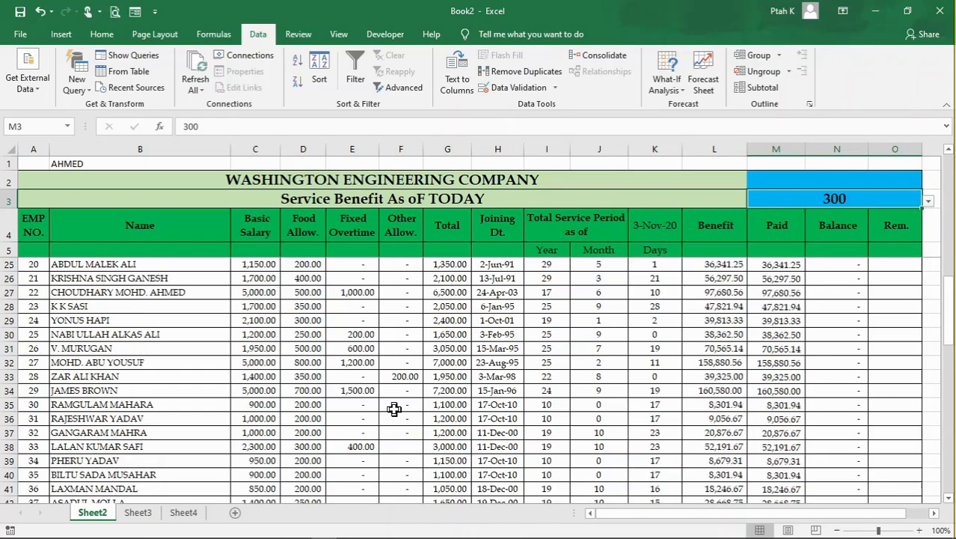
{"action": "scroll", "coordinate": [155, 321], "scroll_direction": "up", "scroll_amount": 6}
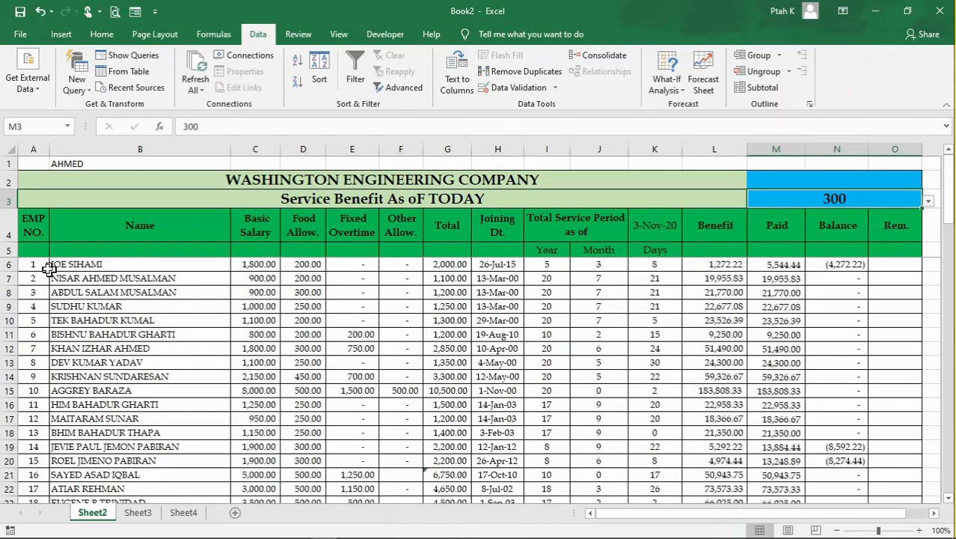
{"action": "left_click_drag", "start_coordinate": [45, 268], "coordinate": [879, 426]}
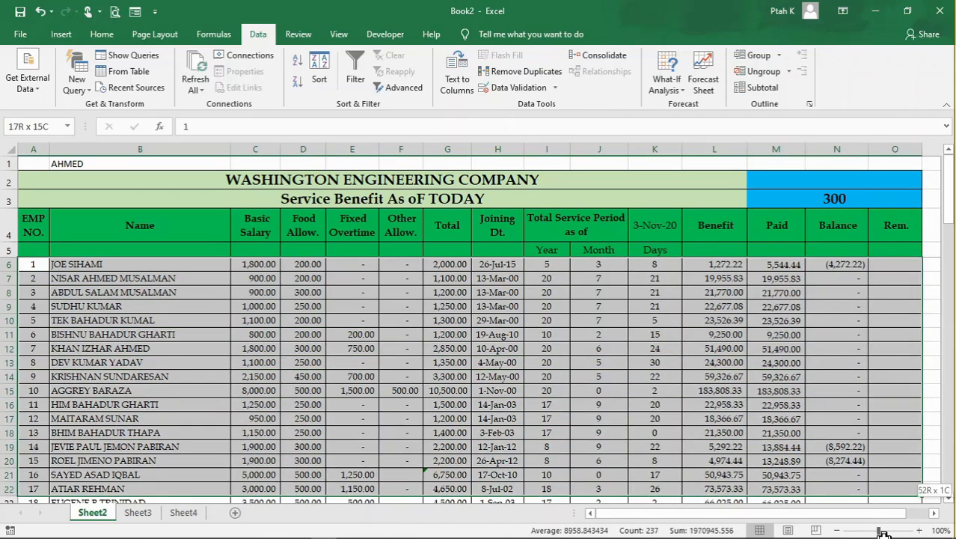
{"action": "left_click_drag", "start_coordinate": [885, 533], "coordinate": [877, 446]}
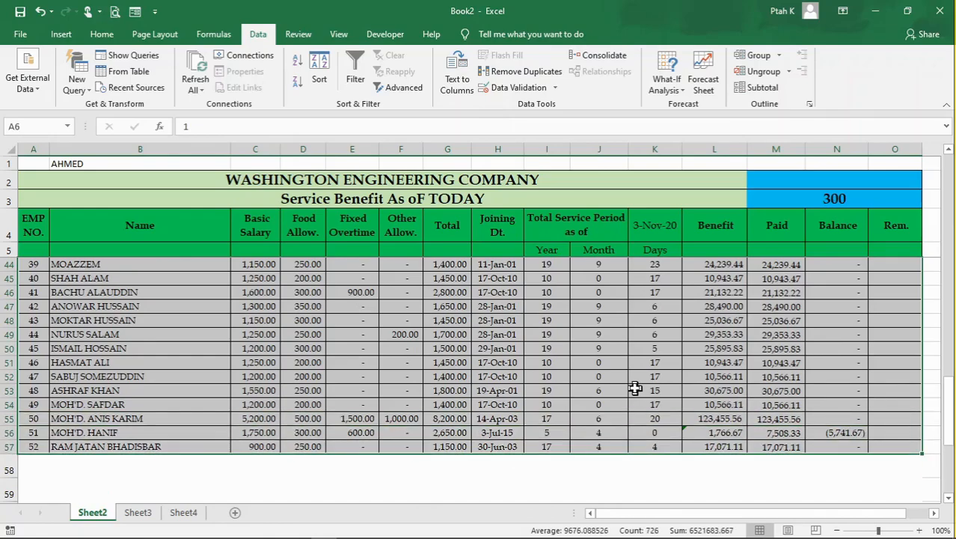
{"action": "scroll", "coordinate": [634, 387], "scroll_direction": "up", "scroll_amount": 13}
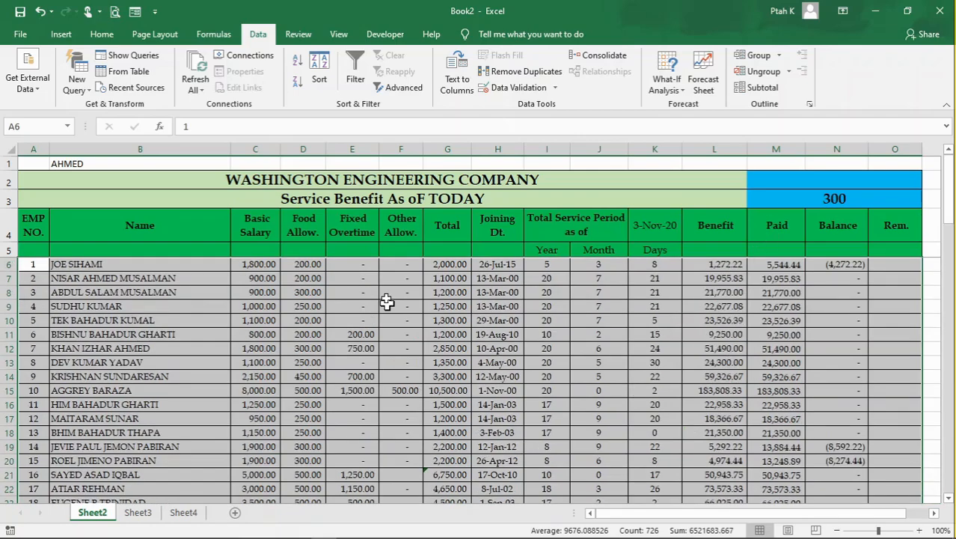
{"action": "left_click", "coordinate": [102, 34]}
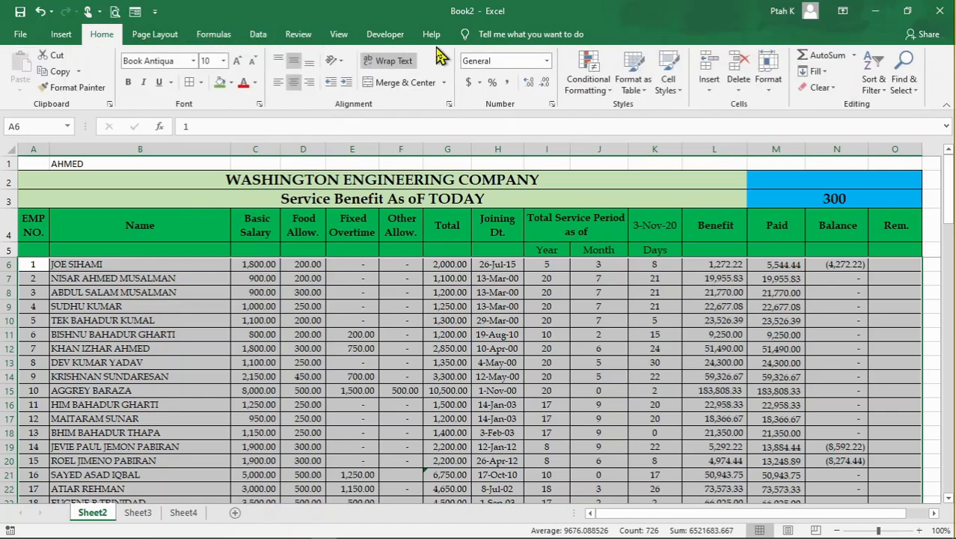
{"action": "left_click", "coordinate": [589, 84]}
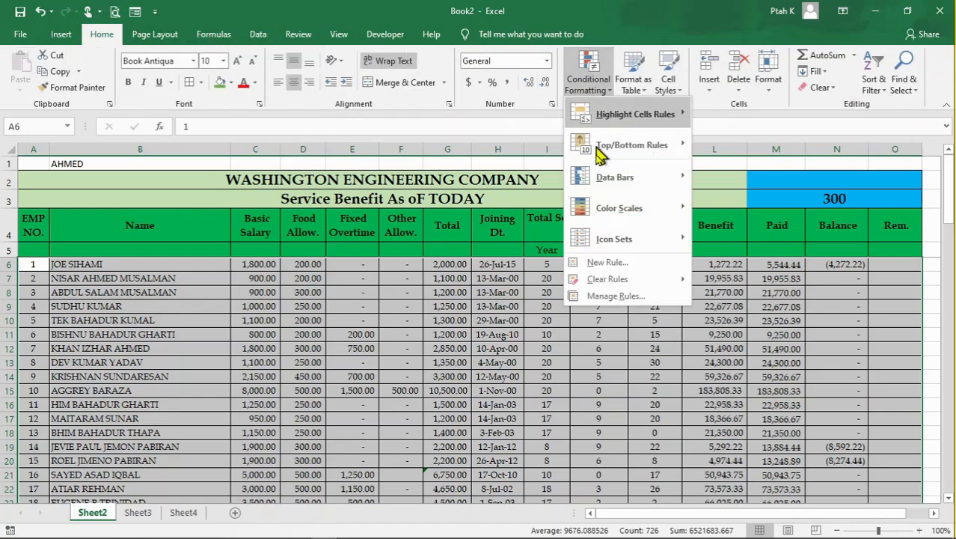
{"action": "left_click", "coordinate": [602, 262]}
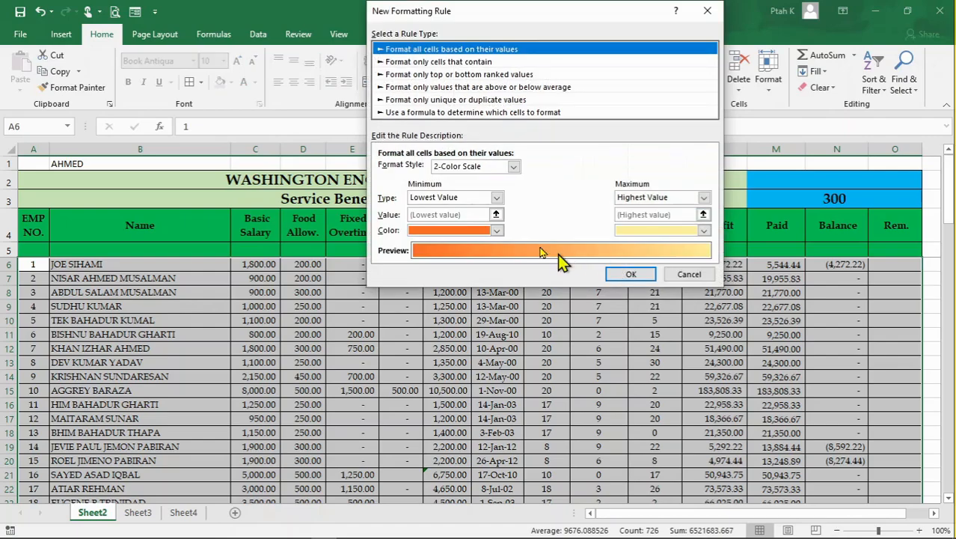
{"action": "left_click", "coordinate": [400, 112]}
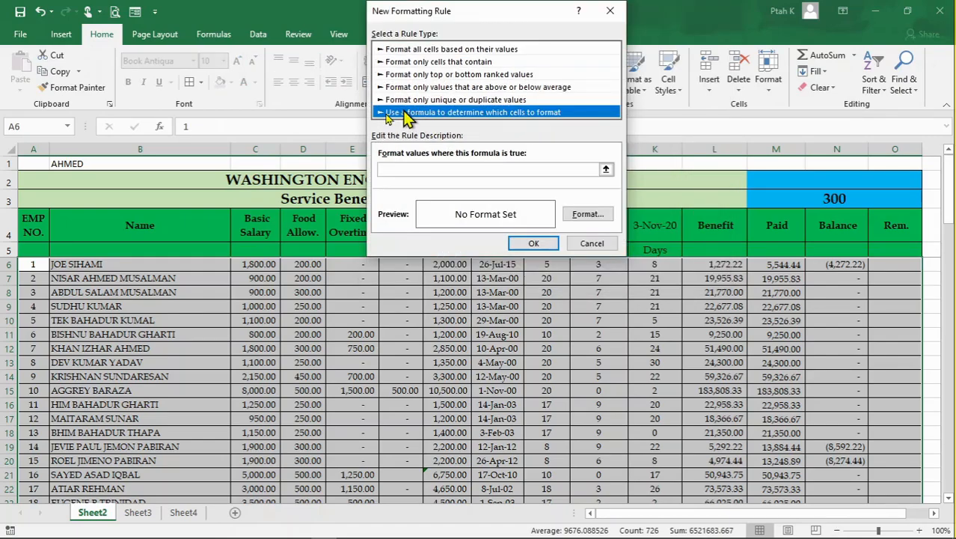
{"action": "left_click", "coordinate": [446, 170]}
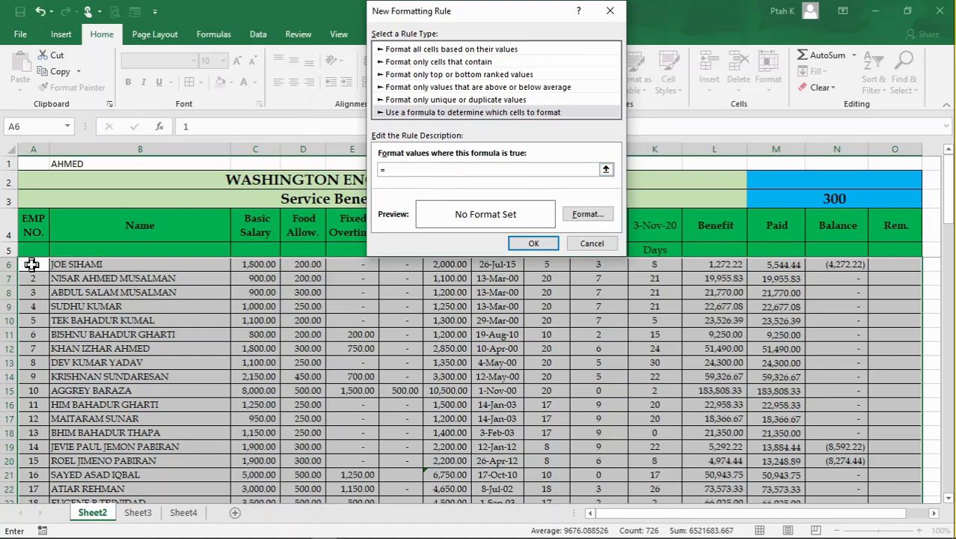
{"action": "left_click", "coordinate": [314, 264]}
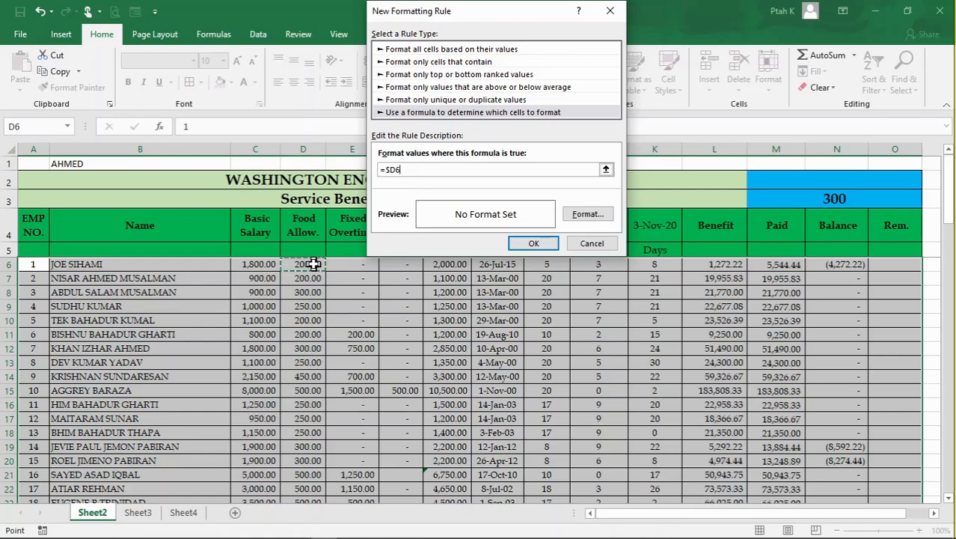
{"action": "type", "text": "="}
{"action": "left_click", "coordinate": [803, 199]}
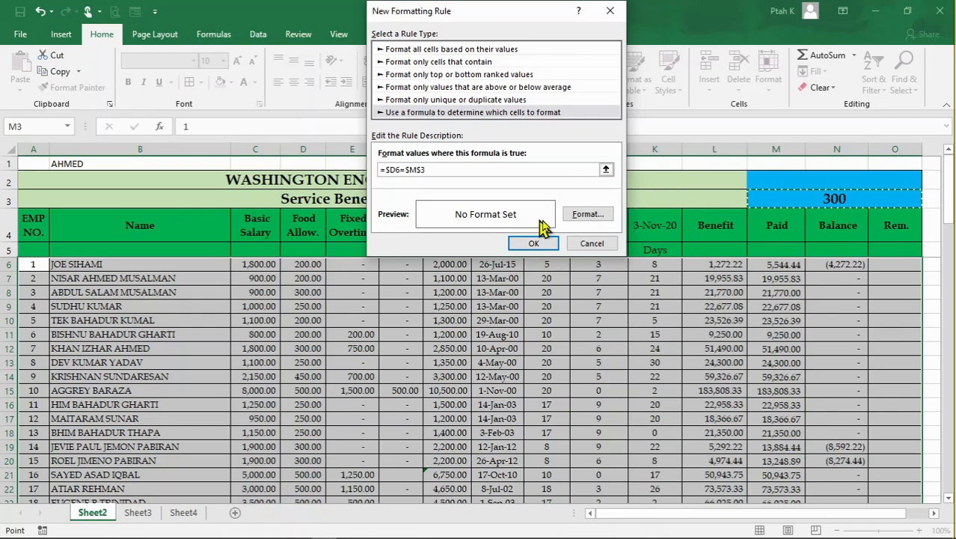
- Give the new rule a purple fill, apply it to the employee rows, and check the highlighting
{"action": "left_click", "coordinate": [588, 215]}
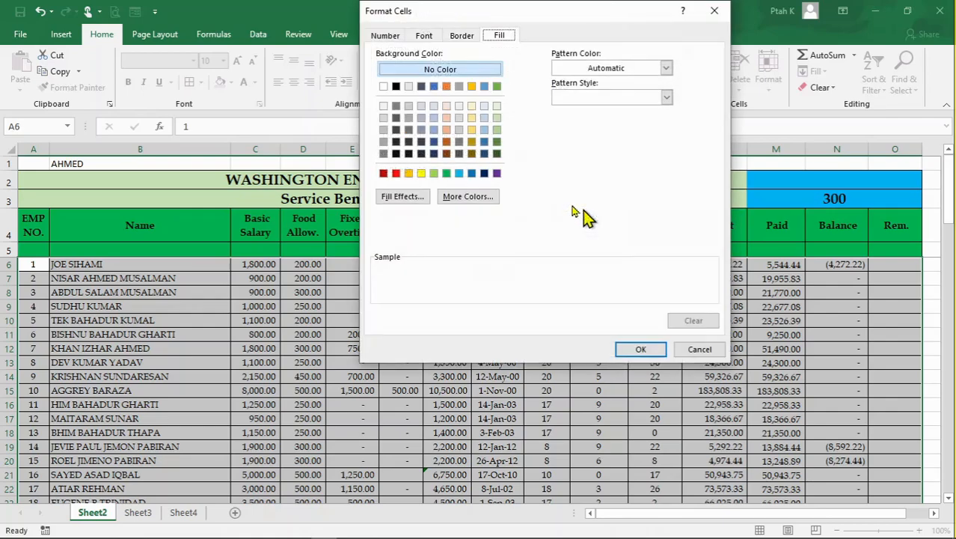
{"action": "left_click", "coordinate": [497, 173]}
{"action": "left_click", "coordinate": [641, 349]}
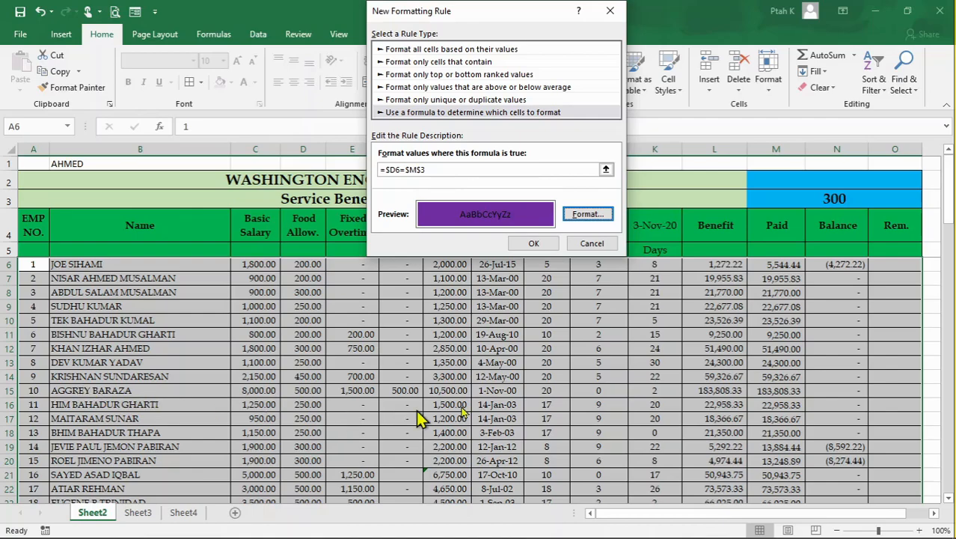
{"action": "left_click", "coordinate": [546, 244]}
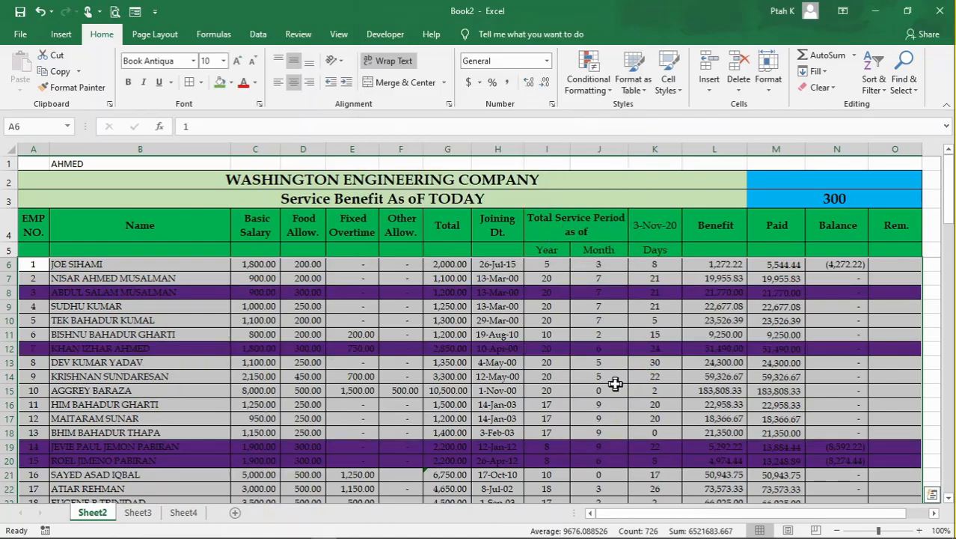
{"action": "left_click", "coordinate": [614, 389]}
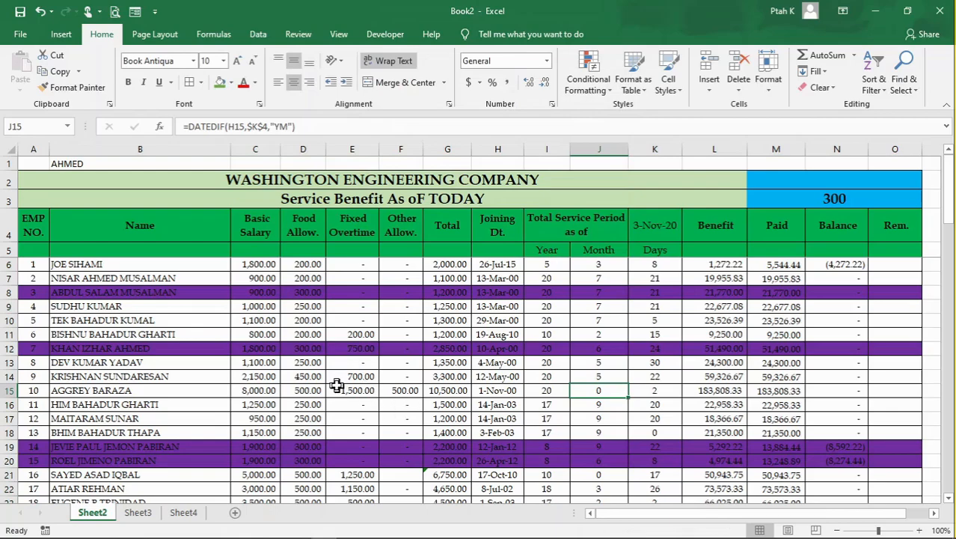
{"action": "scroll", "coordinate": [336, 385], "scroll_direction": "down", "scroll_amount": 4}
{"action": "scroll", "coordinate": [341, 389], "scroll_direction": "up", "scroll_amount": 4}
- Choose 200 from the validation list in M3 and check the highlighted rows down to row 57
{"action": "left_click", "coordinate": [831, 198]}
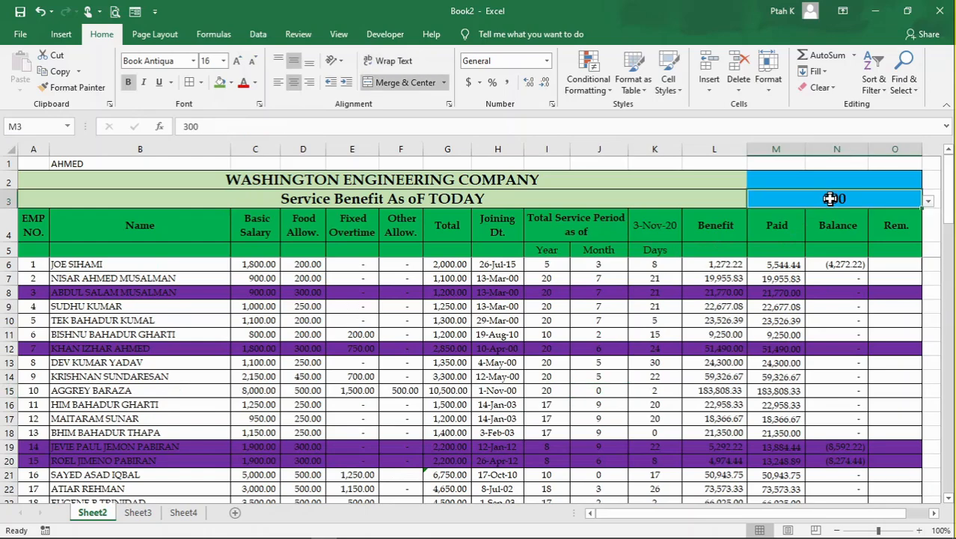
{"action": "left_click", "coordinate": [929, 202]}
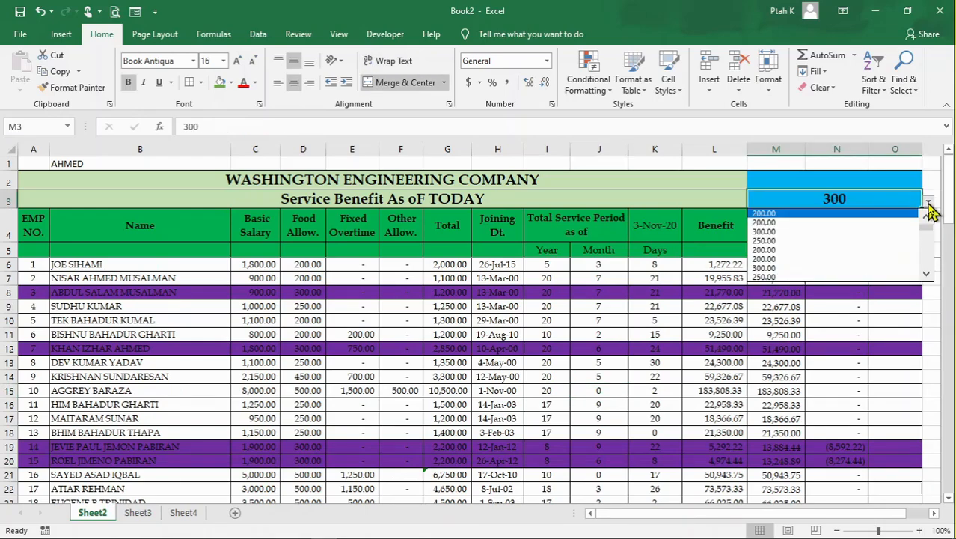
{"action": "left_click", "coordinate": [793, 223]}
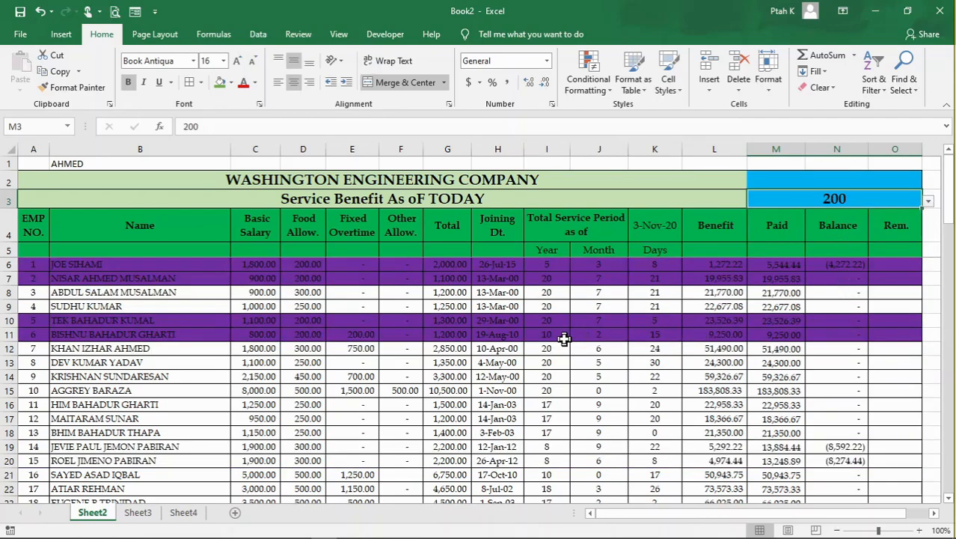
{"action": "scroll", "coordinate": [569, 432], "scroll_direction": "down", "scroll_amount": 7}
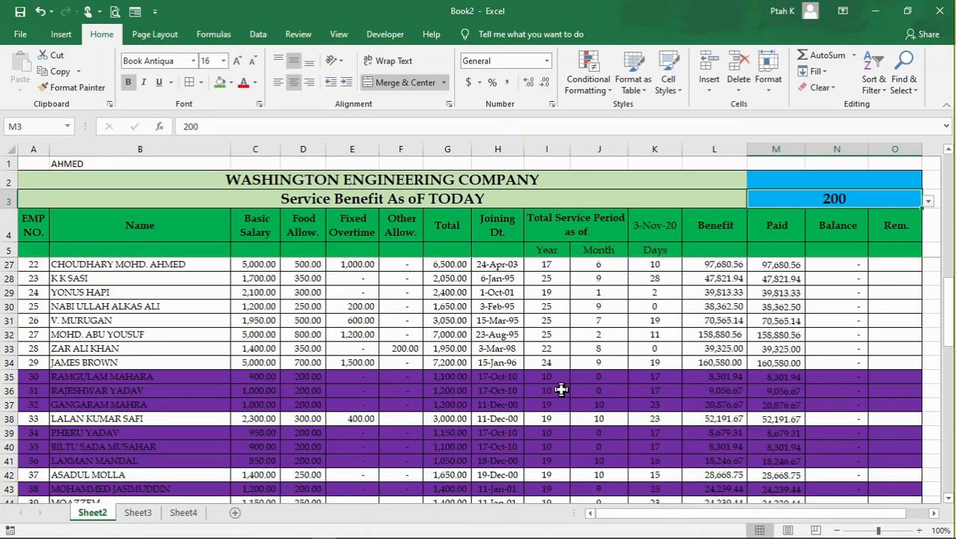
{"action": "scroll", "coordinate": [561, 389], "scroll_direction": "down", "scroll_amount": 4}
{"action": "scroll", "coordinate": [494, 383], "scroll_direction": "down", "scroll_amount": 2}
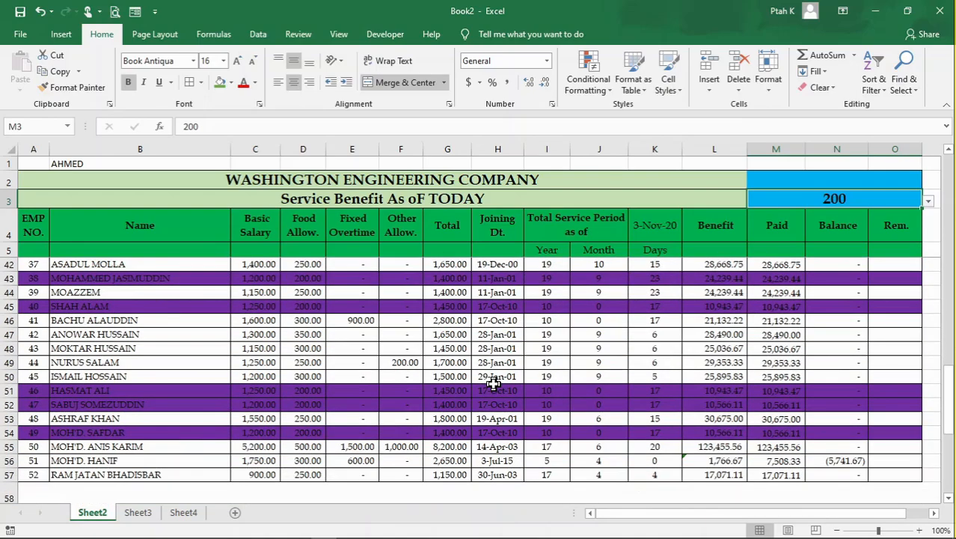
{"action": "scroll", "coordinate": [547, 368], "scroll_direction": "up", "scroll_amount": 1}
{"action": "scroll", "coordinate": [546, 368], "scroll_direction": "up", "scroll_amount": 3}
{"action": "scroll", "coordinate": [546, 368], "scroll_direction": "up", "scroll_amount": 9}
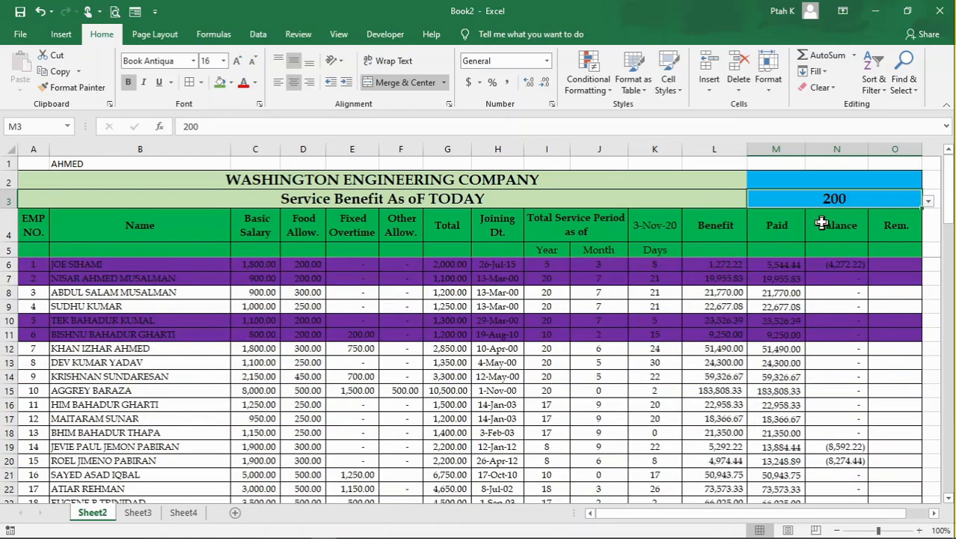
- Choose 250 from the validation list in cell M3
{"action": "left_click", "coordinate": [928, 200]}
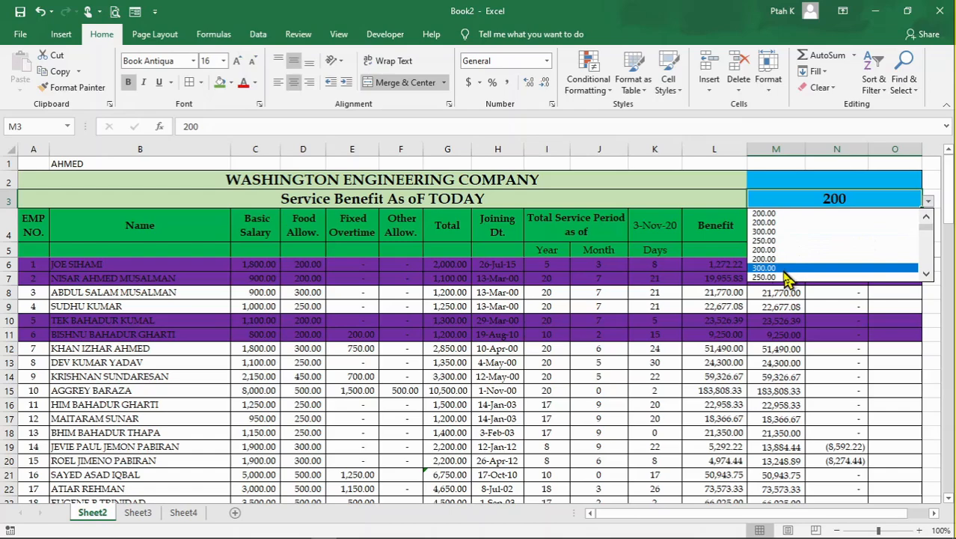
{"action": "left_click", "coordinate": [785, 277]}
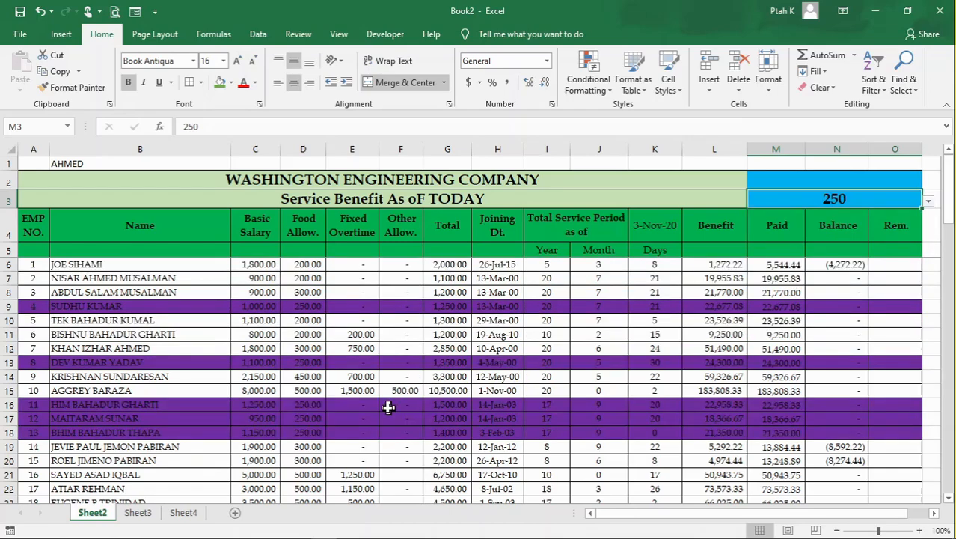
- Examine which employee rows are highlighted and compare their Food Allow. values with the amount chosen in M3
{"action": "left_click", "coordinate": [311, 305]}
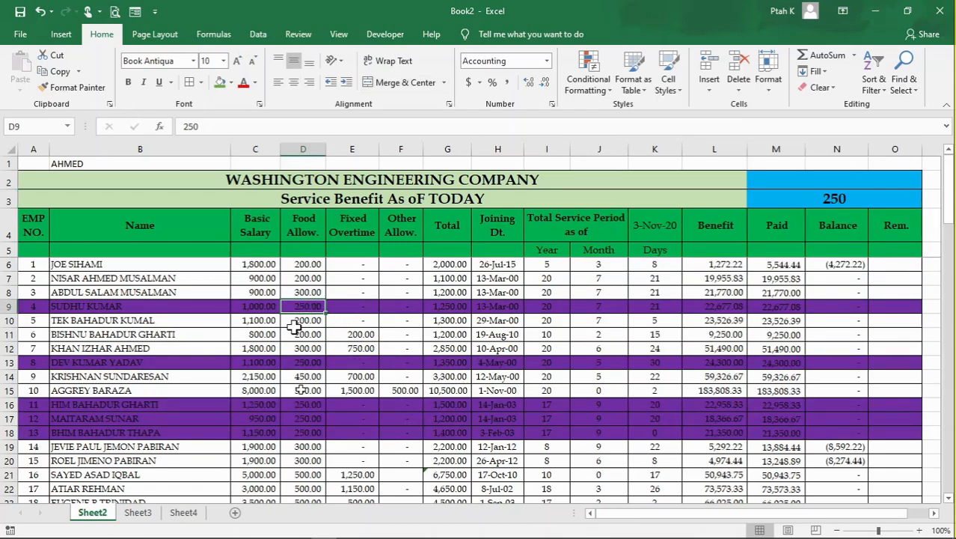
{"action": "left_click", "coordinate": [441, 348]}
{"action": "left_click", "coordinate": [386, 320]}
{"action": "left_click", "coordinate": [400, 275]}
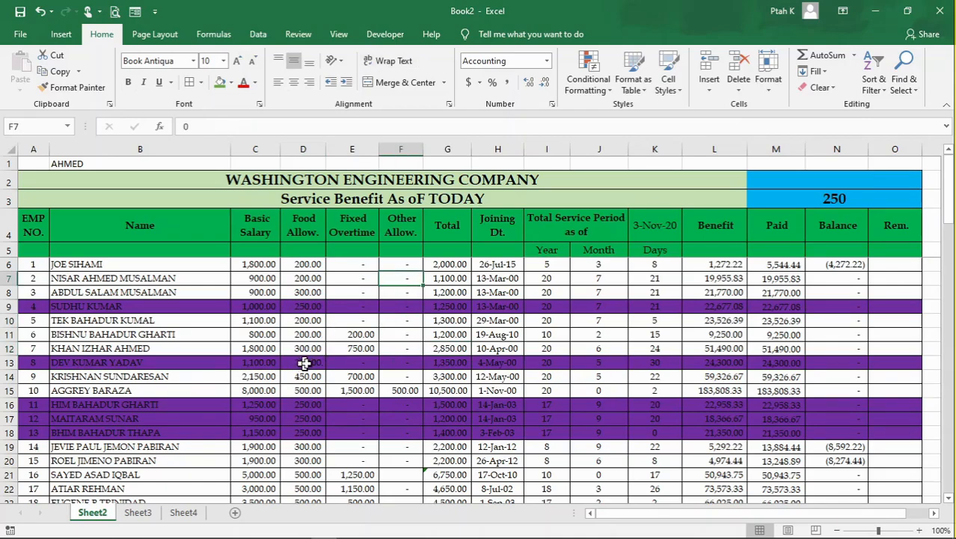
{"action": "scroll", "coordinate": [304, 363], "scroll_direction": "down", "scroll_amount": 5}
{"action": "left_click", "coordinate": [312, 362]}
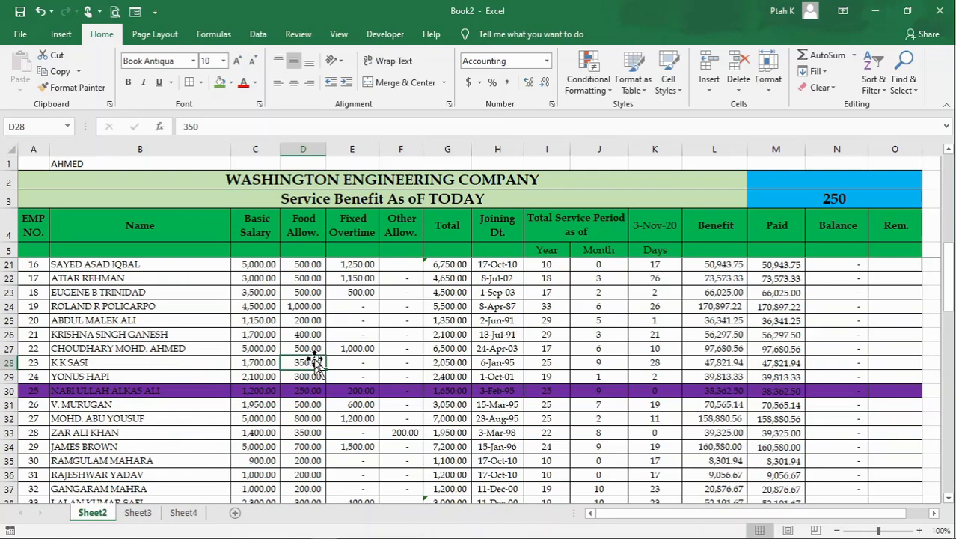
{"action": "scroll", "coordinate": [314, 361], "scroll_direction": "down", "scroll_amount": 6}
{"action": "scroll", "coordinate": [314, 359], "scroll_direction": "down", "scroll_amount": 8}
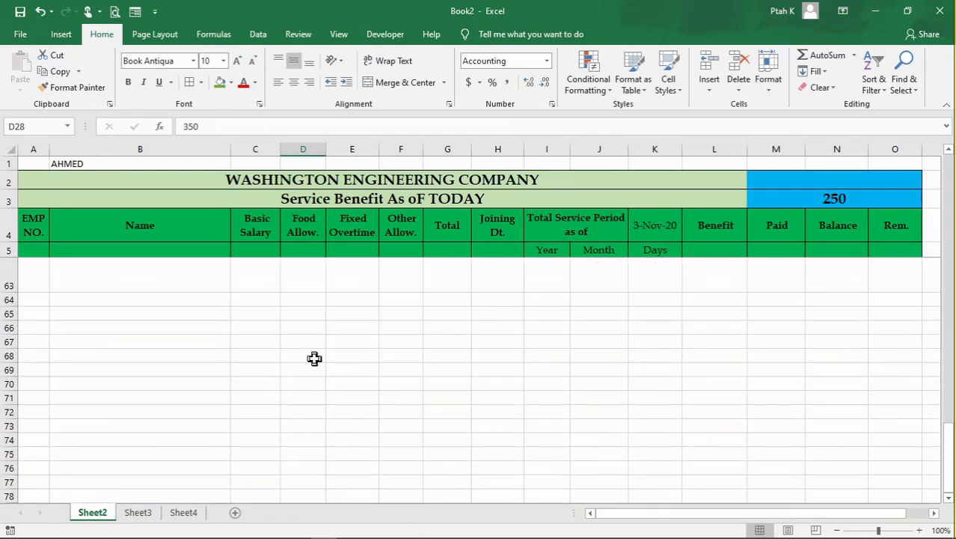
{"action": "scroll", "coordinate": [315, 359], "scroll_direction": "up", "scroll_amount": 5}
{"action": "scroll", "coordinate": [314, 359], "scroll_direction": "up", "scroll_amount": 14}
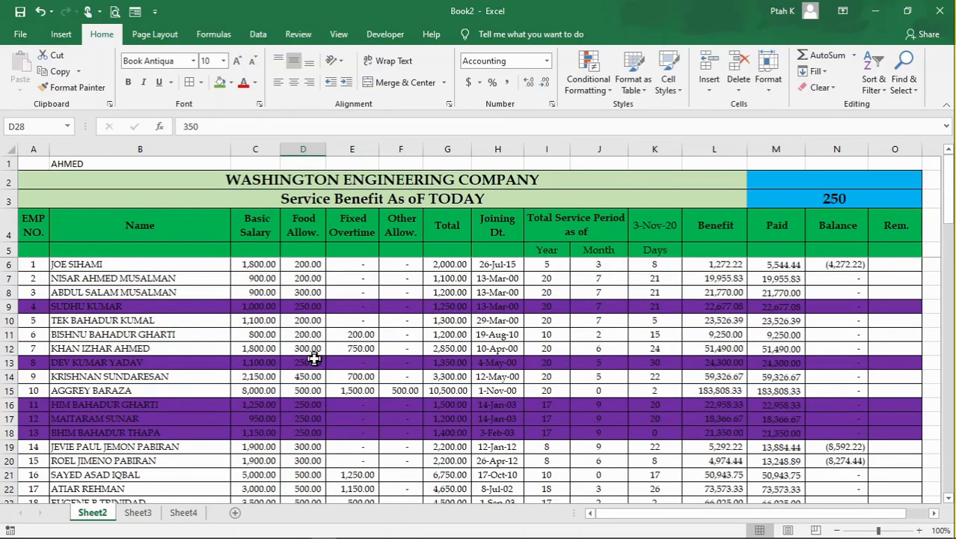
{"action": "left_click", "coordinate": [574, 347]}
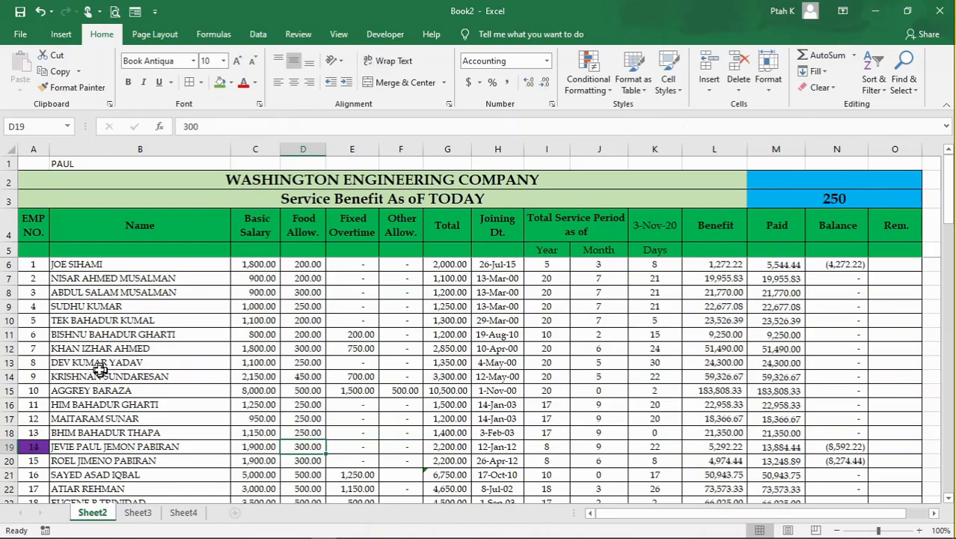
- Select the employee rows A6:O57 and start a new conditional formatting rule that uses a formula
{"action": "scroll", "coordinate": [95, 366], "scroll_direction": "down", "scroll_amount": 5}
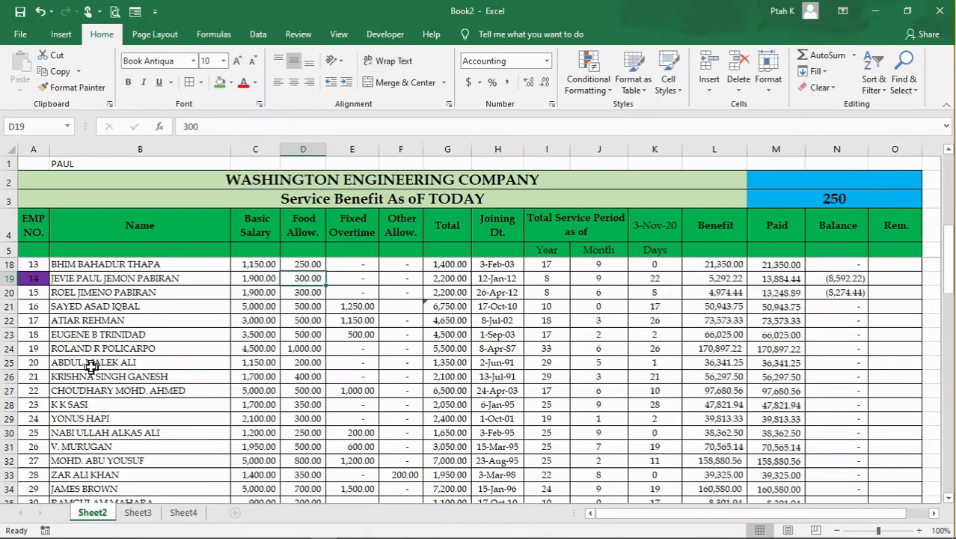
{"action": "scroll", "coordinate": [101, 352], "scroll_direction": "up", "scroll_amount": 2}
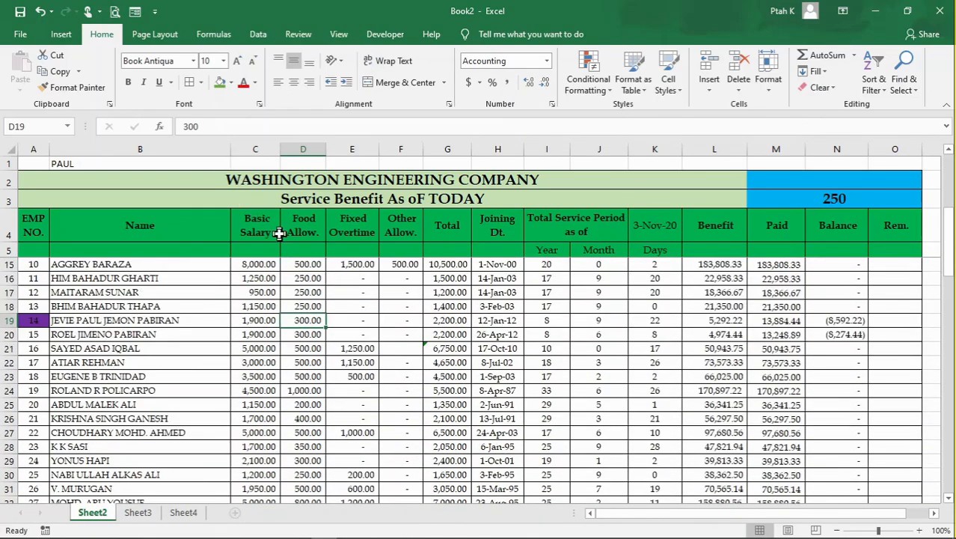
{"action": "scroll", "coordinate": [168, 335], "scroll_direction": "up", "scroll_amount": 1}
{"action": "scroll", "coordinate": [169, 335], "scroll_direction": "up", "scroll_amount": 3}
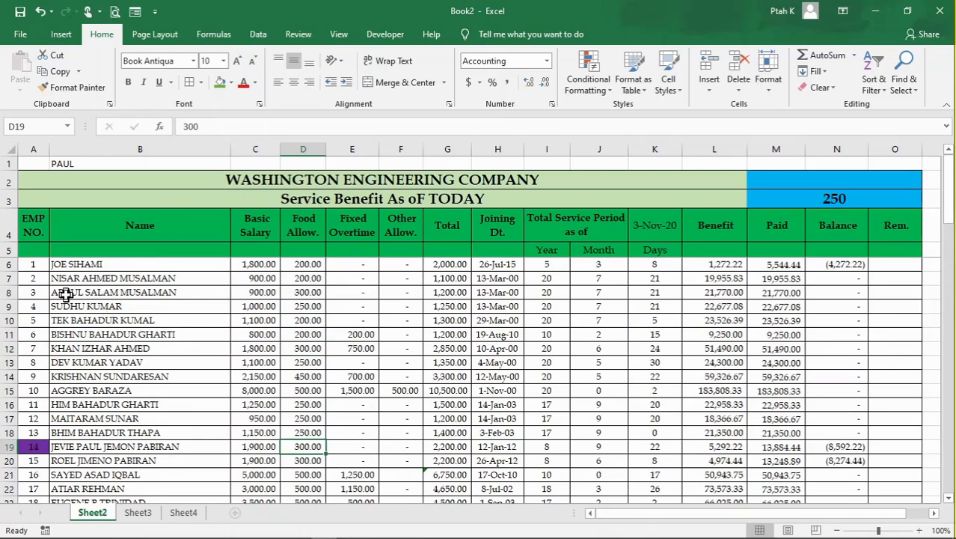
{"action": "left_click_drag", "start_coordinate": [39, 268], "coordinate": [906, 327]}
{"action": "key", "text": "ctrl+shift+Down"}
{"action": "left_click", "coordinate": [589, 81]}
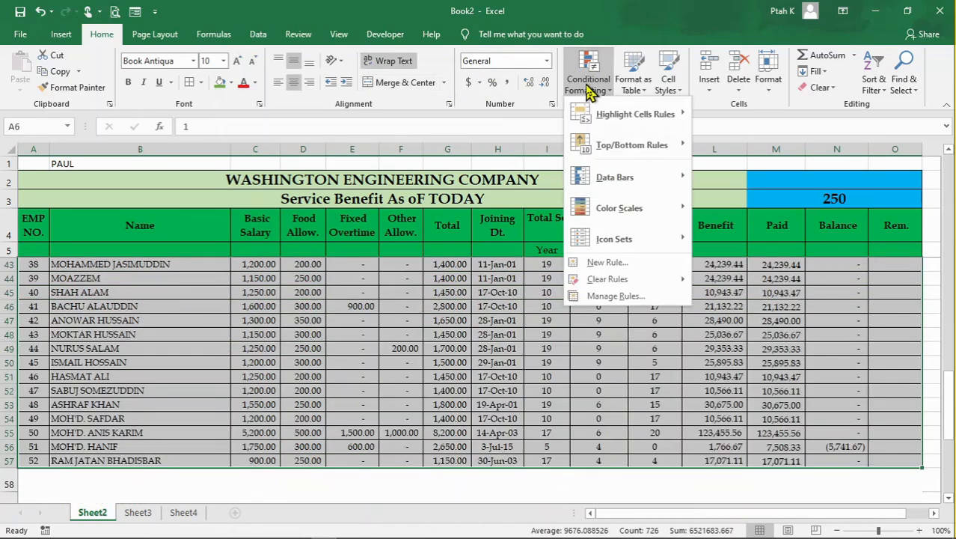
{"action": "left_click", "coordinate": [626, 263]}
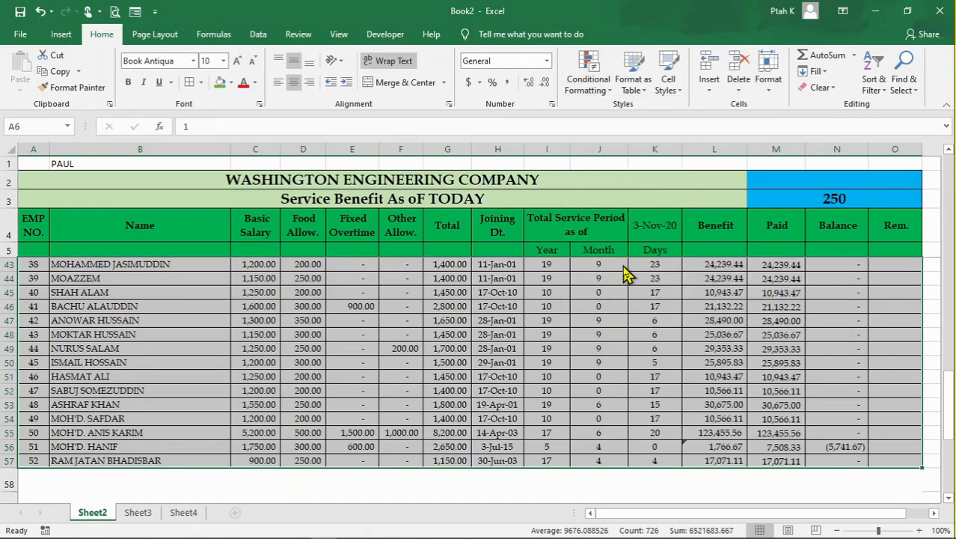
{"action": "left_click", "coordinate": [513, 163]}
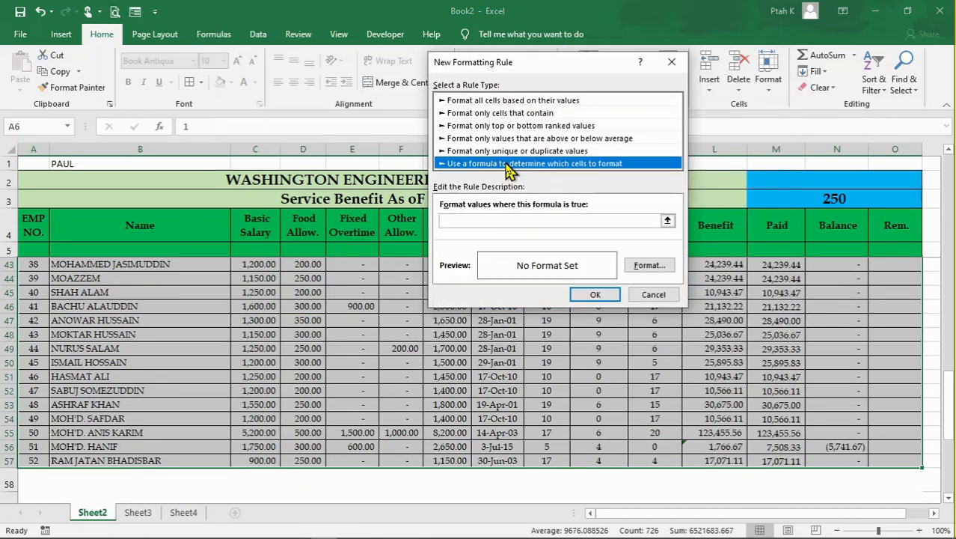
- Enter the rule formula =SEARCH($B$1,$B6&$C6&$D6&$E6)
{"action": "left_click", "coordinate": [470, 219]}
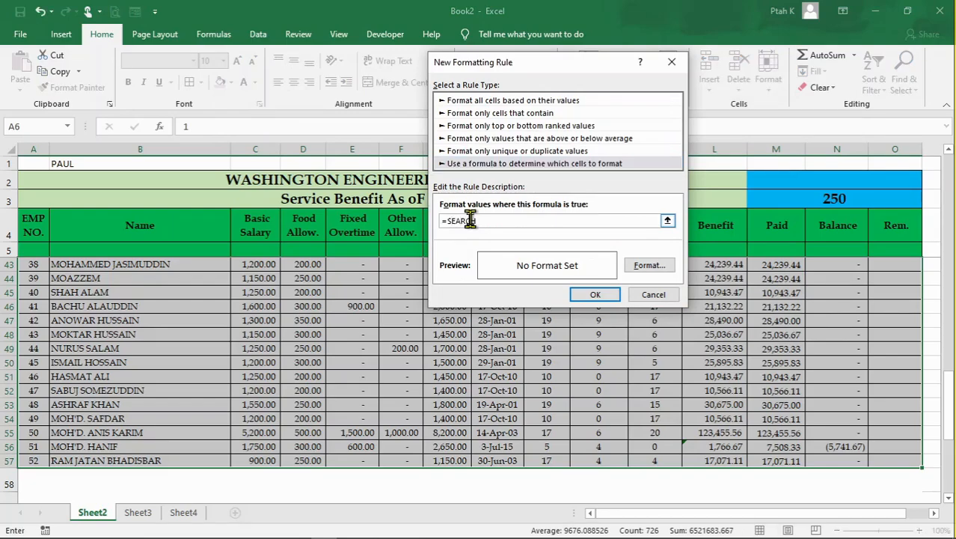
{"action": "type", "text": "=SEARCH("}
{"action": "left_click", "coordinate": [80, 166]}
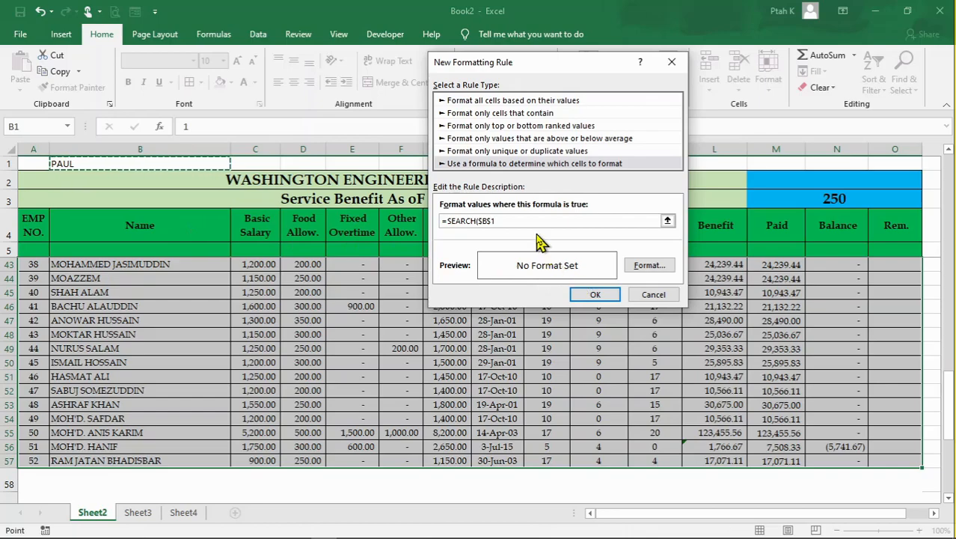
{"action": "type", "text": ","}
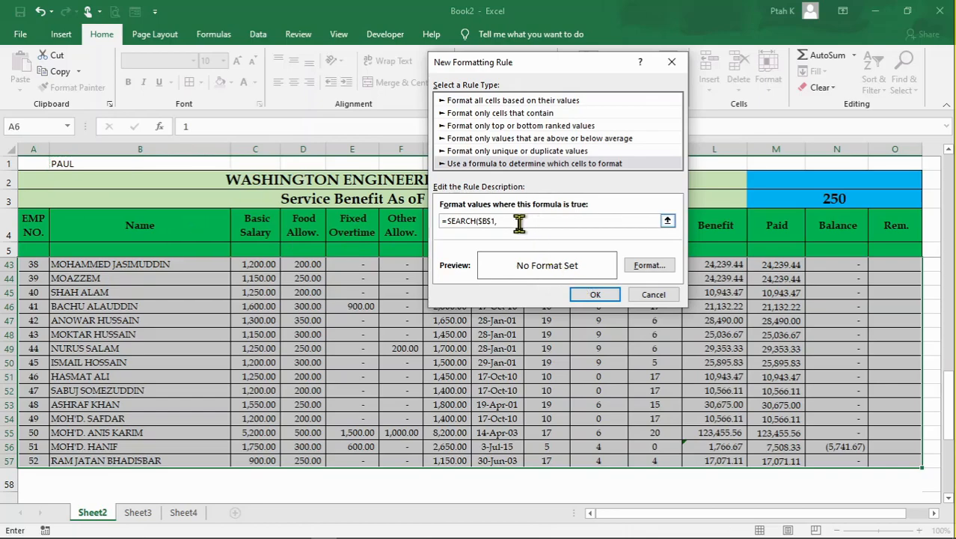
{"action": "scroll", "coordinate": [132, 309], "scroll_direction": "up", "scroll_amount": 12}
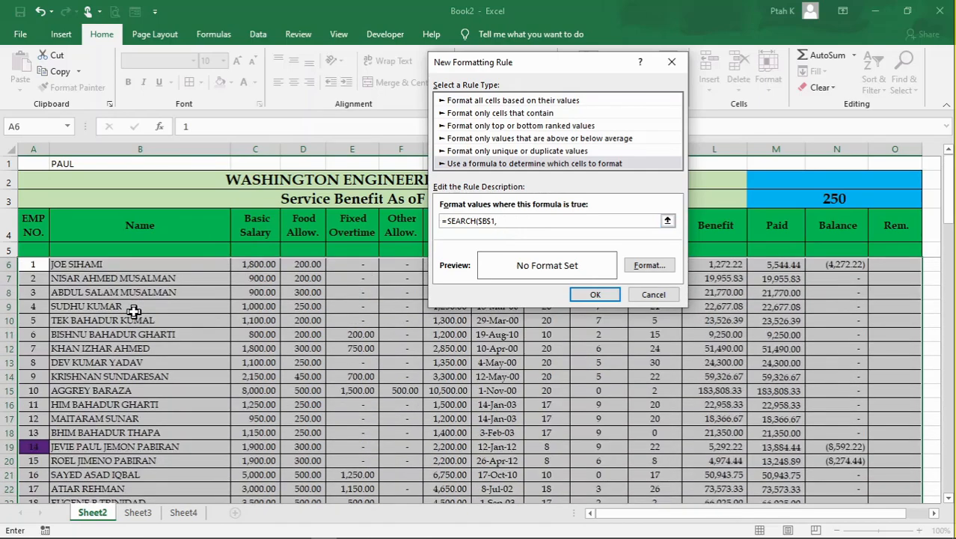
{"action": "left_click", "coordinate": [141, 267]}
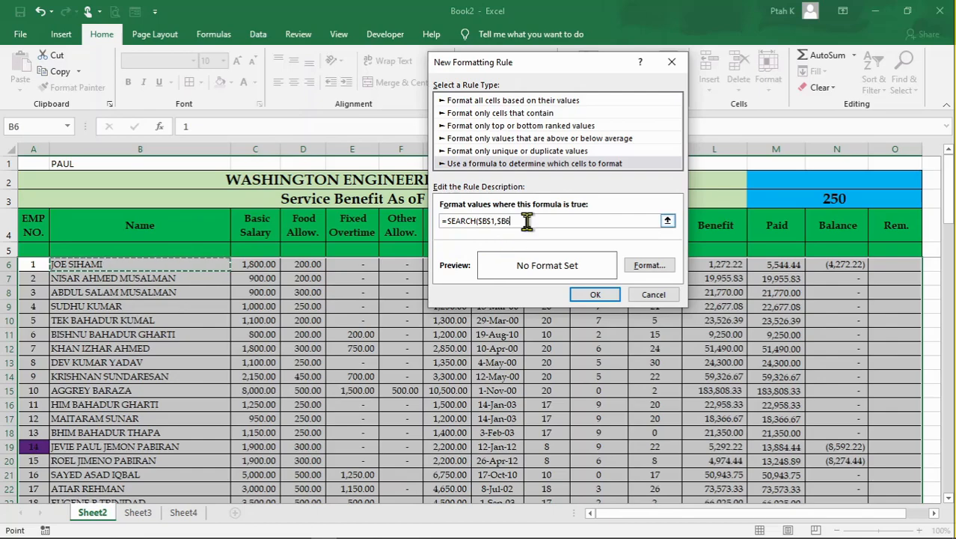
{"action": "type", "text": "&"}
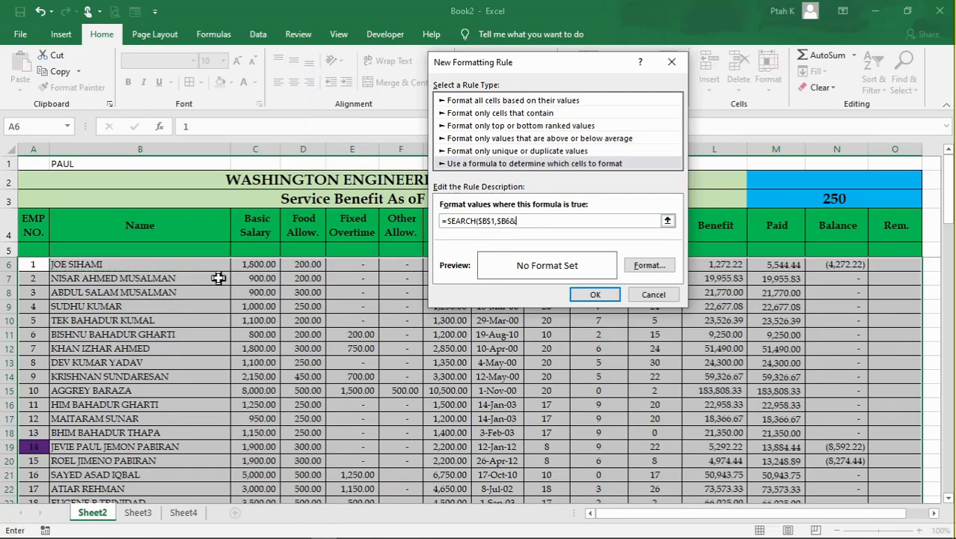
{"action": "left_click", "coordinate": [259, 266]}
{"action": "left_click", "coordinate": [297, 264]}
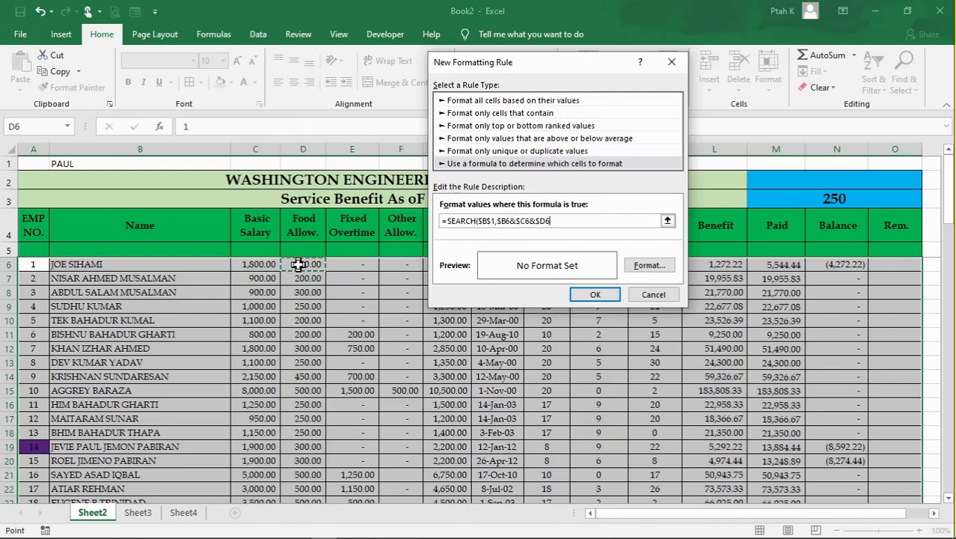
{"action": "type", "text": "&"}
{"action": "left_click", "coordinate": [344, 261]}
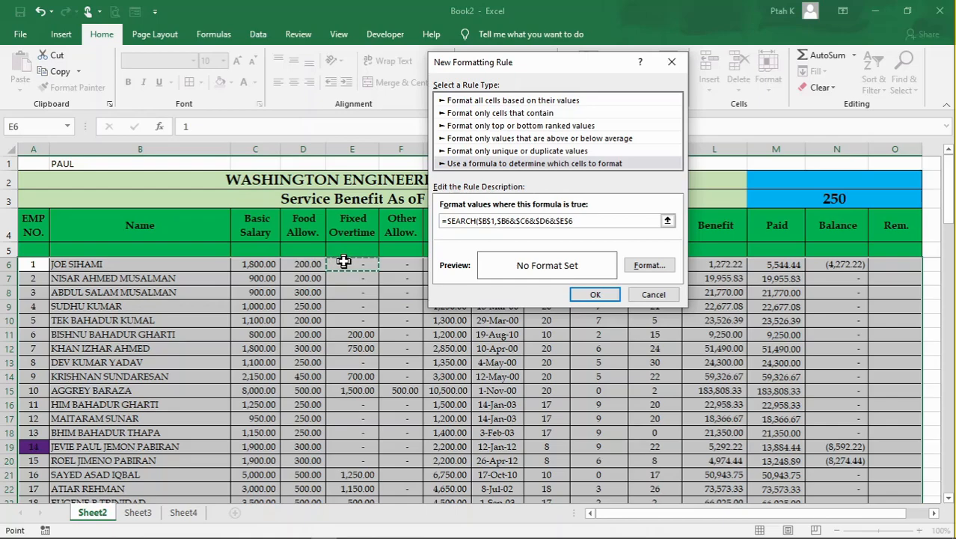
{"action": "type", "text": ")"}
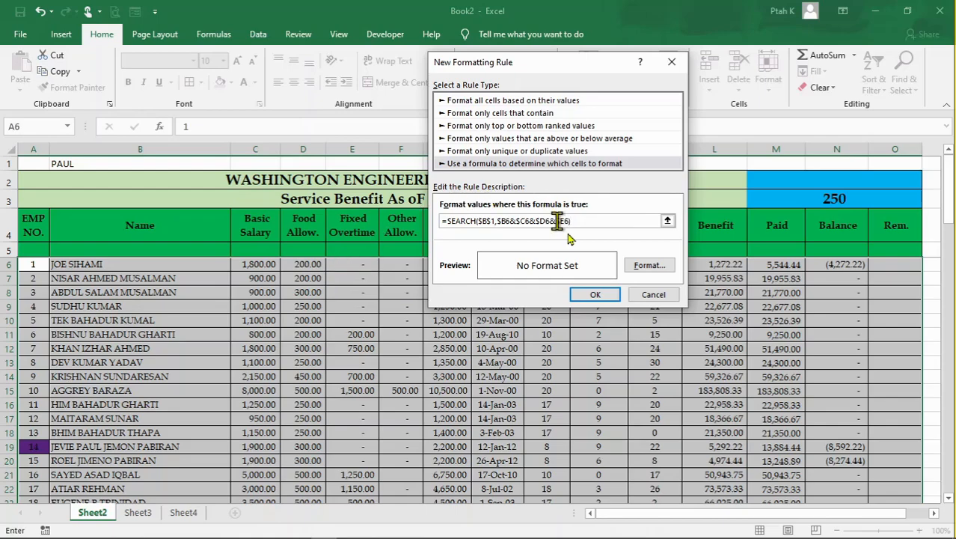
- Give the rule a light green fill, apply it to the employee rows, and check the highlighting down the list
{"action": "left_click", "coordinate": [645, 267]}
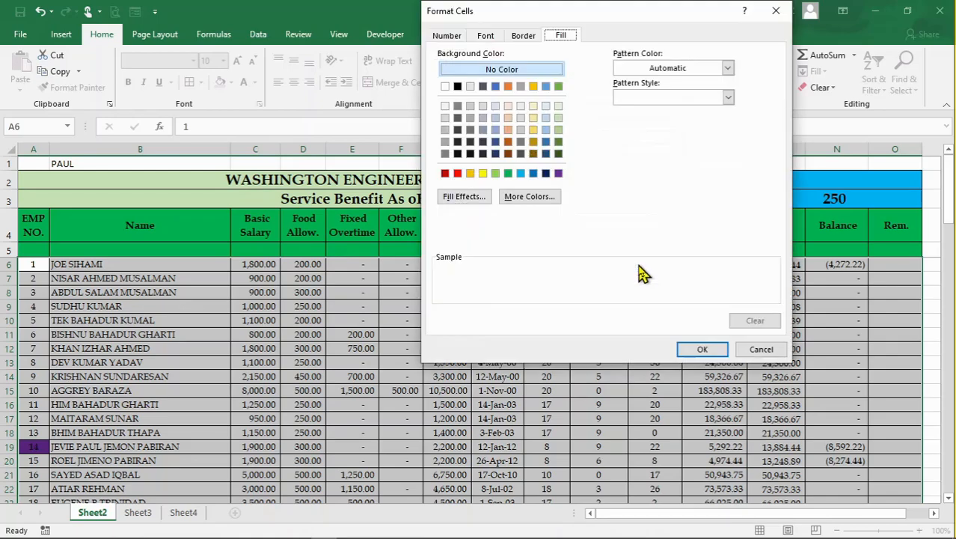
{"action": "left_click", "coordinate": [496, 173]}
{"action": "left_click", "coordinate": [691, 349]}
{"action": "left_click", "coordinate": [595, 294]}
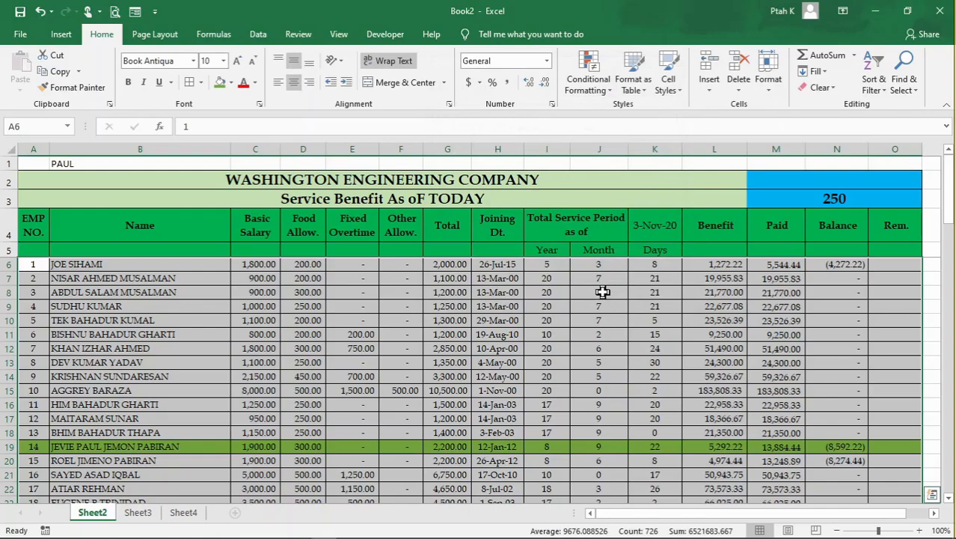
{"action": "left_click", "coordinate": [309, 390]}
{"action": "scroll", "coordinate": [124, 378], "scroll_direction": "down", "scroll_amount": 2}
{"action": "scroll", "coordinate": [123, 378], "scroll_direction": "down", "scroll_amount": 9}
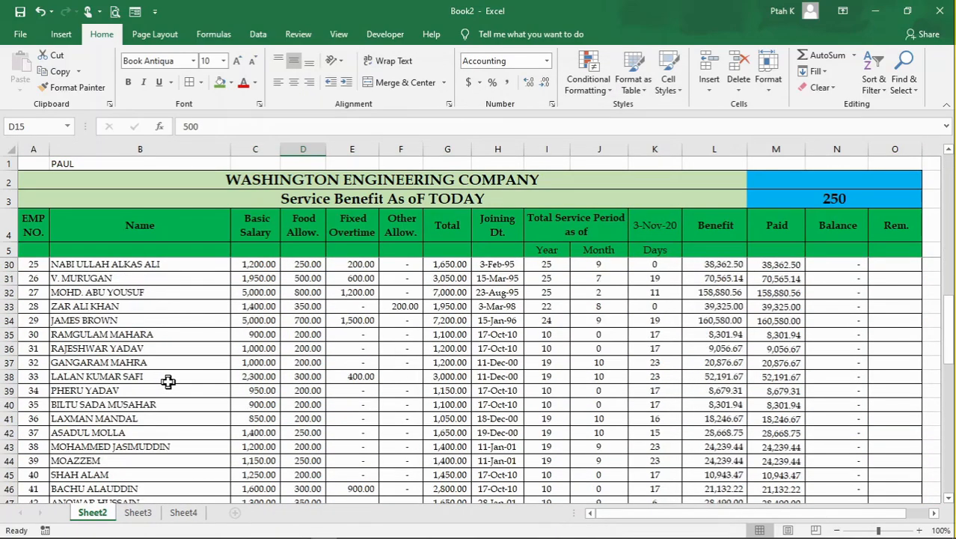
{"action": "scroll", "coordinate": [168, 381], "scroll_direction": "down", "scroll_amount": 3}
{"action": "scroll", "coordinate": [168, 382], "scroll_direction": "up", "scroll_amount": 14}
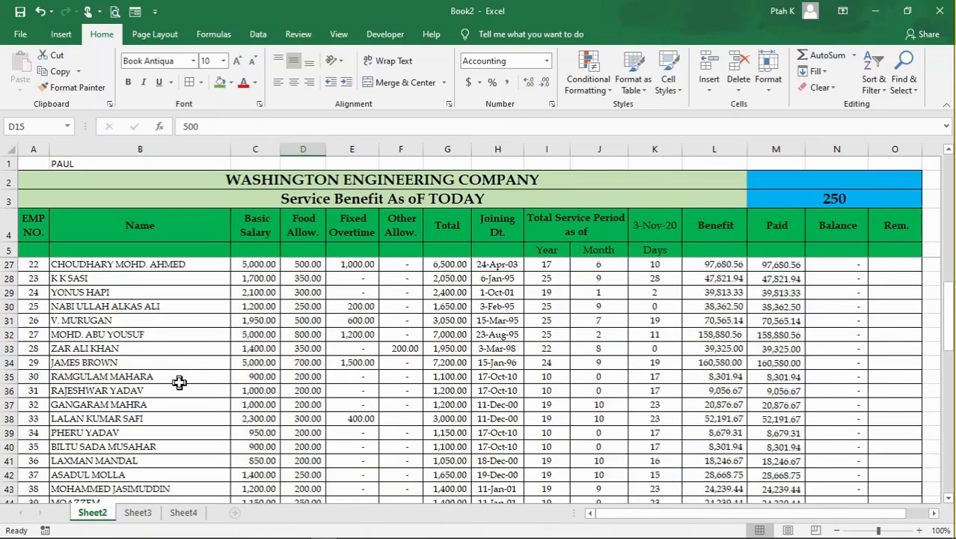
{"action": "scroll", "coordinate": [170, 392], "scroll_direction": "down", "scroll_amount": 1}
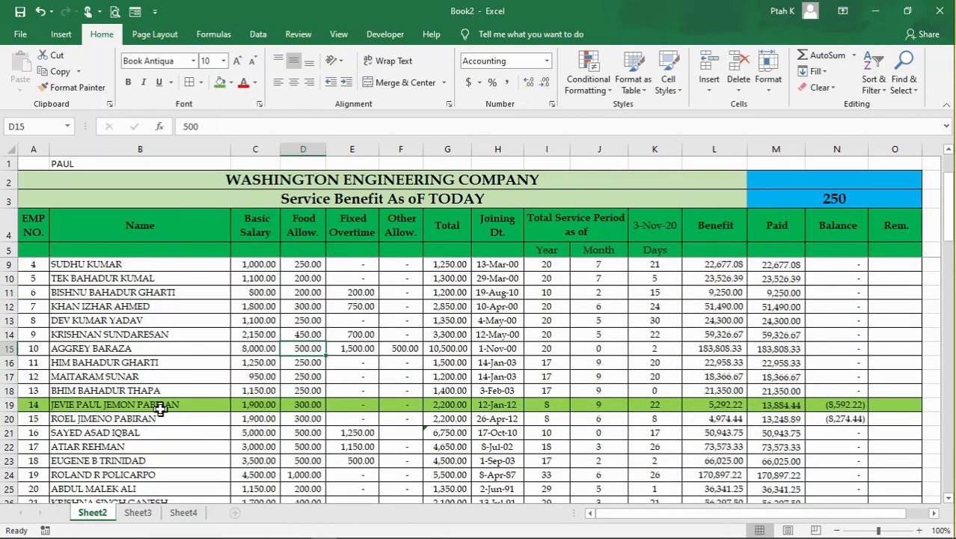
- Replace the search text in cell B1 with a surname that occurs in the Name column
{"action": "left_click", "coordinate": [109, 166]}
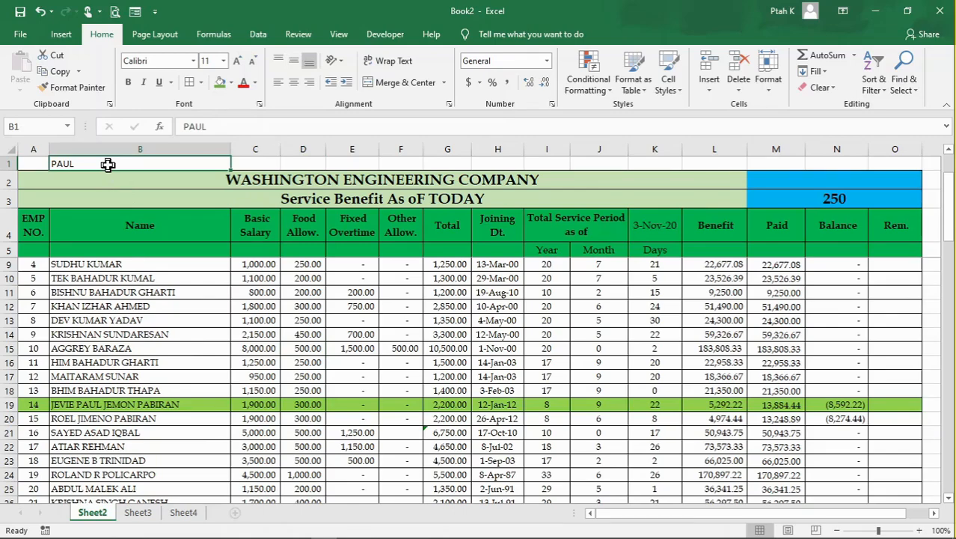
{"action": "type", "text": "YADAV"}
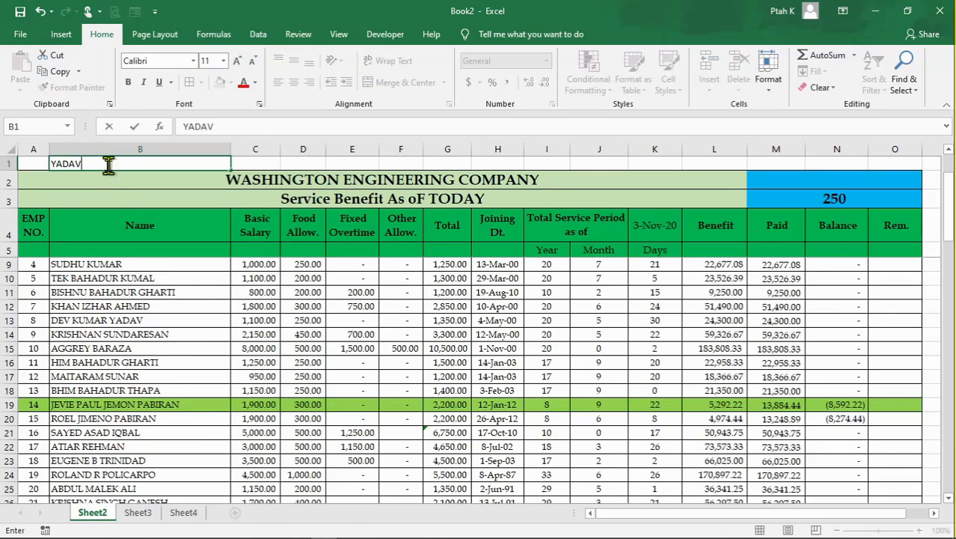
{"action": "key", "text": "Return"}
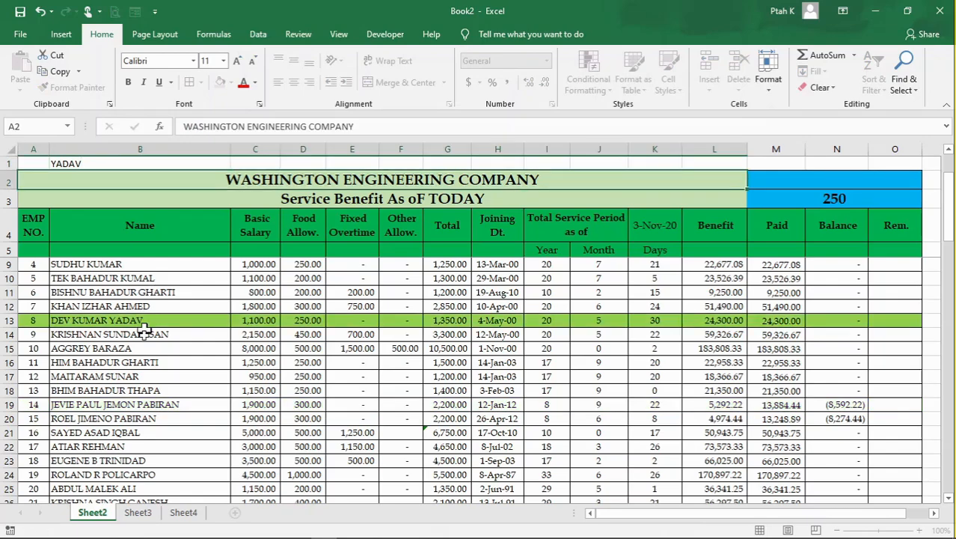
- Examine the highlighted employee rows and compare their Name entries with the surname in B1
{"action": "left_click", "coordinate": [328, 390]}
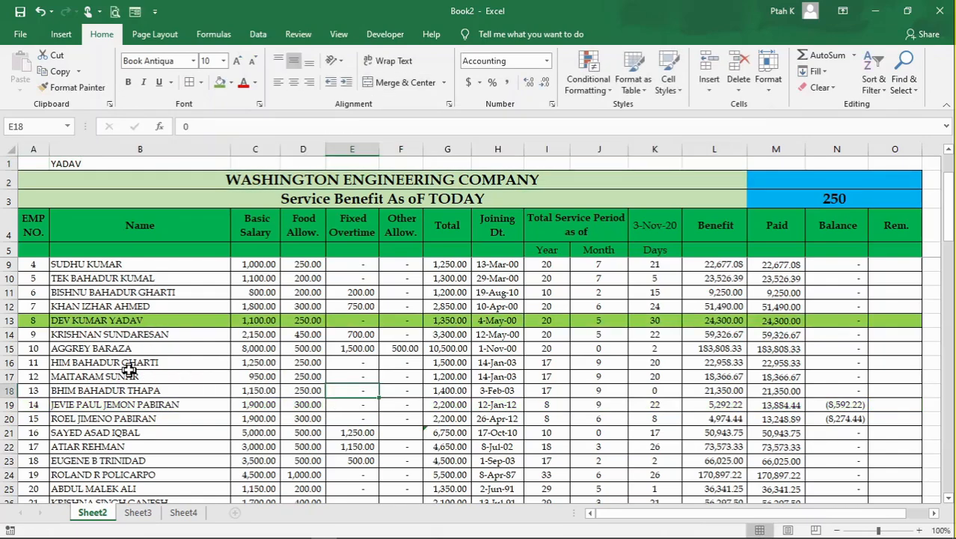
{"action": "scroll", "coordinate": [129, 369], "scroll_direction": "up", "scroll_amount": 1}
{"action": "left_click", "coordinate": [177, 362]}
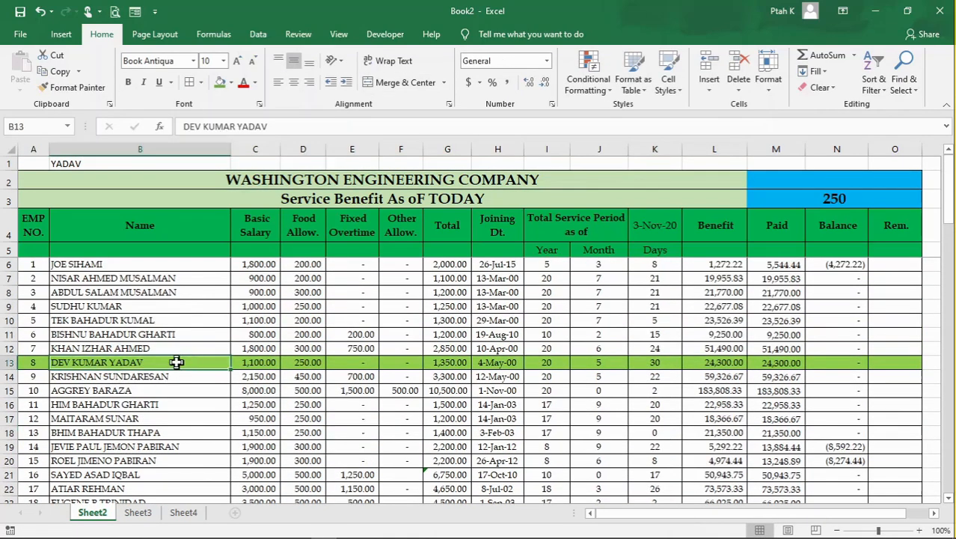
{"action": "left_click", "coordinate": [321, 365]}
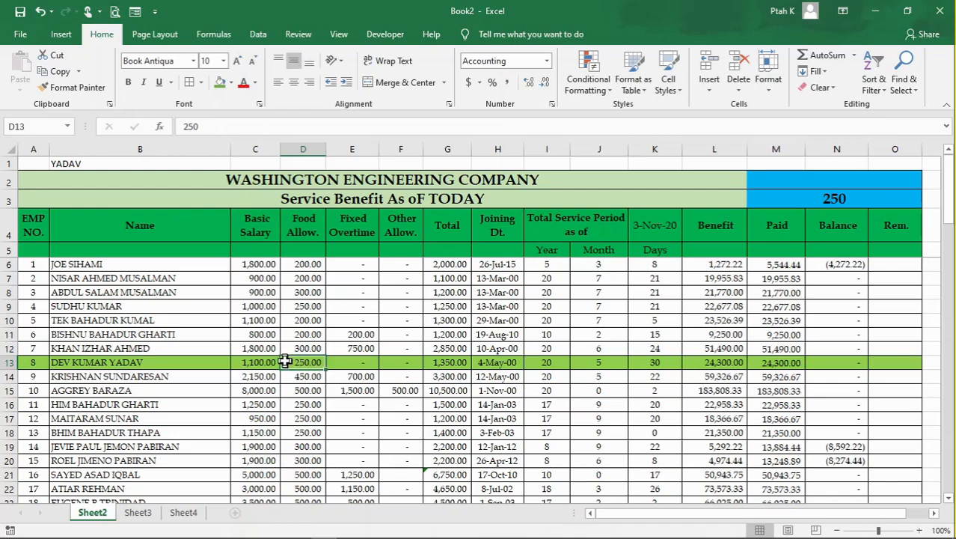
{"action": "left_click", "coordinate": [362, 359]}
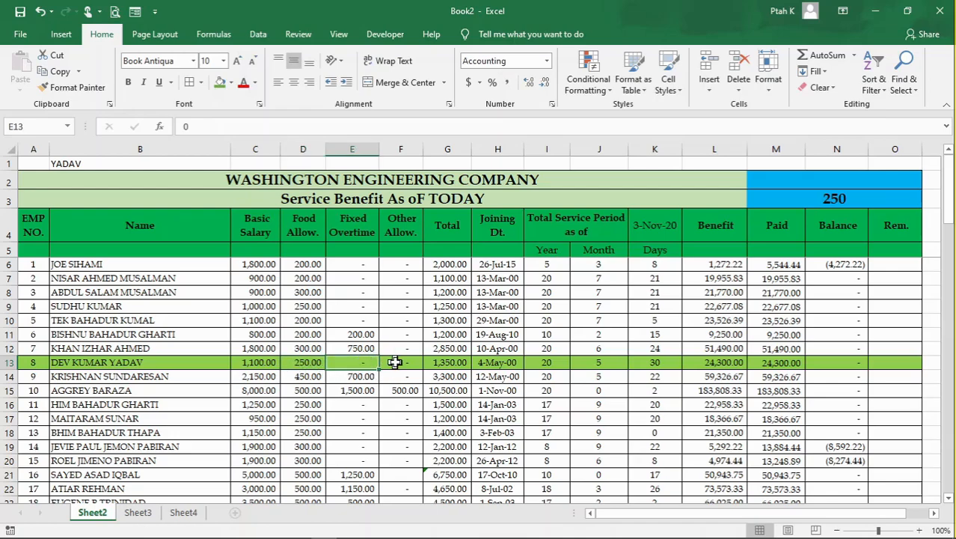
{"action": "left_click", "coordinate": [395, 362]}
{"action": "scroll", "coordinate": [220, 392], "scroll_direction": "down", "scroll_amount": 7}
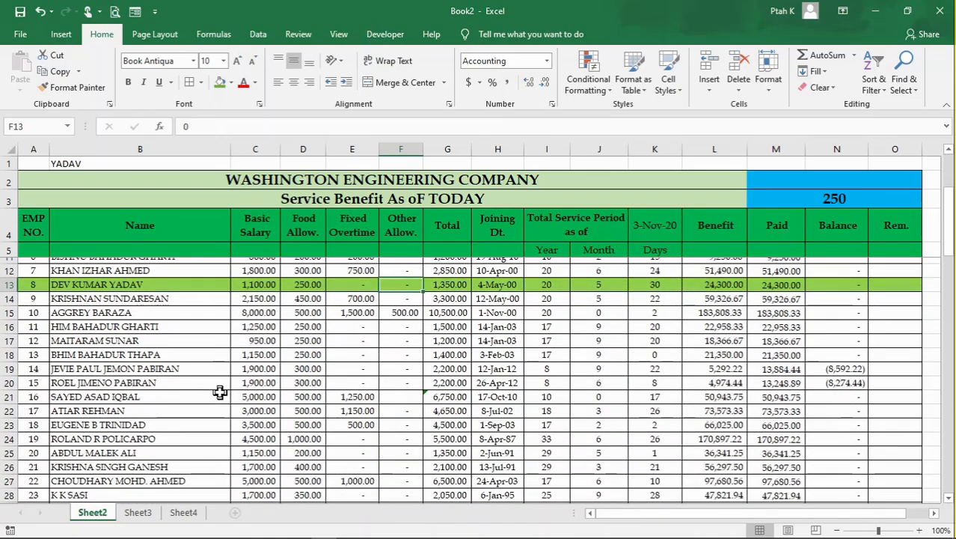
{"action": "scroll", "coordinate": [219, 392], "scroll_direction": "down", "scroll_amount": 6}
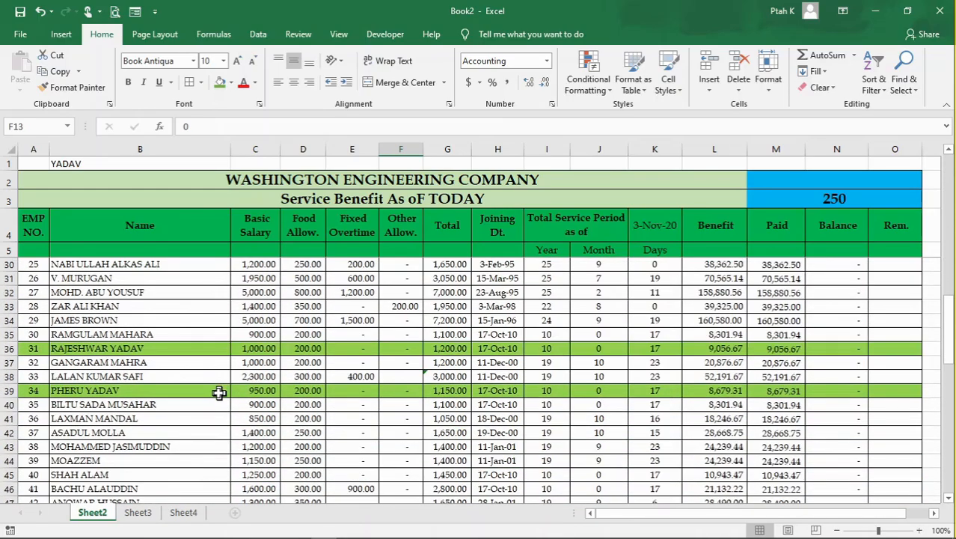
{"action": "scroll", "coordinate": [209, 397], "scroll_direction": "up", "scroll_amount": 5}
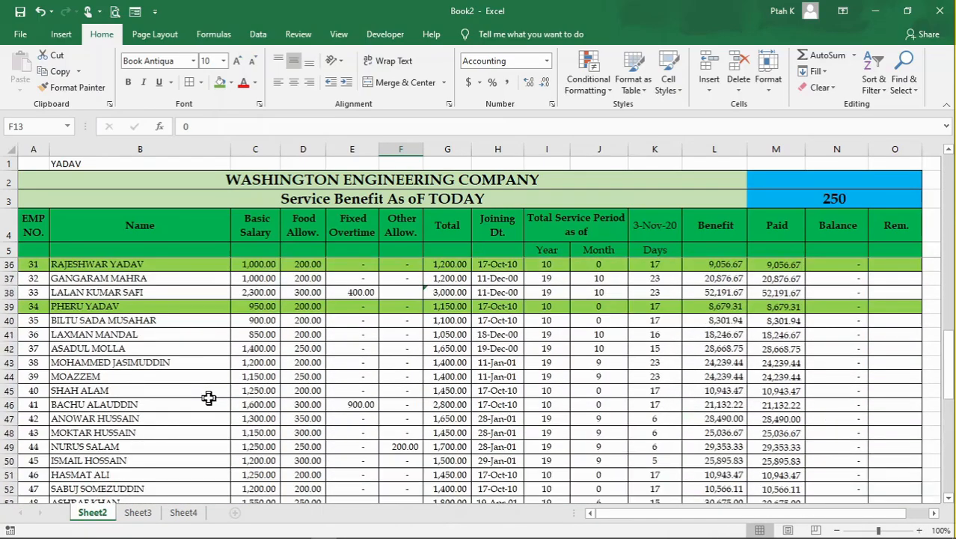
{"action": "left_click", "coordinate": [169, 395]}
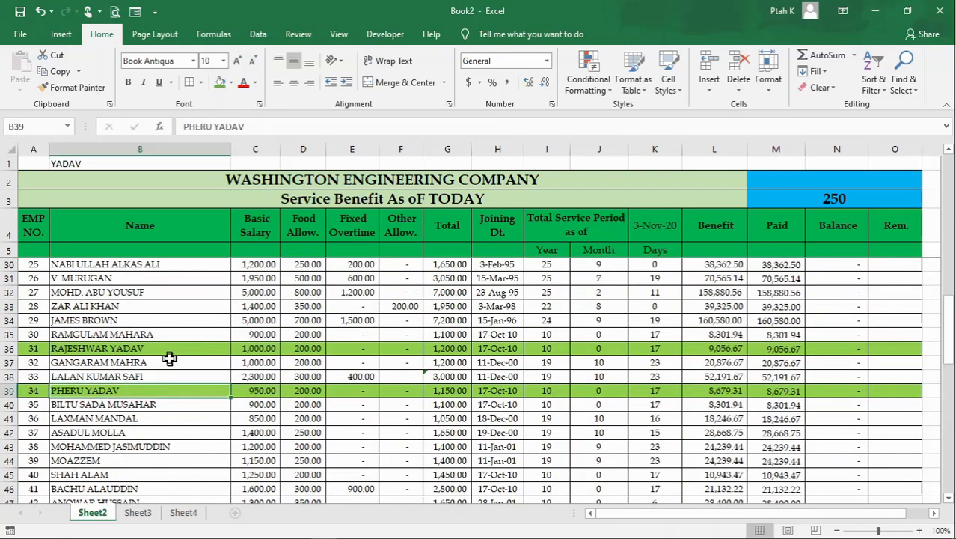
{"action": "left_click", "coordinate": [171, 348]}
{"action": "left_click", "coordinate": [114, 390]}
{"action": "left_click", "coordinate": [128, 347]}
{"action": "left_click", "coordinate": [113, 390]}
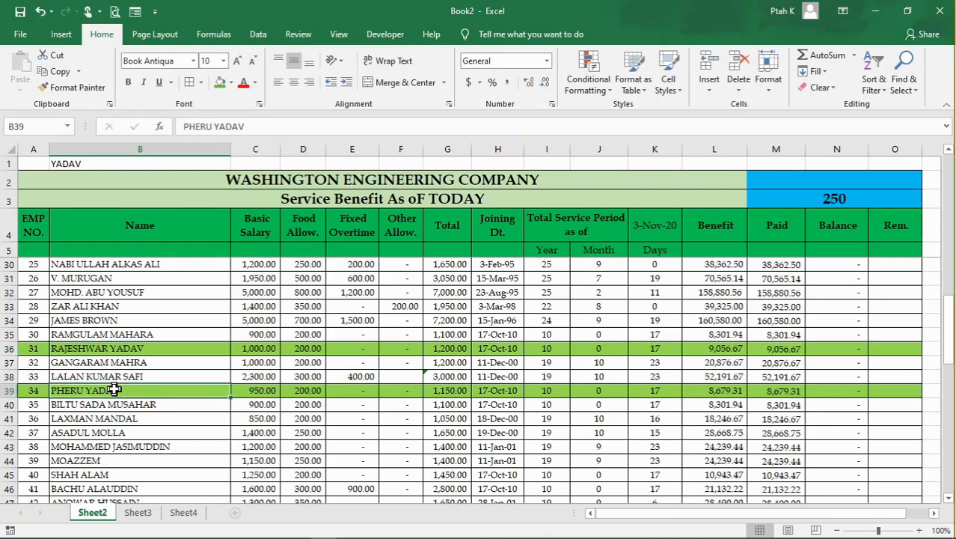
{"action": "left_click", "coordinate": [140, 349]}
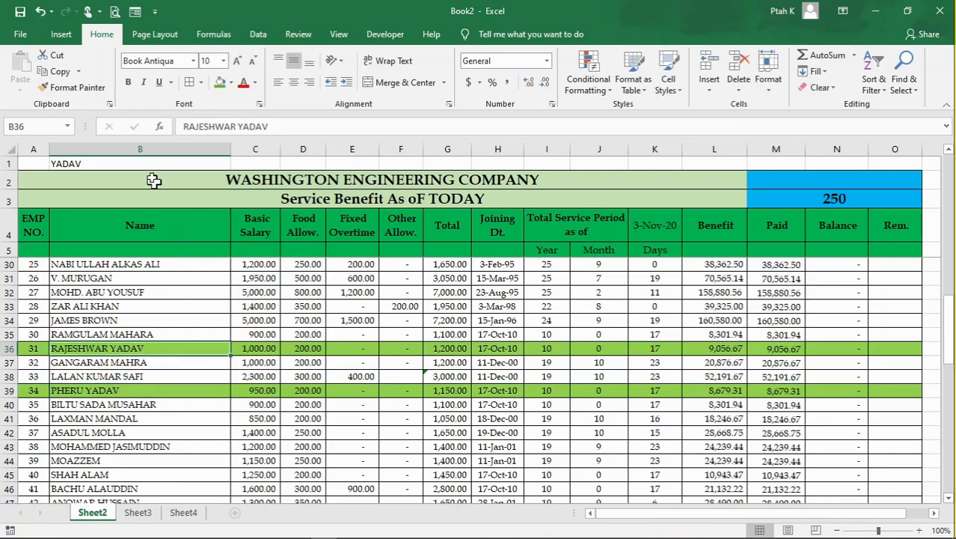
- Clear the search text from cell B1 and check how the employee rows are highlighted
{"action": "left_click", "coordinate": [141, 165]}
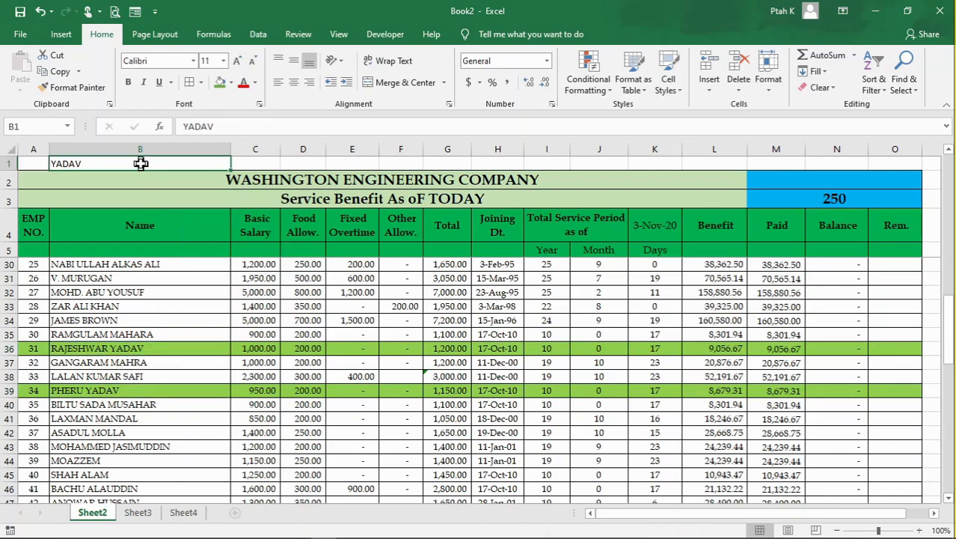
{"action": "key", "text": "Delete"}
{"action": "left_click", "coordinate": [187, 336]}
{"action": "scroll", "coordinate": [259, 356], "scroll_direction": "down", "scroll_amount": 2}
{"action": "scroll", "coordinate": [262, 355], "scroll_direction": "up", "scroll_amount": 7}
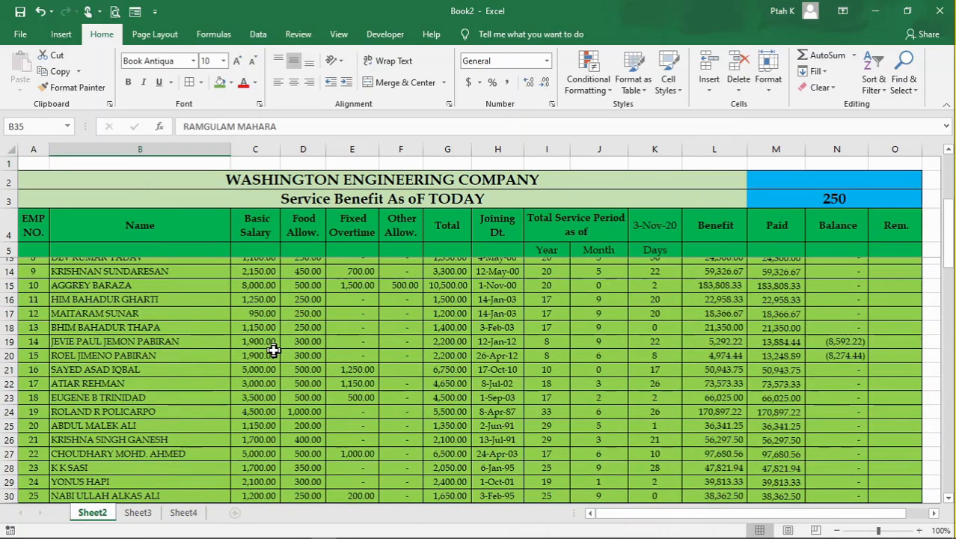
{"action": "scroll", "coordinate": [273, 350], "scroll_direction": "up", "scroll_amount": 3}
{"action": "left_click", "coordinate": [155, 166]}
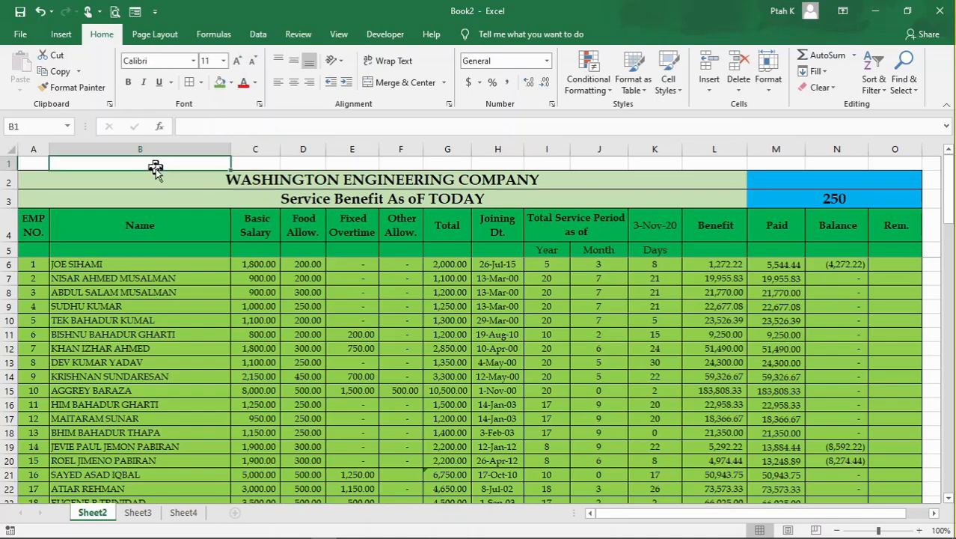
{"action": "left_click", "coordinate": [587, 89]}
{"action": "left_click", "coordinate": [618, 299]}
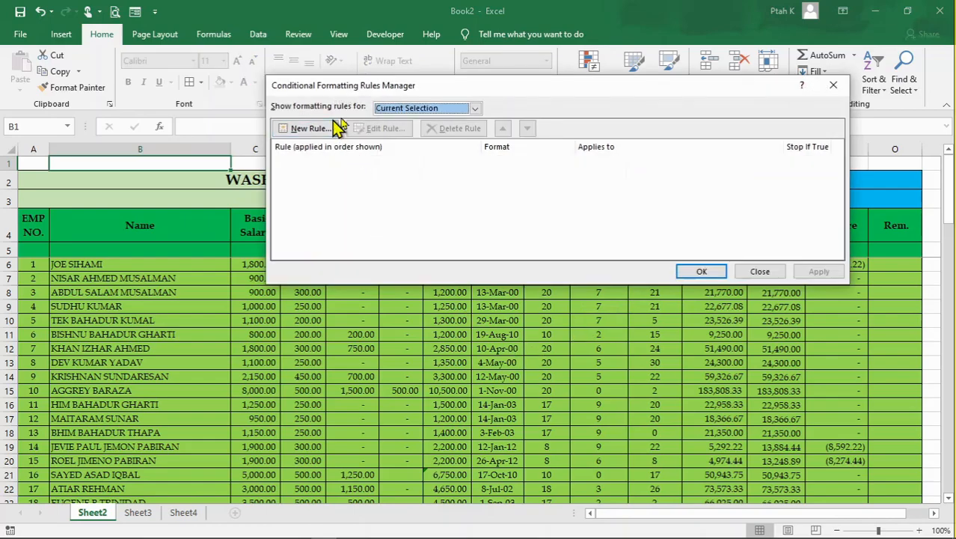
{"action": "left_click", "coordinate": [757, 271]}
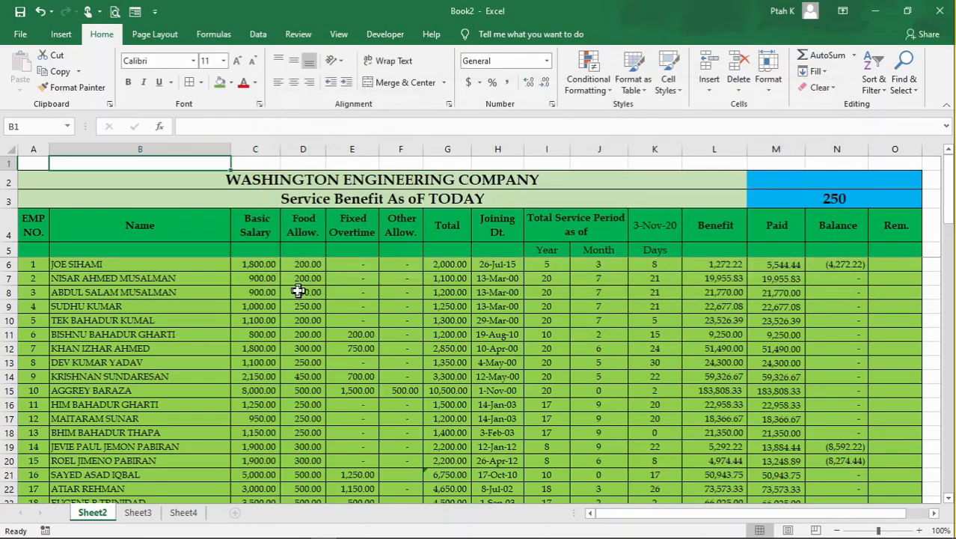
- Edit the green SEARCH rule on the employee rows, inserting IF+$B$1=0,"", ahead of SEARCH in its formula
{"action": "left_click", "coordinate": [83, 278]}
{"action": "left_click", "coordinate": [584, 75]}
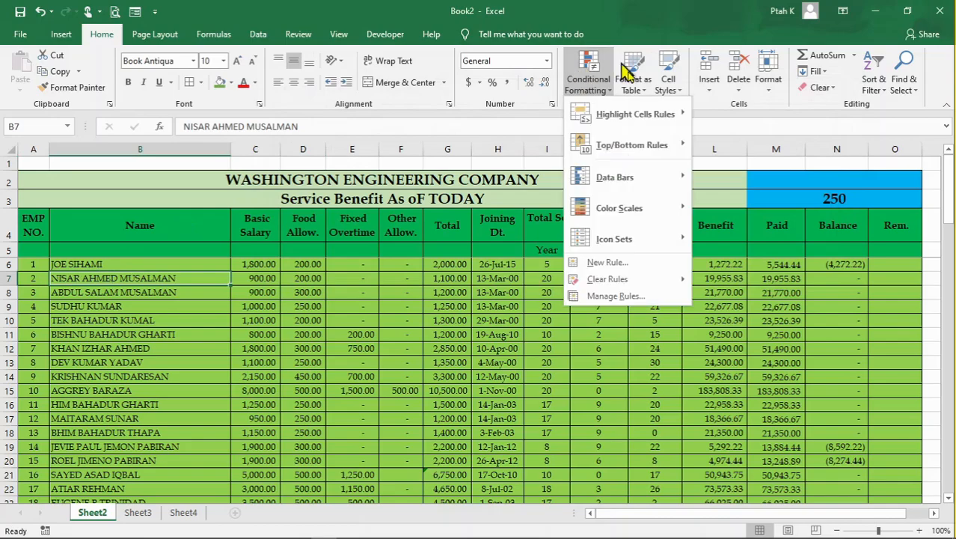
{"action": "left_click", "coordinate": [615, 295]}
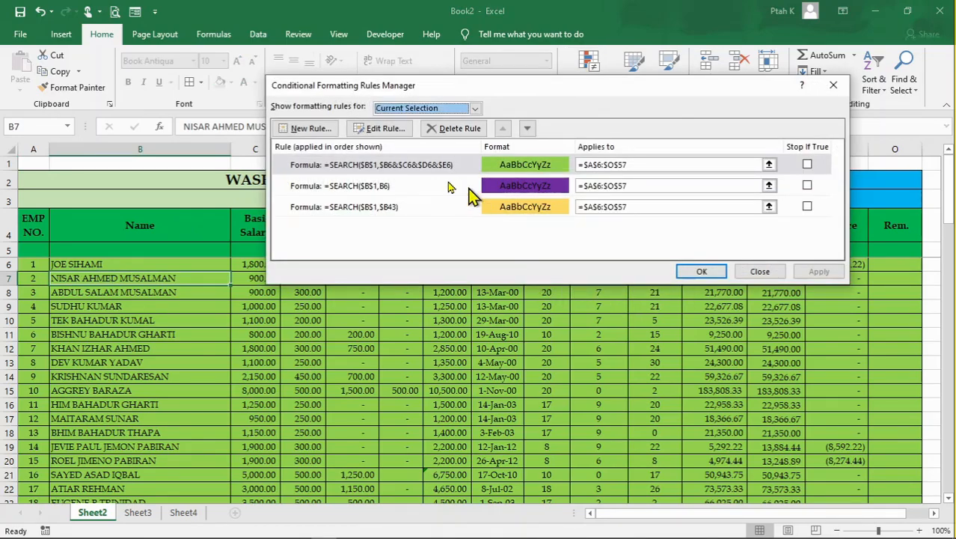
{"action": "double_click", "coordinate": [418, 165]}
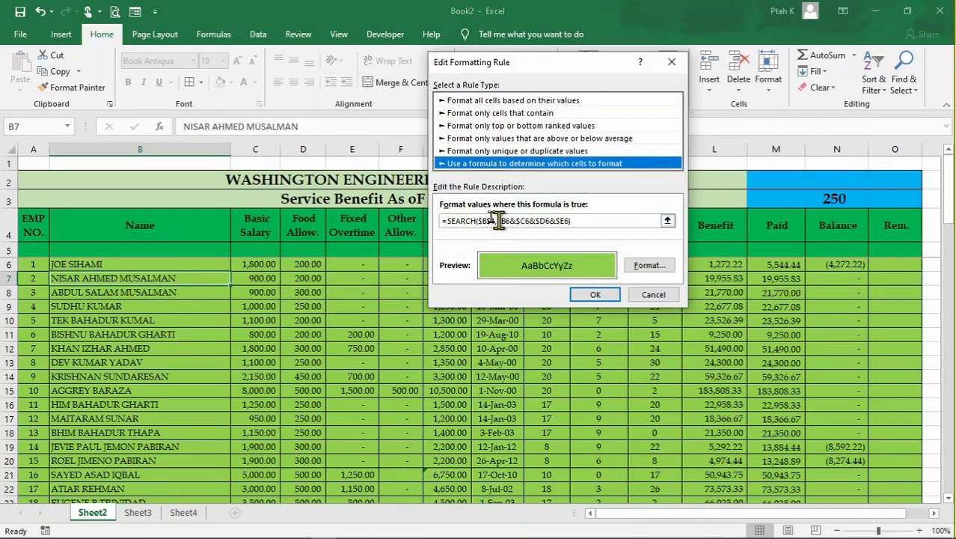
{"action": "left_click", "coordinate": [451, 221]}
{"action": "type", "text": "IF"}
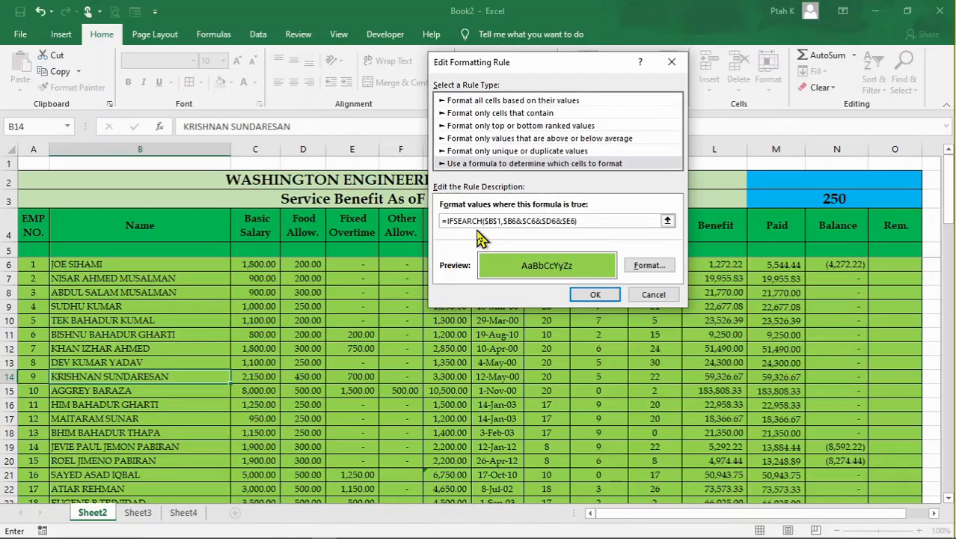
{"action": "type", "text": "+"}
{"action": "left_click", "coordinate": [217, 165]}
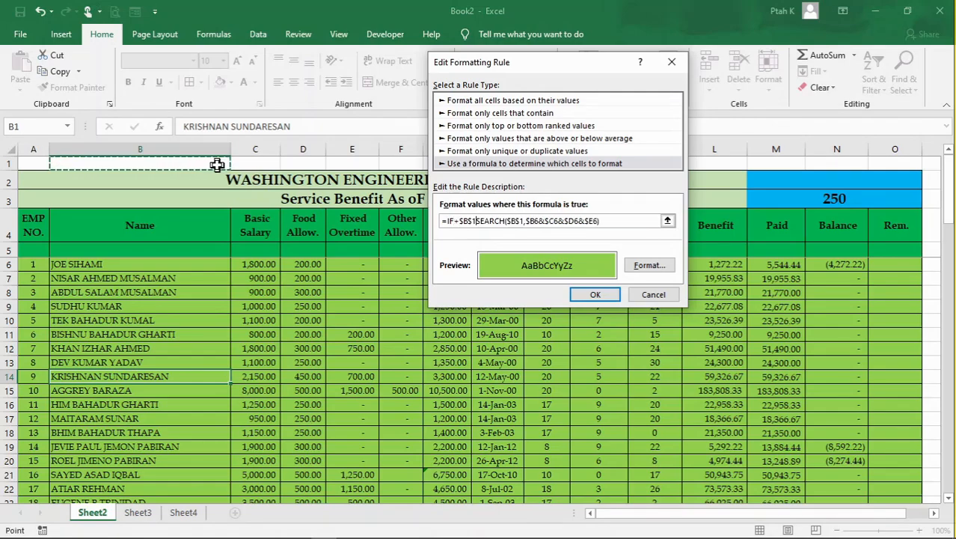
{"action": "type", "text": "="}
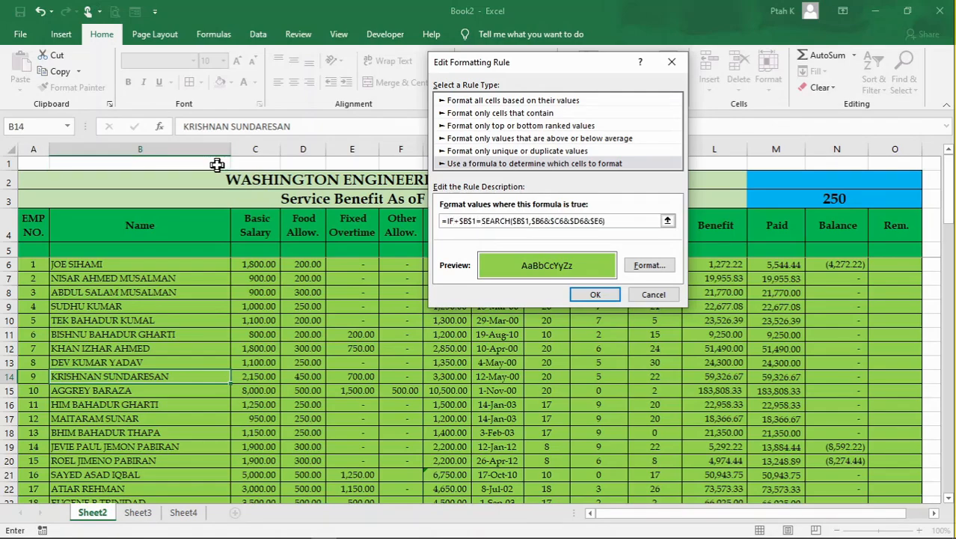
{"action": "type", "text": "0,\"\","}
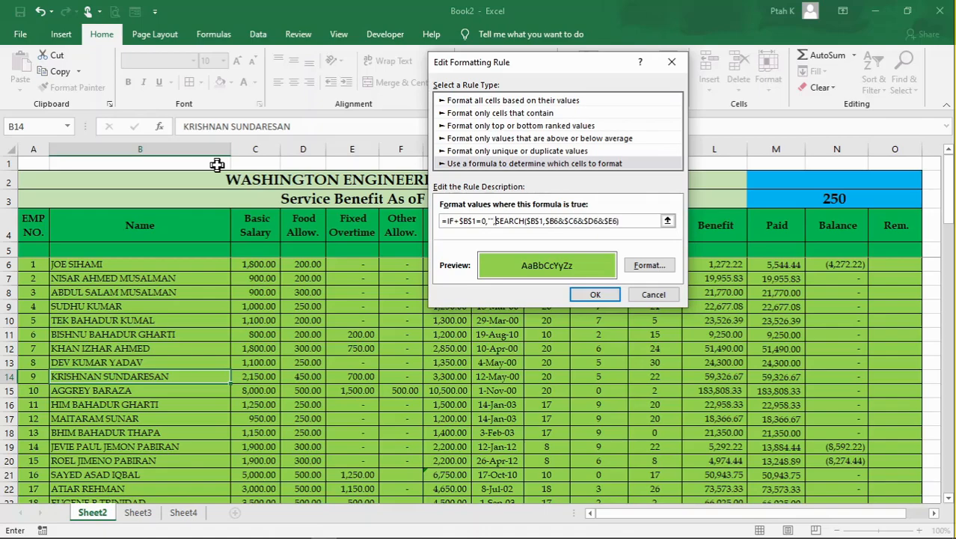
- Correct the rule's formula to =IF($B$1=0,"",SEARCH($B$1,$B6&$C6&$D6&$E6))
{"action": "left_click", "coordinate": [608, 298]}
{"action": "left_click", "coordinate": [451, 351]}
{"action": "left_click", "coordinate": [618, 220]}
{"action": "key", "text": "BackSpace"}
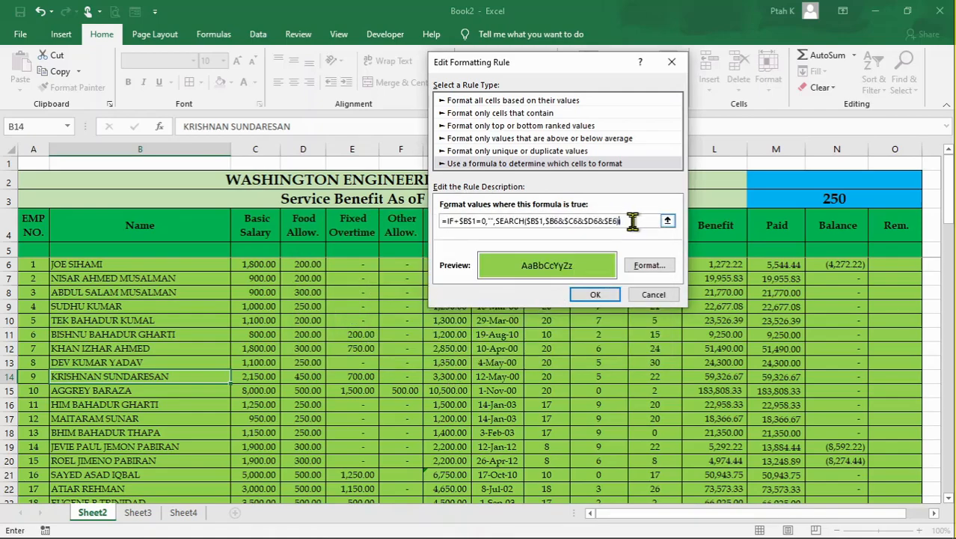
{"action": "left_click", "coordinate": [458, 221]}
{"action": "key", "text": "BackSpace"}
{"action": "type", "text": "("}
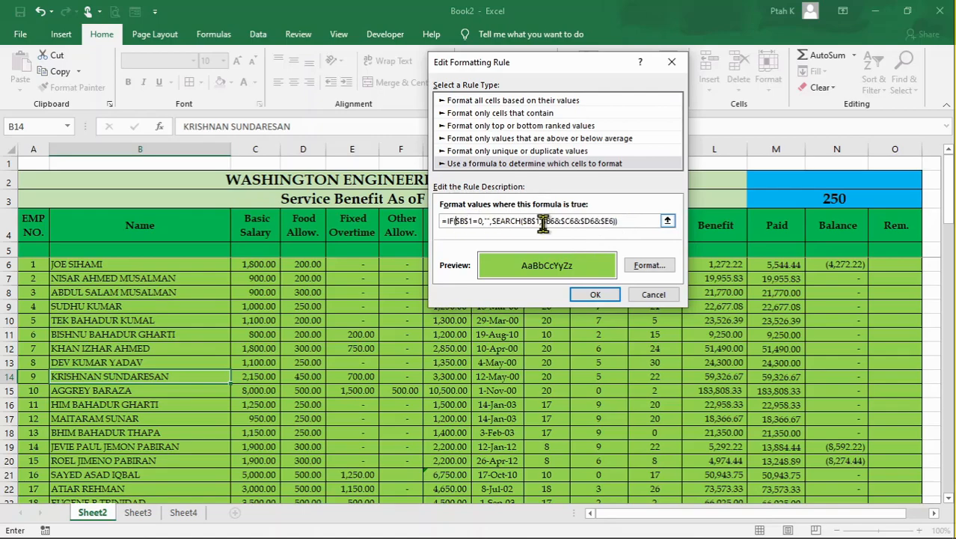
- Apply the IF rule as the only rule on $A$6:$O$57 and check the highlighting down the employee list
{"action": "left_click", "coordinate": [612, 297]}
{"action": "left_click", "coordinate": [816, 272]}
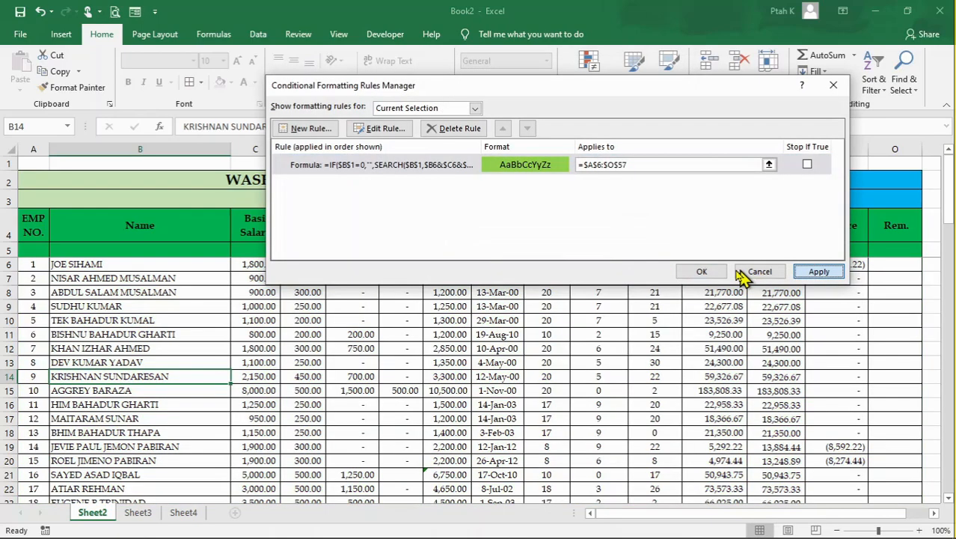
{"action": "left_click", "coordinate": [702, 271]}
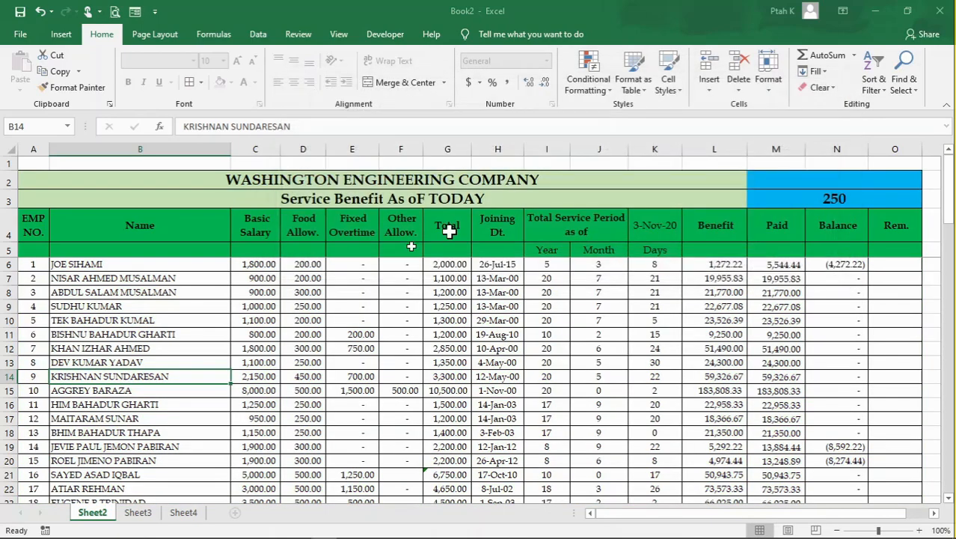
{"action": "left_click", "coordinate": [220, 321]}
{"action": "left_click", "coordinate": [433, 332]}
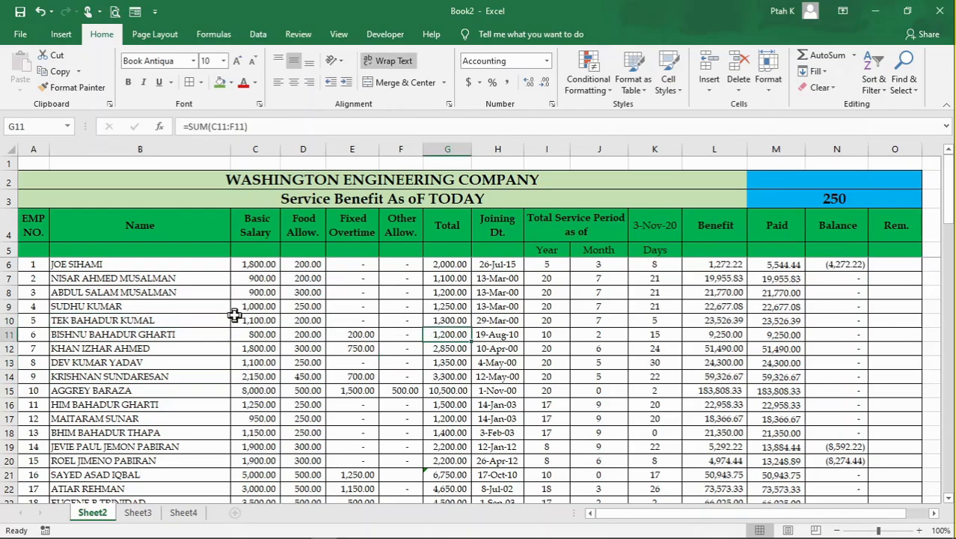
{"action": "scroll", "coordinate": [234, 315], "scroll_direction": "down", "scroll_amount": 3}
{"action": "left_click", "coordinate": [233, 348]}
{"action": "scroll", "coordinate": [156, 363], "scroll_direction": "down", "scroll_amount": 5}
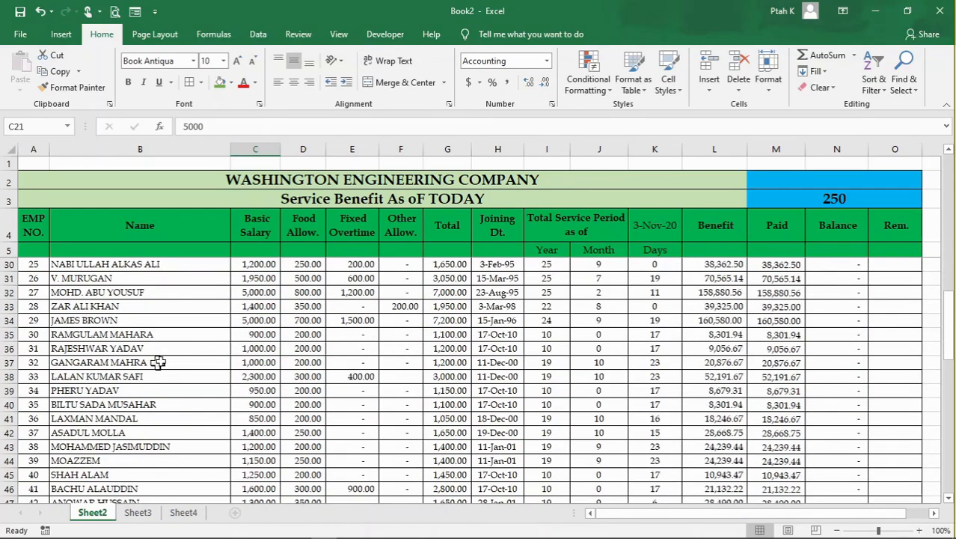
- Enter a surname from the Name column in cell B1 and check which employee rows are highlighted
{"action": "left_click", "coordinate": [170, 165]}
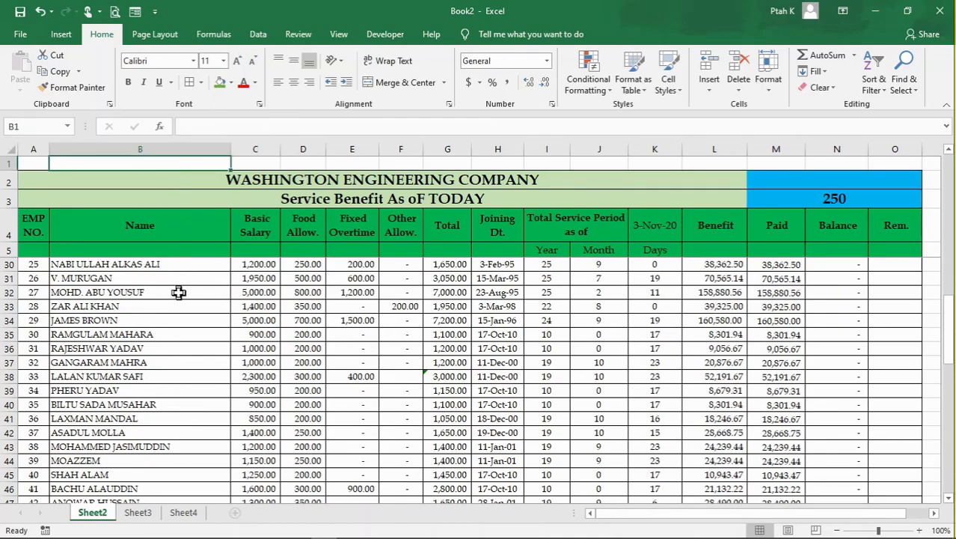
{"action": "type", "text": "YADA"}
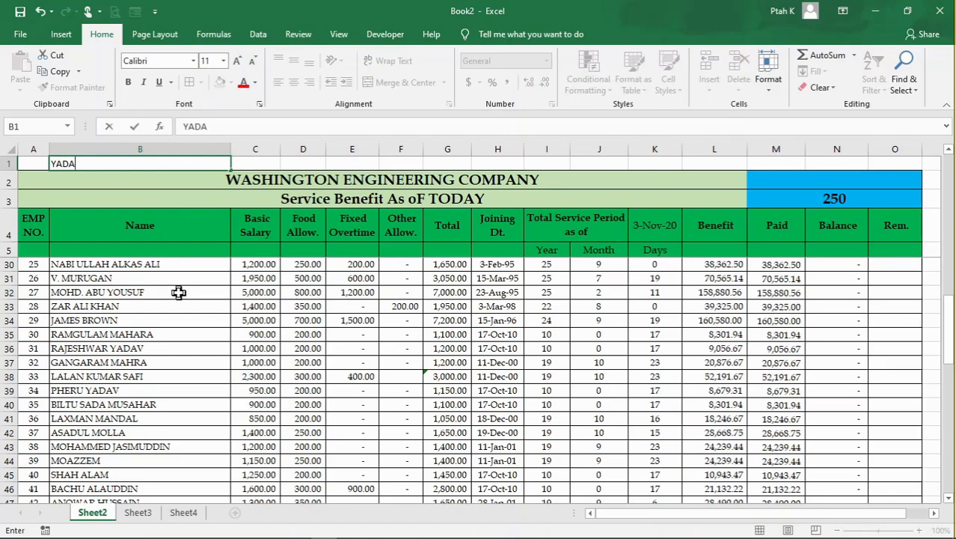
{"action": "type", "text": "V"}
{"action": "key", "text": "Return"}
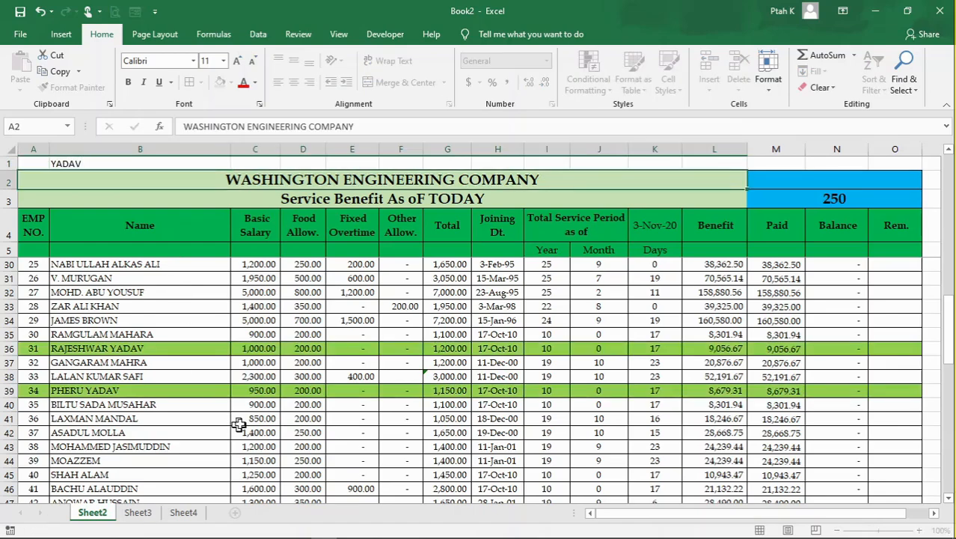
{"action": "left_click", "coordinate": [396, 446]}
{"action": "scroll", "coordinate": [337, 374], "scroll_direction": "down", "scroll_amount": 2}
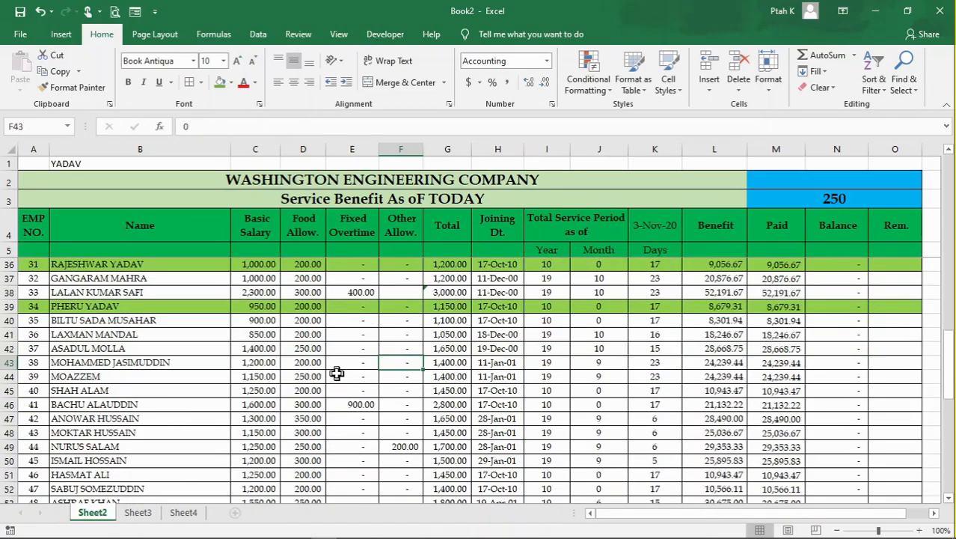
{"action": "scroll", "coordinate": [179, 381], "scroll_direction": "up", "scroll_amount": 4}
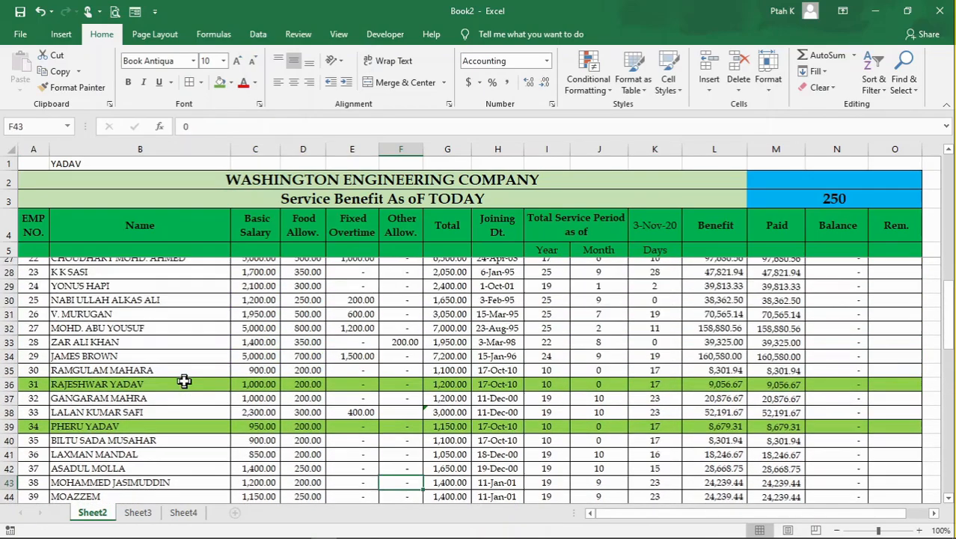
{"action": "scroll", "coordinate": [184, 383], "scroll_direction": "down", "scroll_amount": 2}
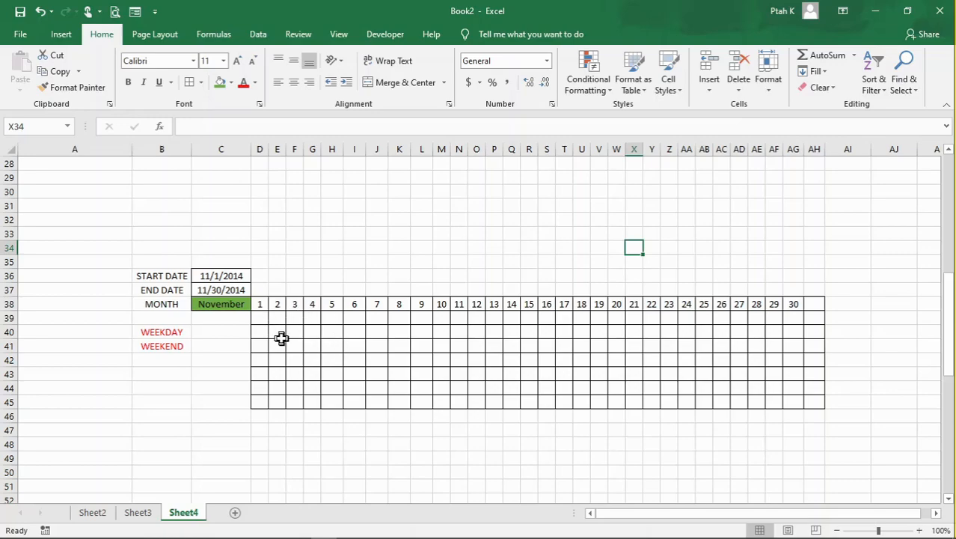
- On Sheet4, create a formula-based conditional formatting rule for D38:AH45 using =WEEKDAY($D38,2)>5
{"action": "left_click", "coordinate": [261, 303]}
{"action": "left_click_drag", "start_coordinate": [261, 304], "coordinate": [806, 395]}
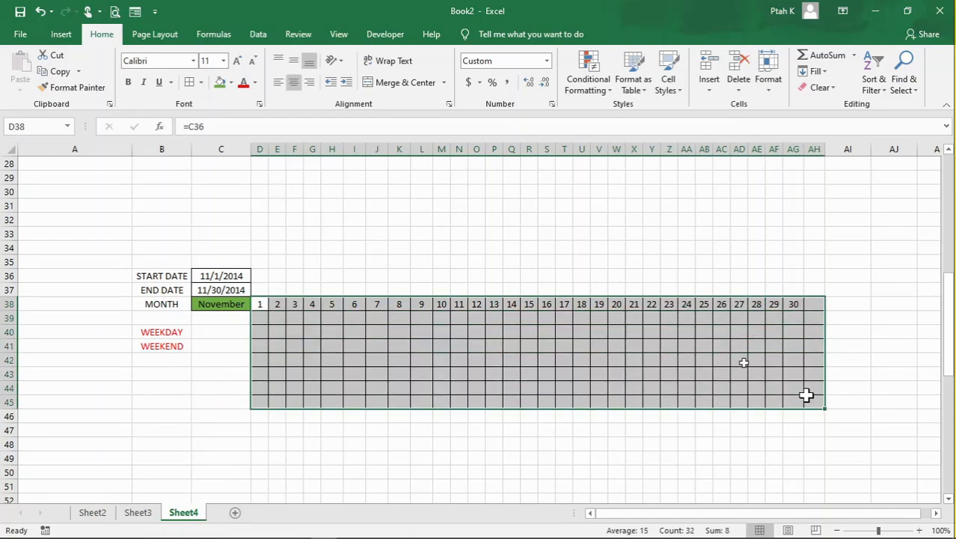
{"action": "left_click", "coordinate": [590, 89]}
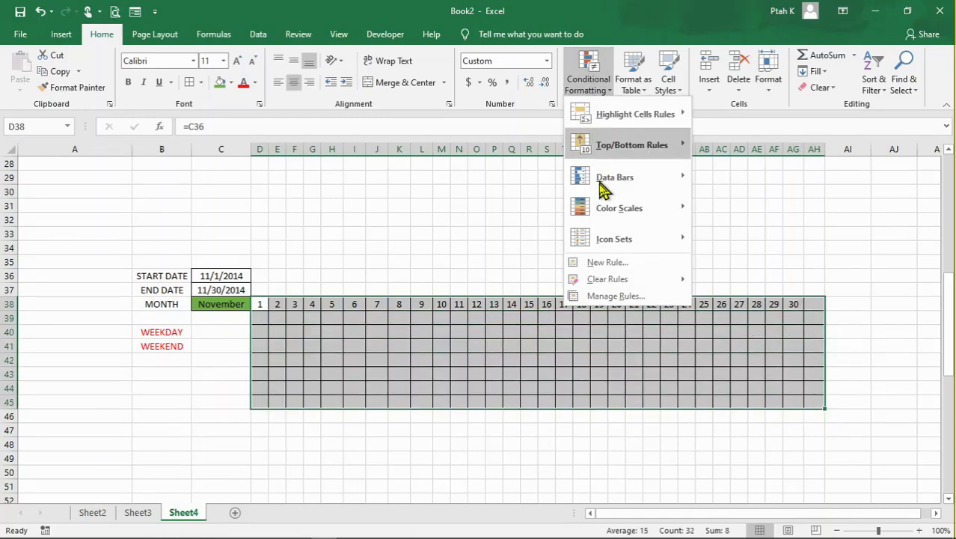
{"action": "left_click", "coordinate": [625, 268]}
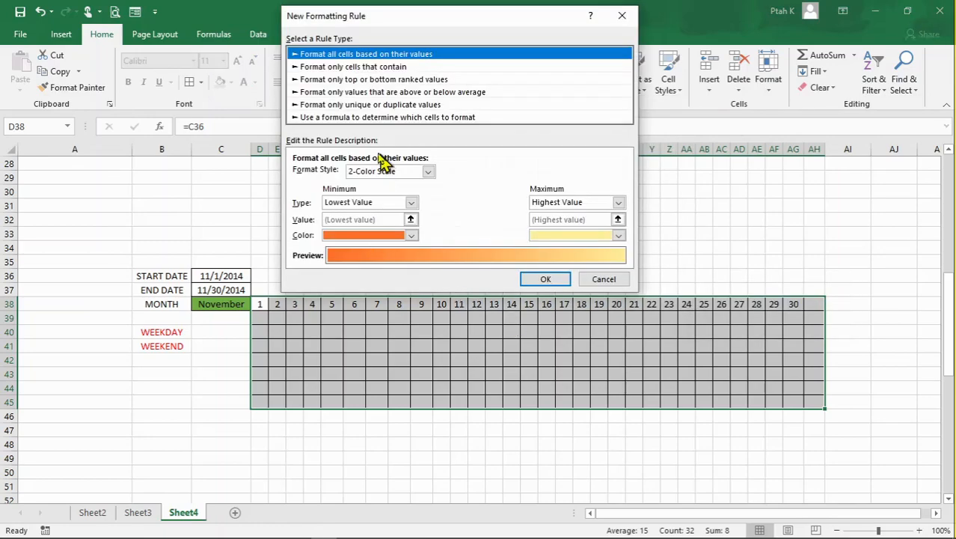
{"action": "left_click", "coordinate": [354, 118]}
{"action": "left_click", "coordinate": [367, 174]}
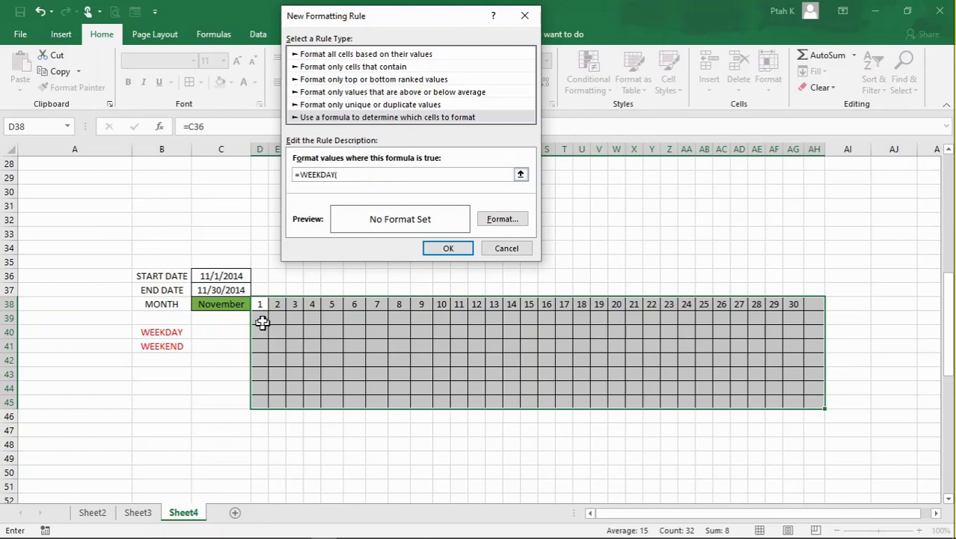
{"action": "left_click", "coordinate": [262, 303]}
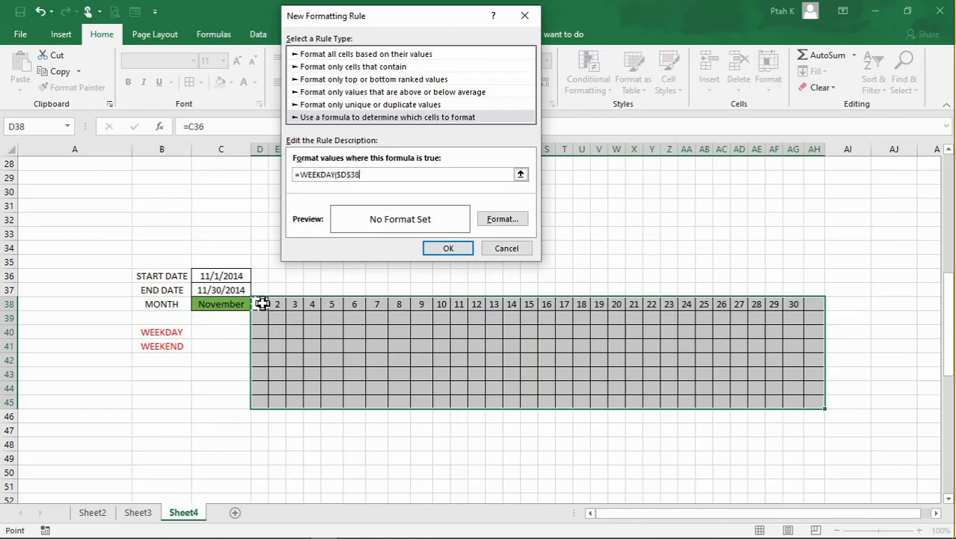
{"action": "key", "text": "F4"}
{"action": "key", "text": "F4"}
{"action": "type", "text": ","}
- Give the WEEKDAY rule a yellow fill and create it on the calendar grid
{"action": "left_click", "coordinate": [501, 221]}
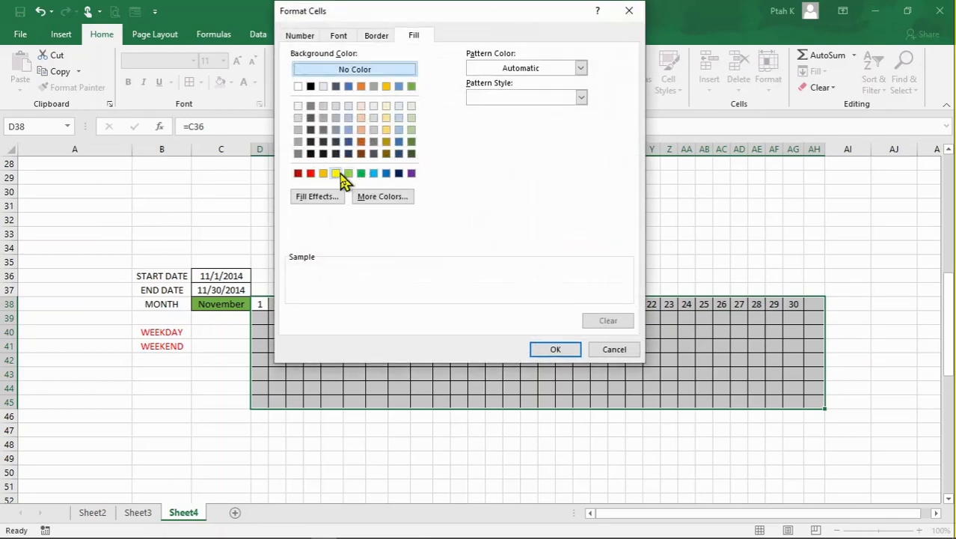
{"action": "left_click", "coordinate": [336, 173]}
{"action": "left_click", "coordinate": [544, 348]}
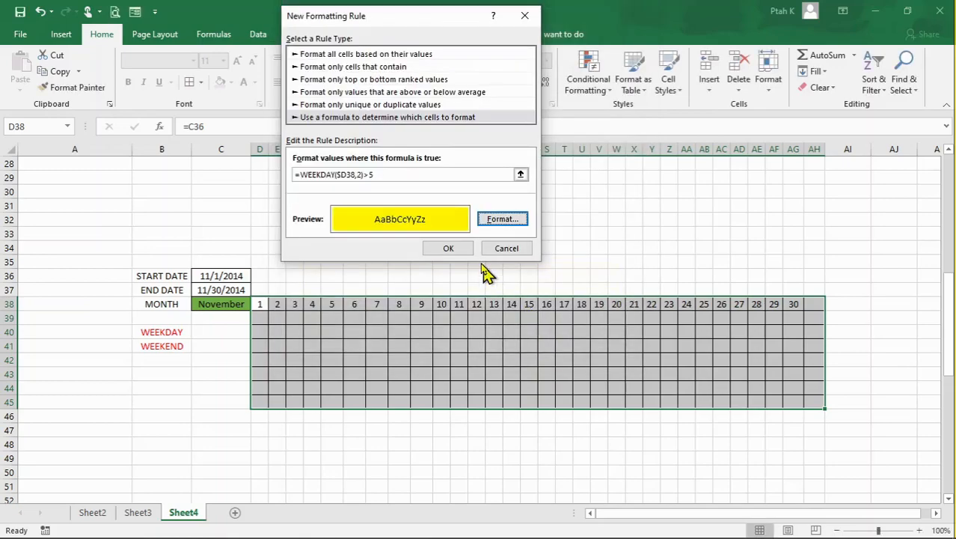
{"action": "left_click", "coordinate": [462, 253]}
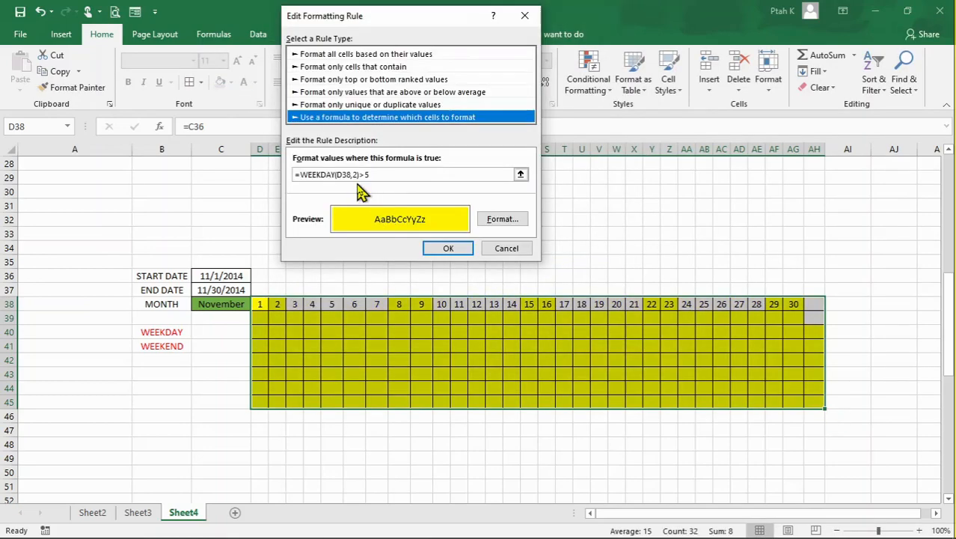
- Change the rule's formula to =WEEKDAY(D$38,2)>5, apply it to the calendar grid, and check the weekend columns
{"action": "left_click", "coordinate": [356, 174]}
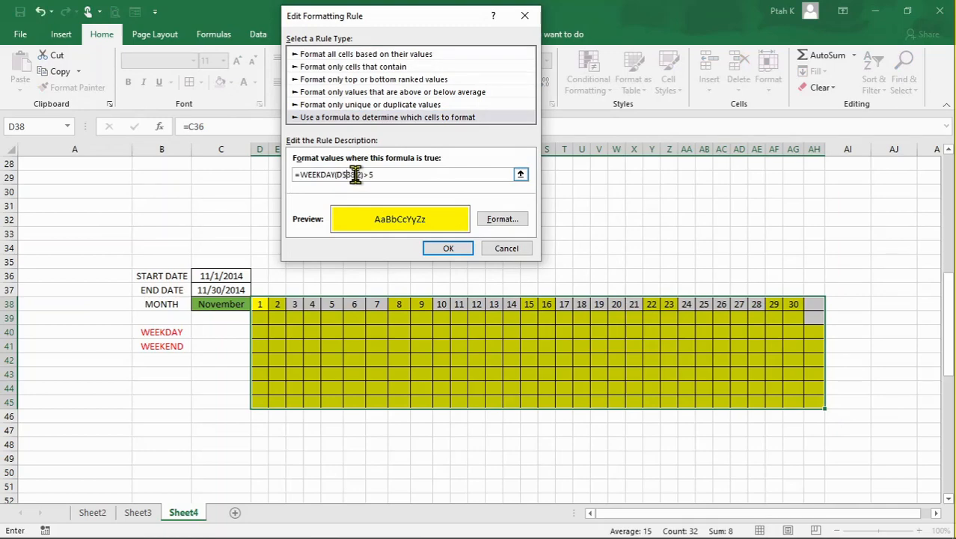
{"action": "left_click", "coordinate": [462, 251]}
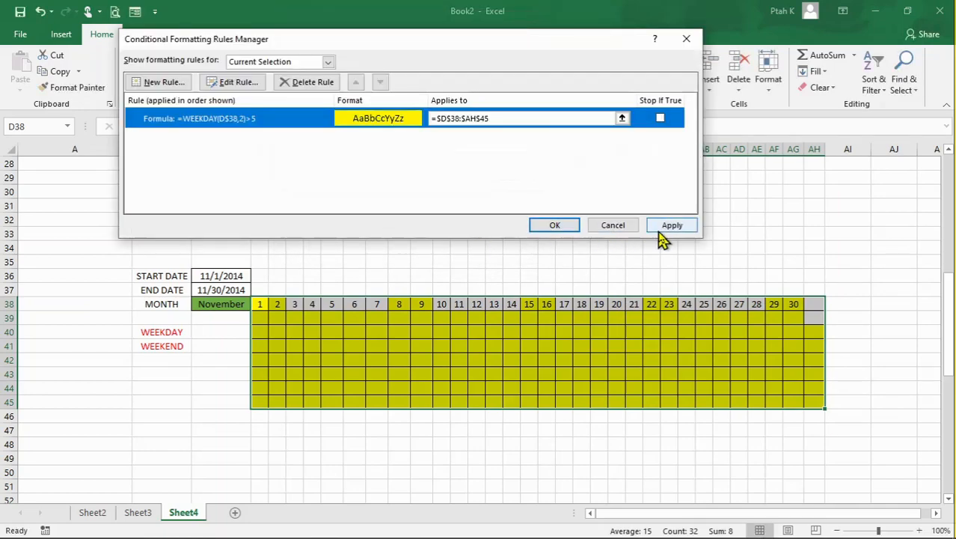
{"action": "left_click", "coordinate": [668, 227]}
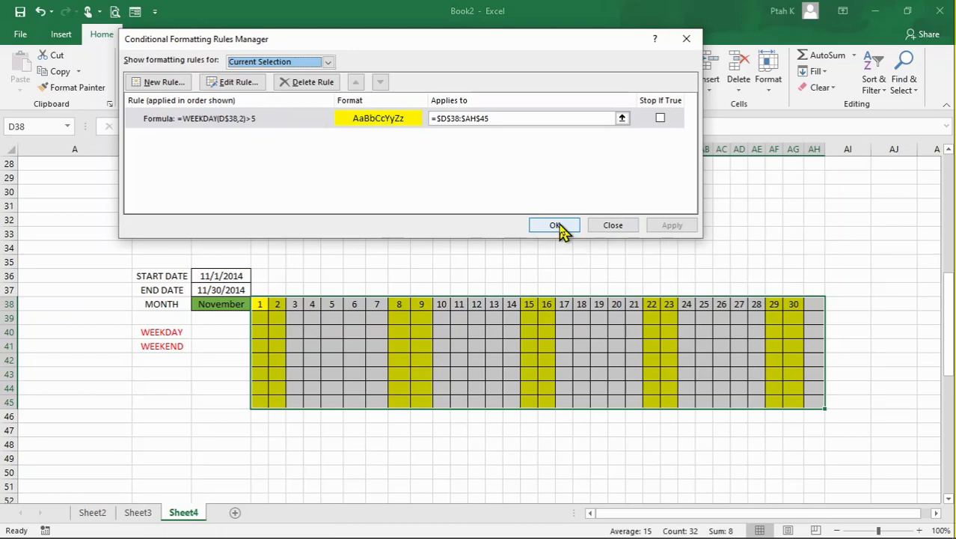
{"action": "left_click", "coordinate": [560, 225]}
{"action": "left_click", "coordinate": [457, 358]}
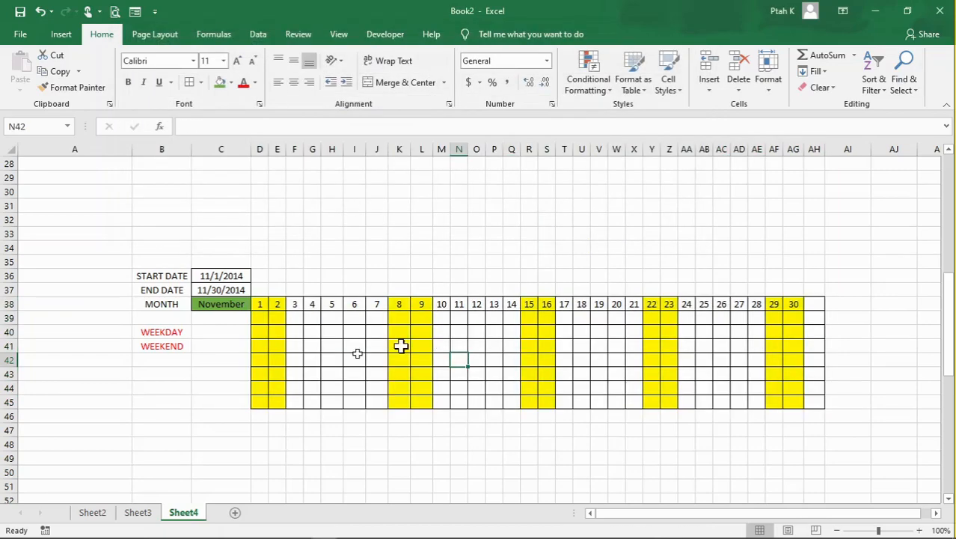
{"action": "left_click", "coordinate": [331, 345]}
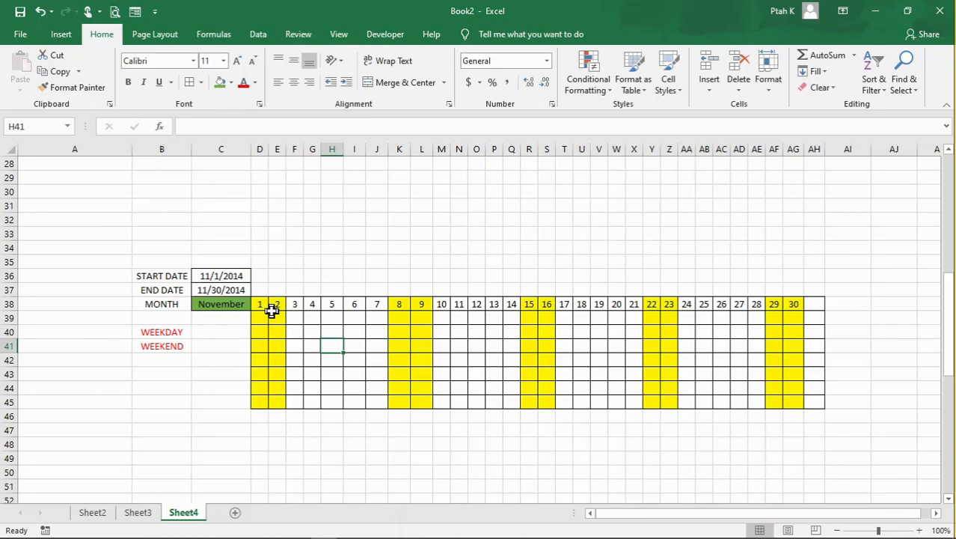
{"action": "left_click", "coordinate": [294, 331]}
{"action": "left_click", "coordinate": [458, 373]}
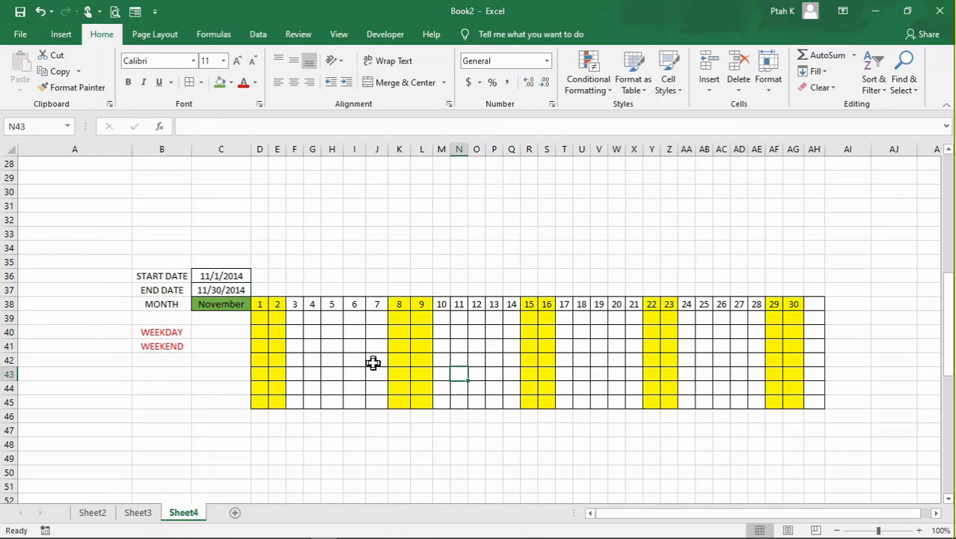
- Change the start date in C36 to 1/1/2014 and check the weekend shading in the calendar grid
{"action": "left_click", "coordinate": [221, 277]}
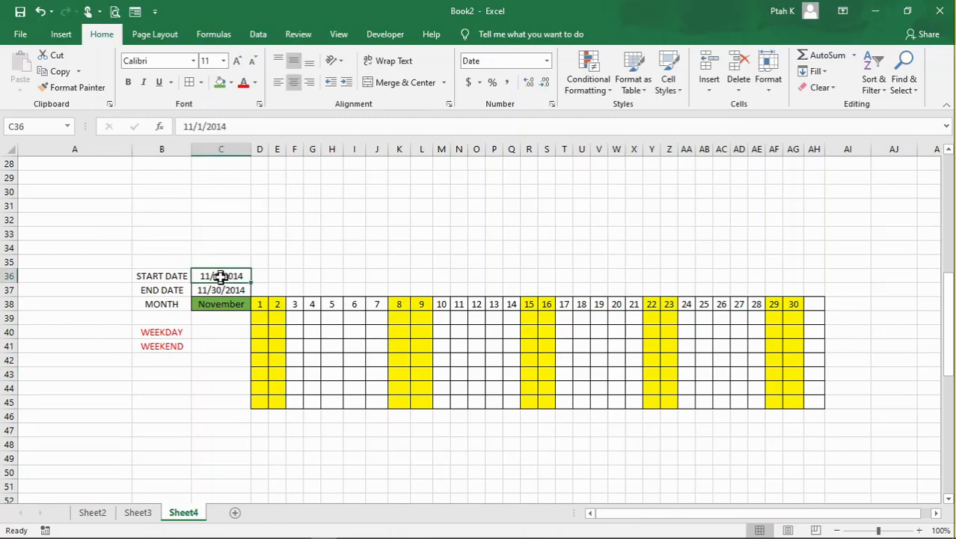
{"action": "left_click", "coordinate": [193, 128]}
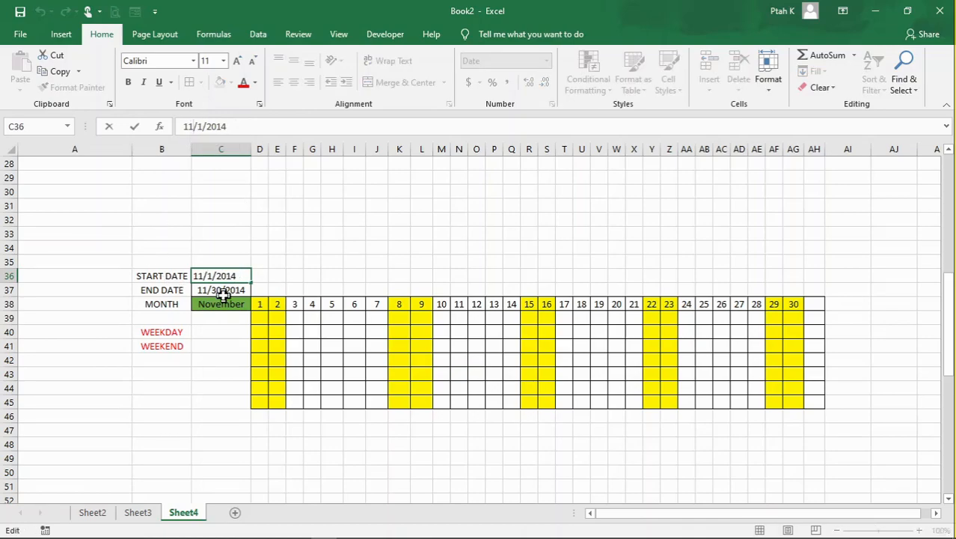
{"action": "key", "text": "BackSpace"}
{"action": "key", "text": "BackSpace"}
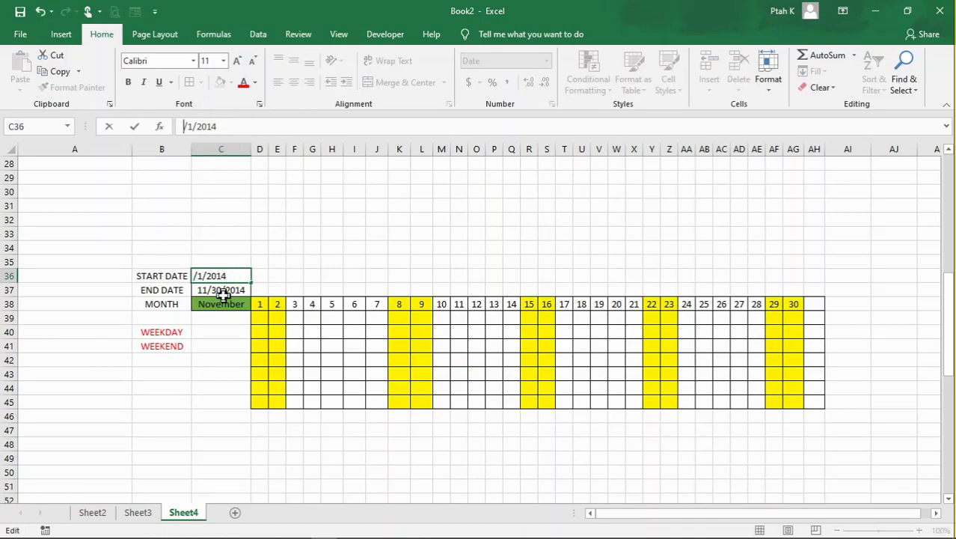
{"action": "type", "text": "1"}
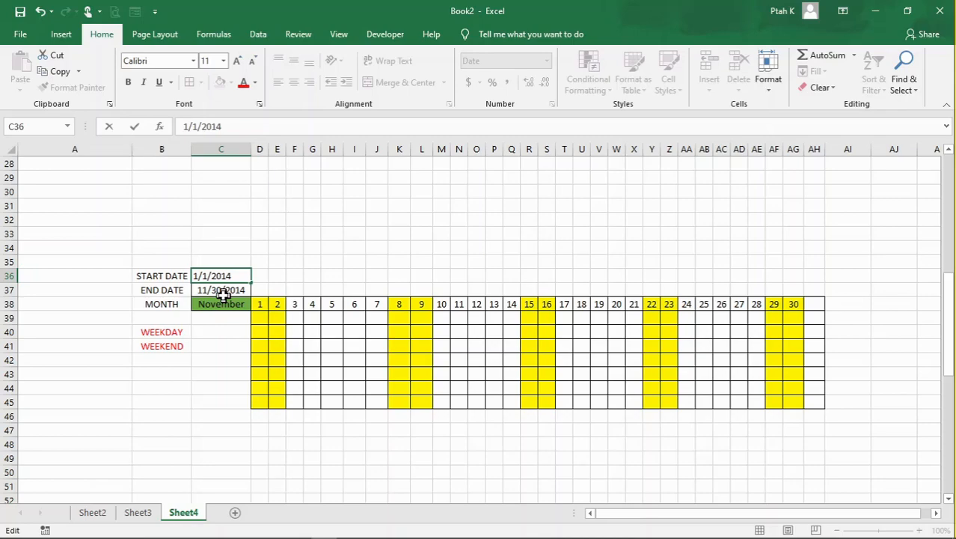
{"action": "key", "text": "Return"}
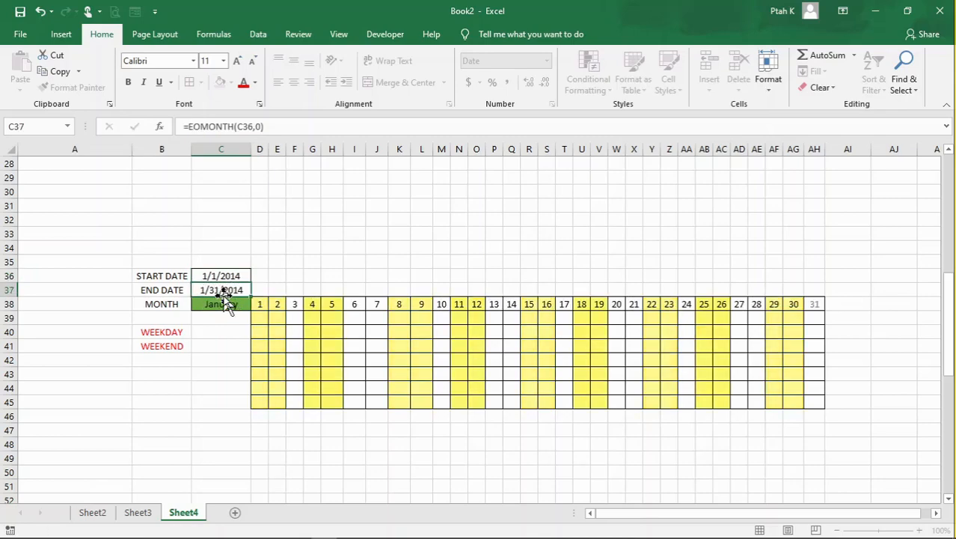
{"action": "left_click", "coordinate": [529, 381]}
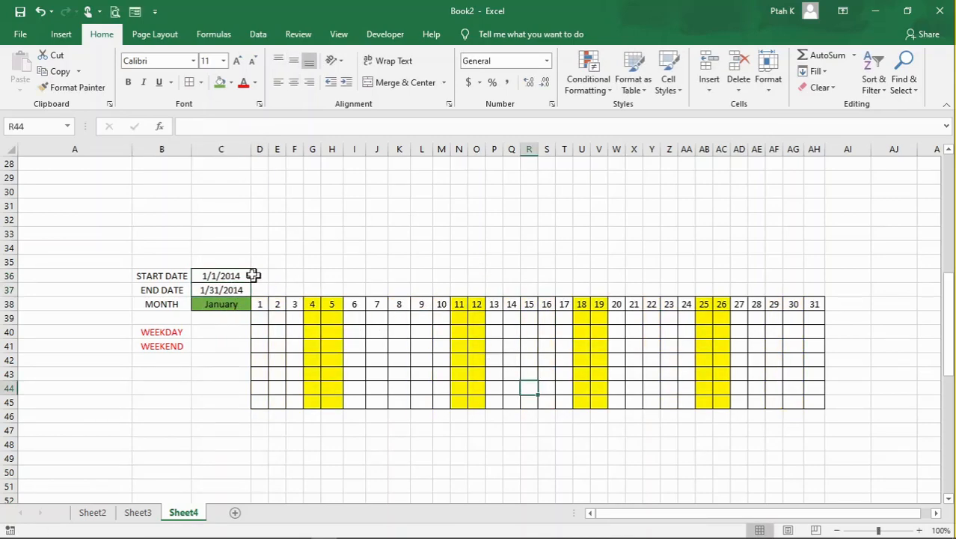
- Set the calendar's start date in C36 to 6/1/2014
{"action": "left_click", "coordinate": [244, 276]}
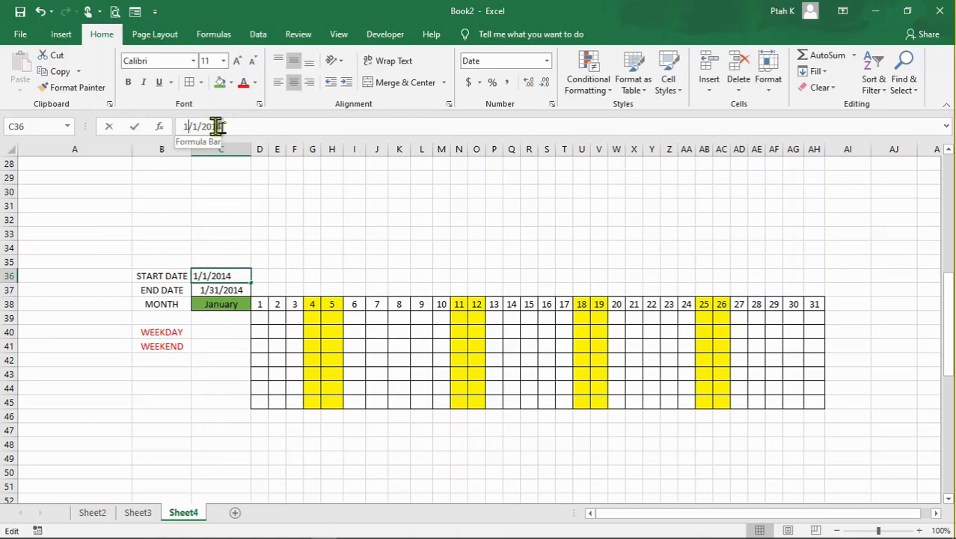
{"action": "left_click", "coordinate": [222, 127]}
{"action": "key", "text": "Home"}
{"action": "key", "text": "Delete"}
{"action": "type", "text": "6"}
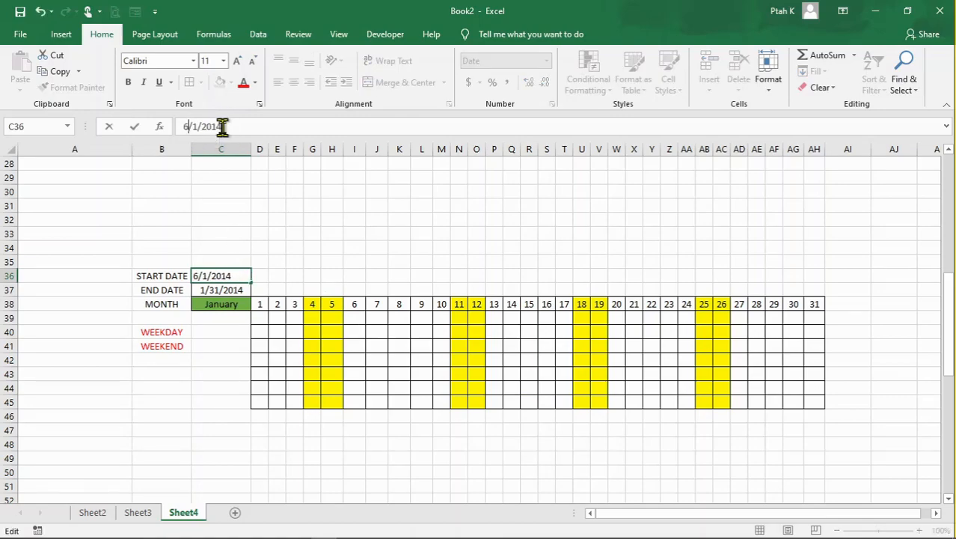
{"action": "key", "text": "Return"}
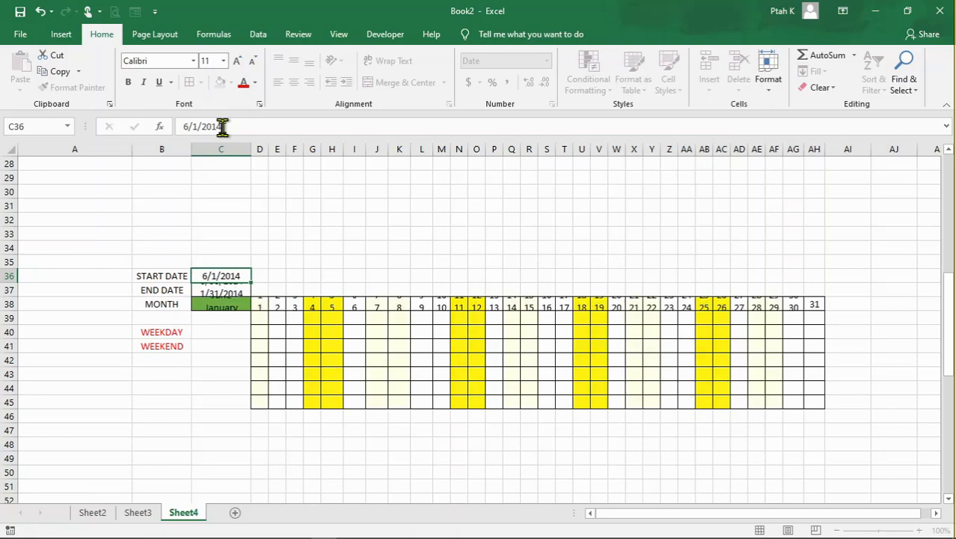